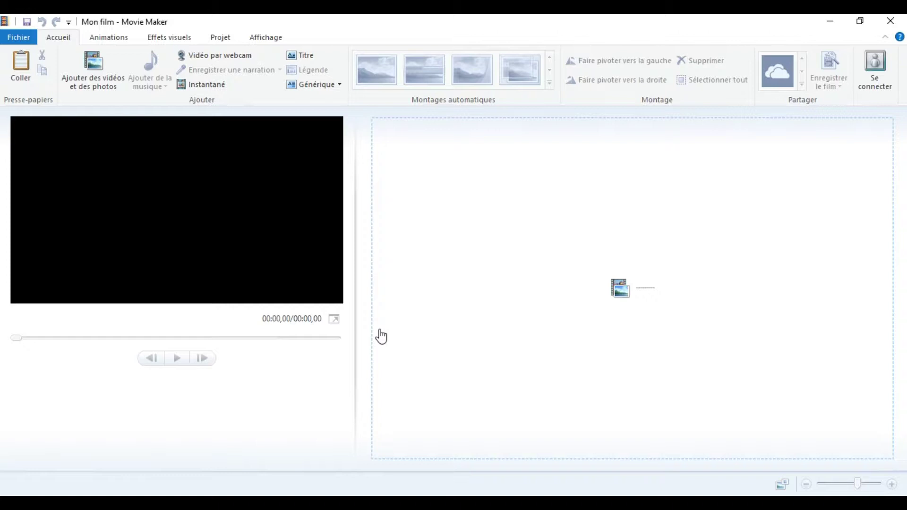
View the version information of Movie Maker, then close it
click(23, 41)
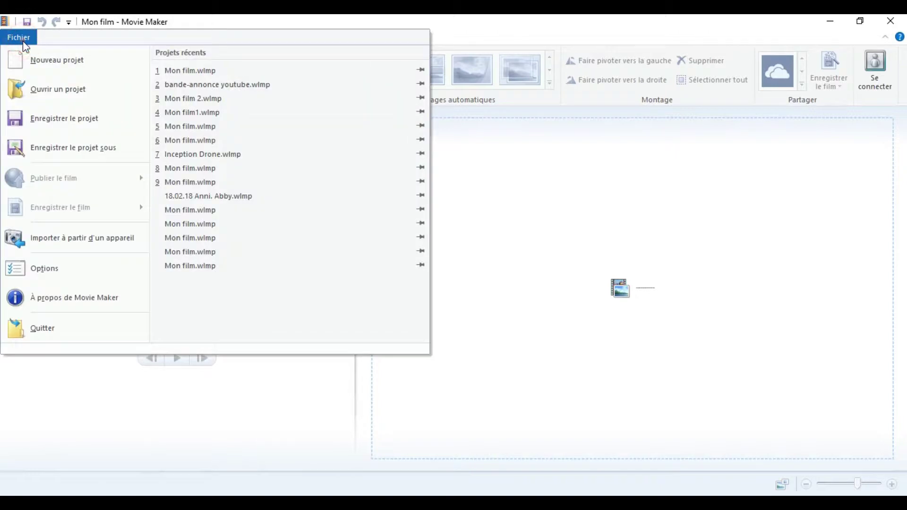
click(85, 296)
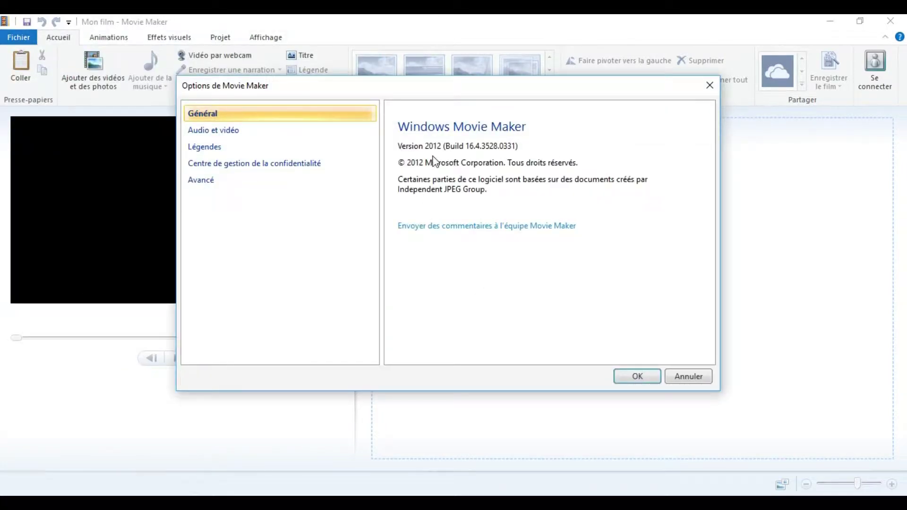
click(637, 376)
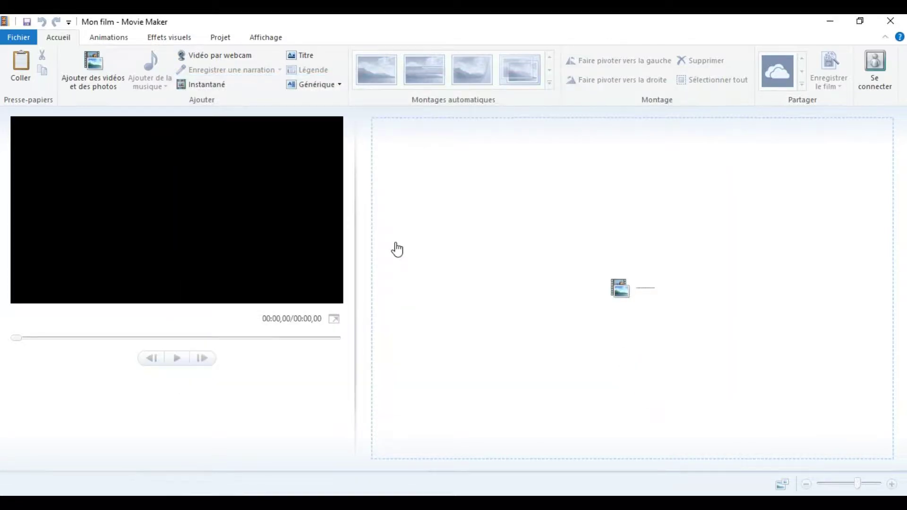
Look over the available transitions, pan and zoom animations and visual effects, then return to the home commands
click(116, 36)
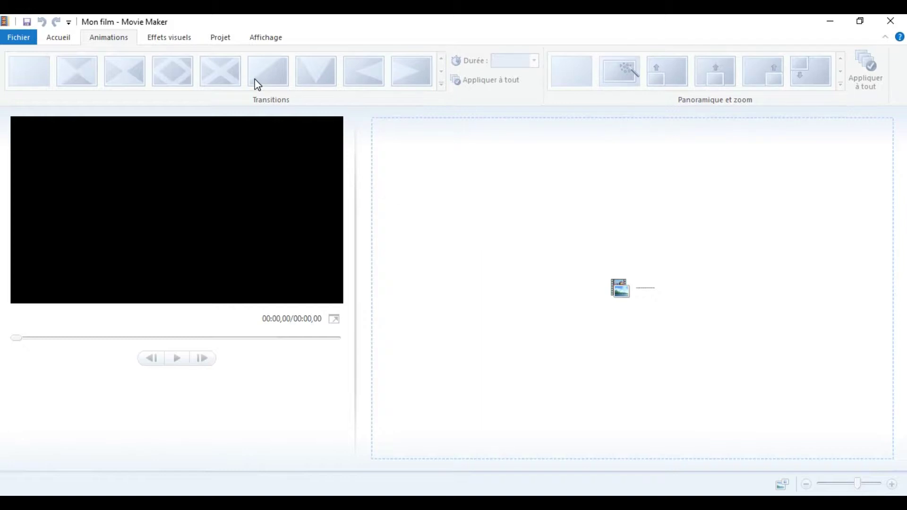
click(158, 42)
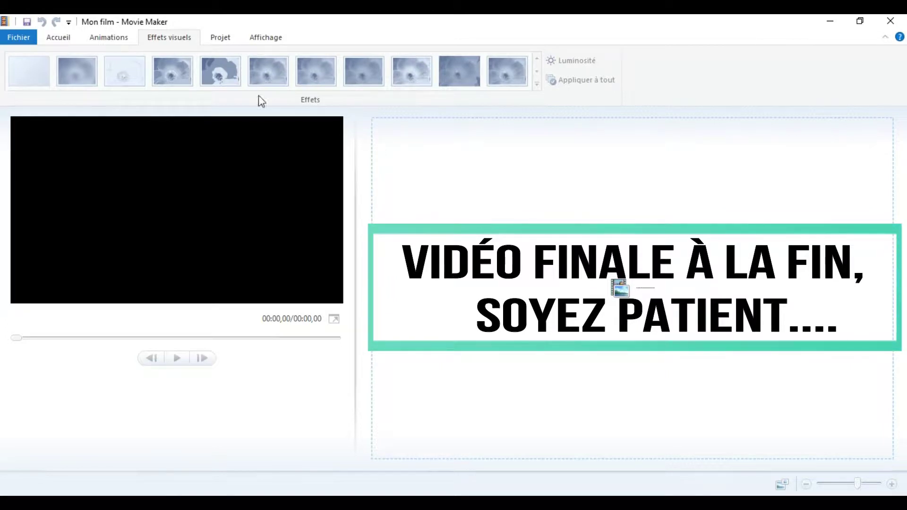
click(59, 38)
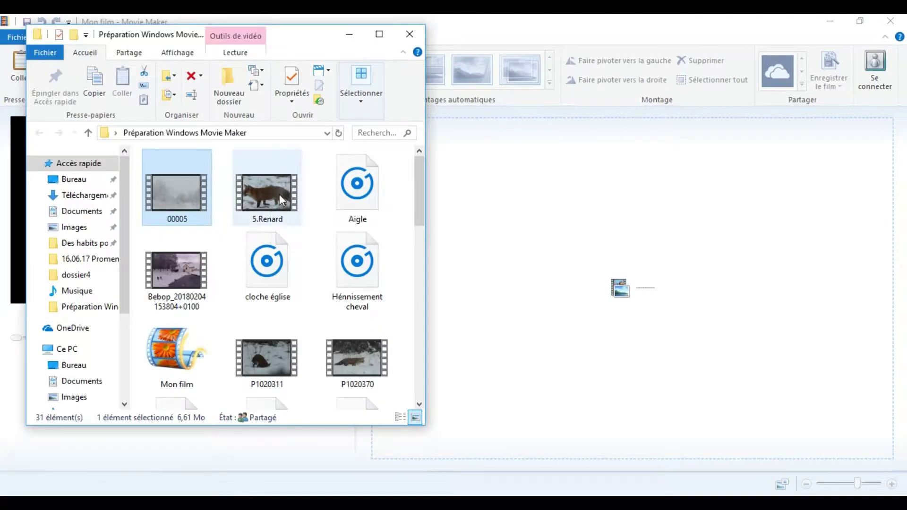
Add 00005, 5.Renard, the Bebop clip, P1020311, P1020370, the seven VID_20180204 clips and z3. 03.10.17 Bebop Parrot Maison from the folder to the storyboard
click(280, 195)
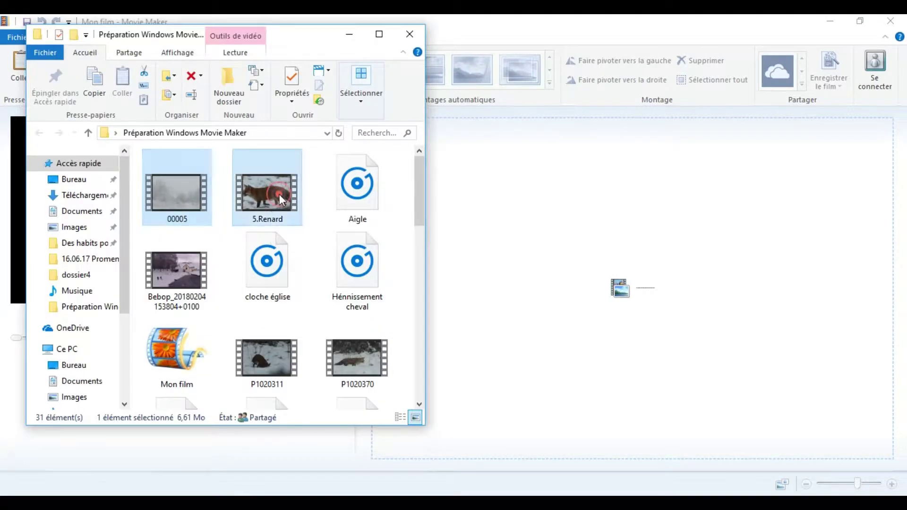
ctrl+click(151, 271)
ctrl+click(283, 363)
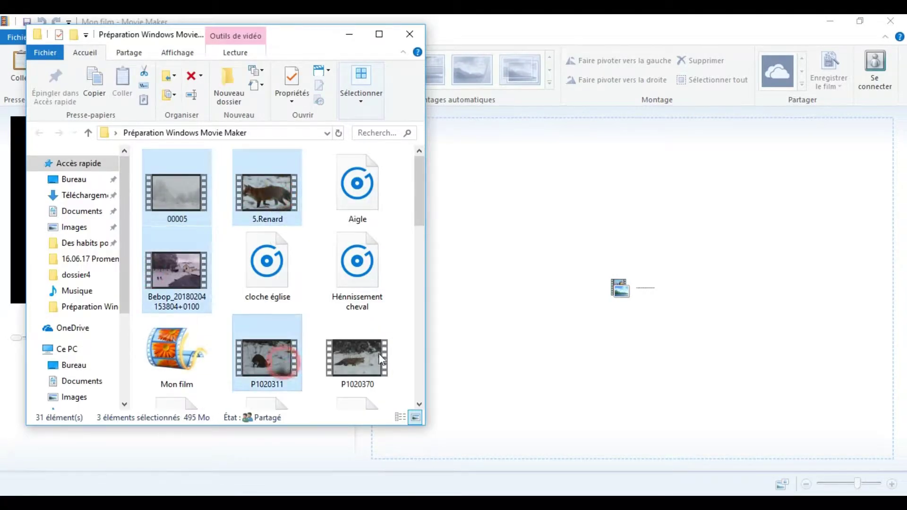
ctrl+click(382, 360)
drag(421, 198, 422, 280)
ctrl+click(191, 231)
ctrl+click(242, 226)
ctrl+click(338, 218)
ctrl+click(347, 292)
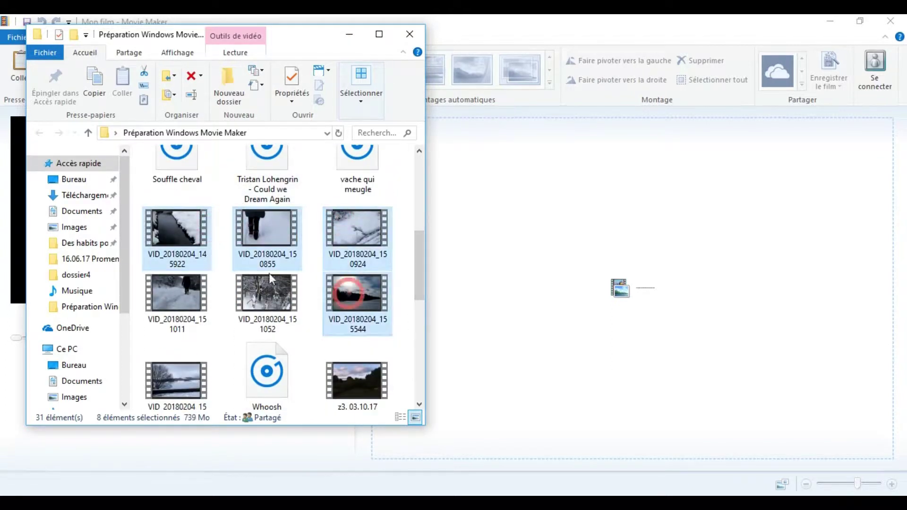
ctrl+click(269, 274)
ctrl+click(192, 296)
ctrl+click(192, 385)
scroll(192, 385, down, 1)
ctrl+click(352, 358)
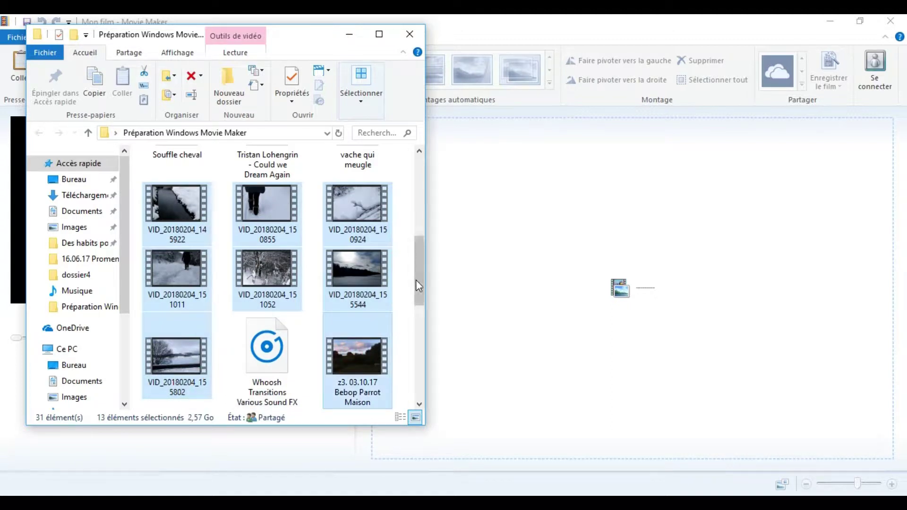
drag(417, 280, 418, 326)
drag(363, 215, 472, 275)
Add the ten remaining z-named videos listed after the z3 Bebop clip in the folder to the storyboard
click(243, 482)
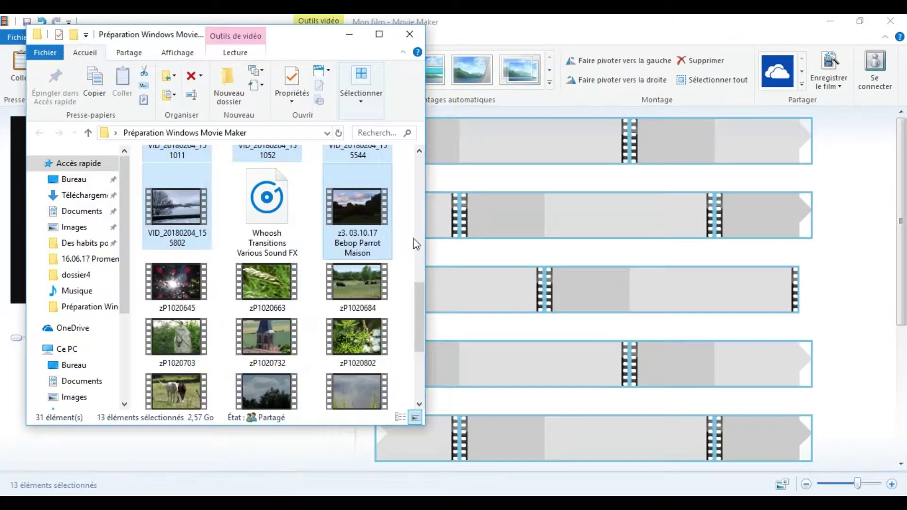
drag(400, 273, 858, 425)
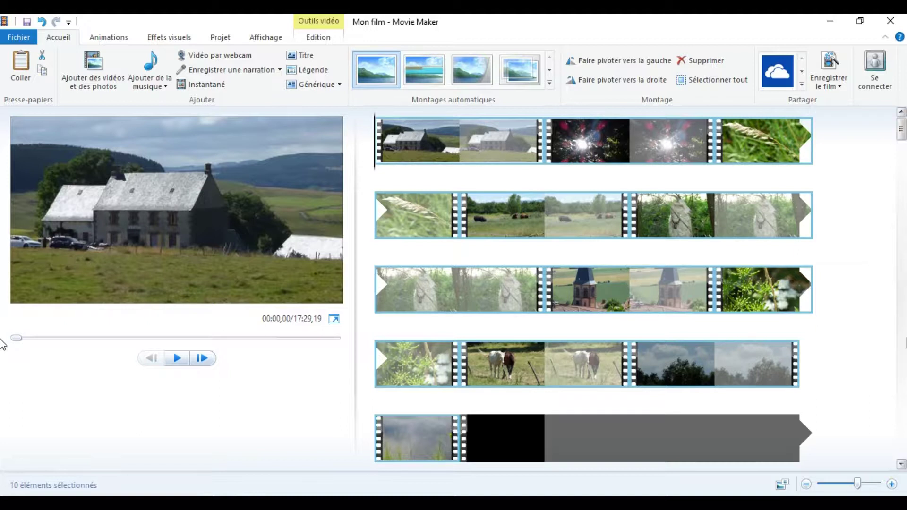
drag(857, 483, 839, 482)
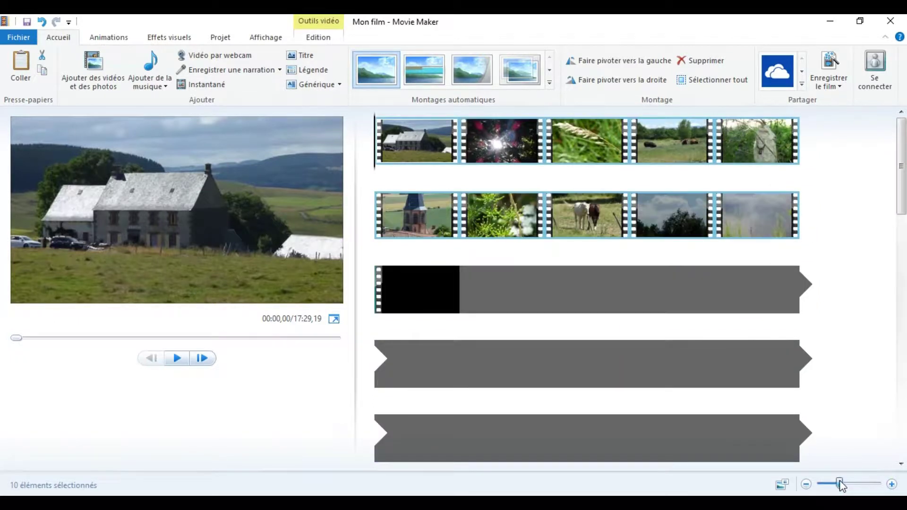
Skim through the first row of the long drone clip and return the playhead to its start
click(534, 303)
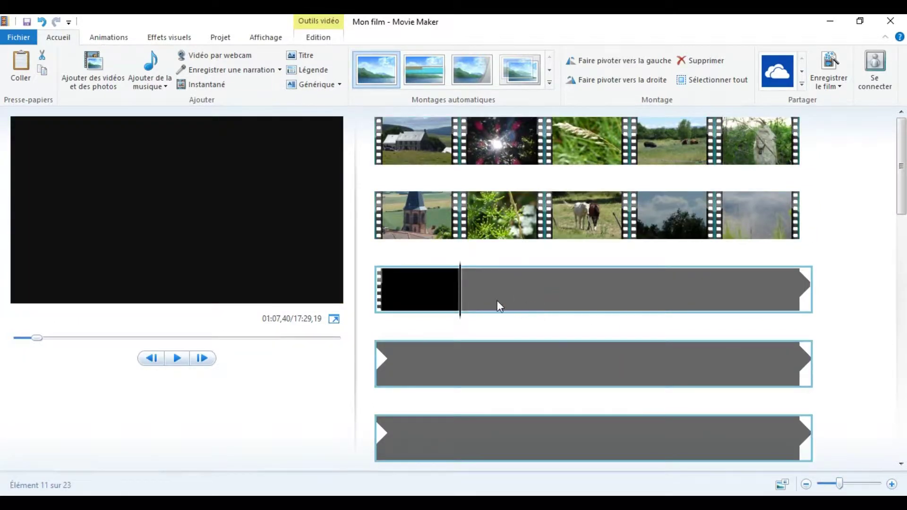
click(595, 313)
click(681, 298)
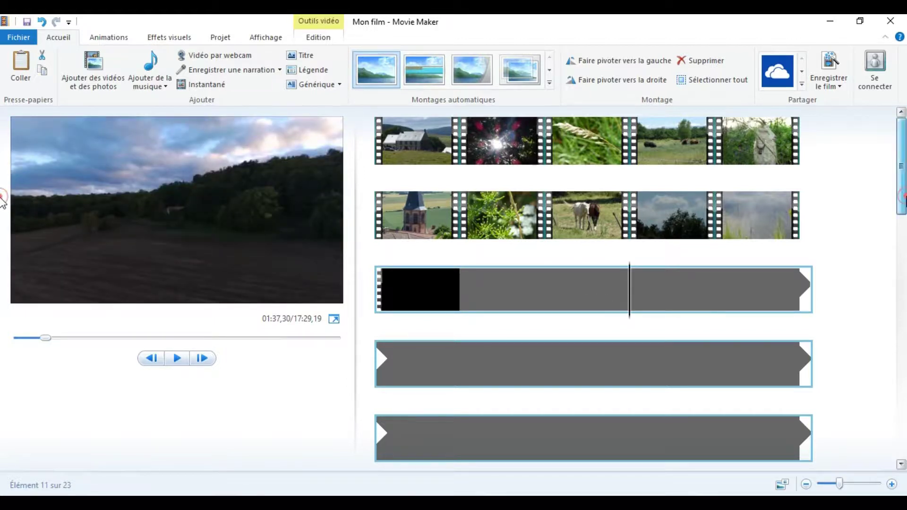
scroll(563, 231, down, 3)
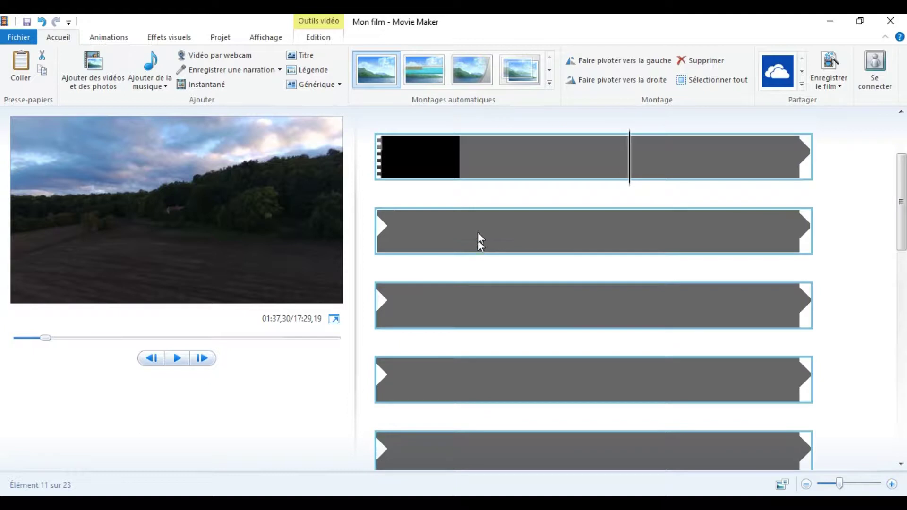
click(416, 151)
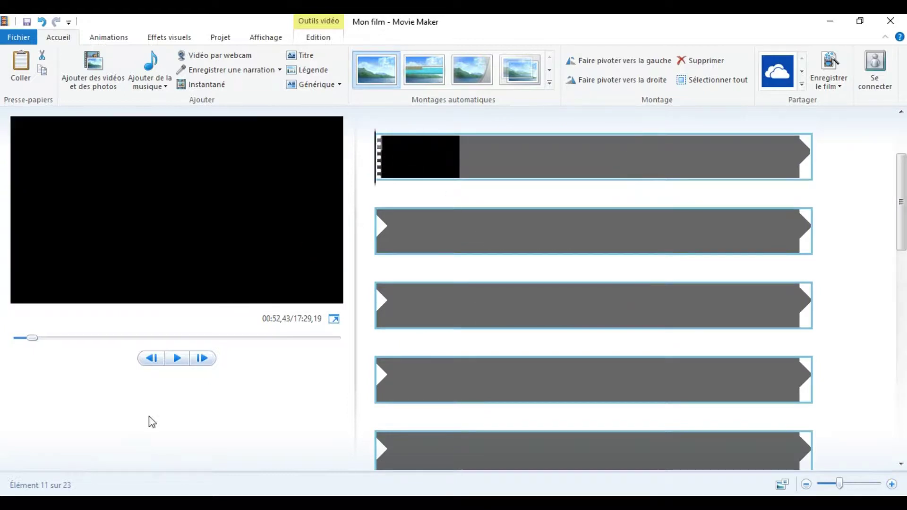
Play short passages of the long drone clip, from its start and from about 1:36 in the film
click(181, 354)
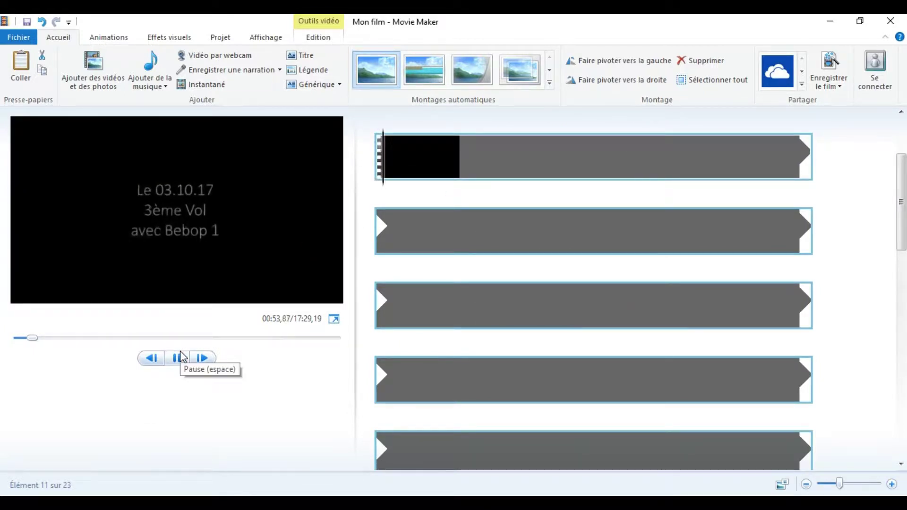
click(181, 353)
drag(511, 182, 625, 169)
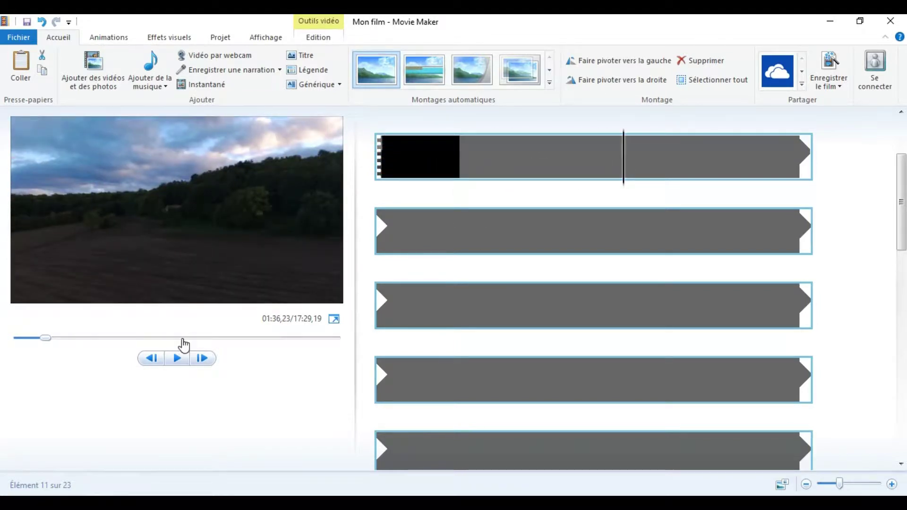
click(178, 365)
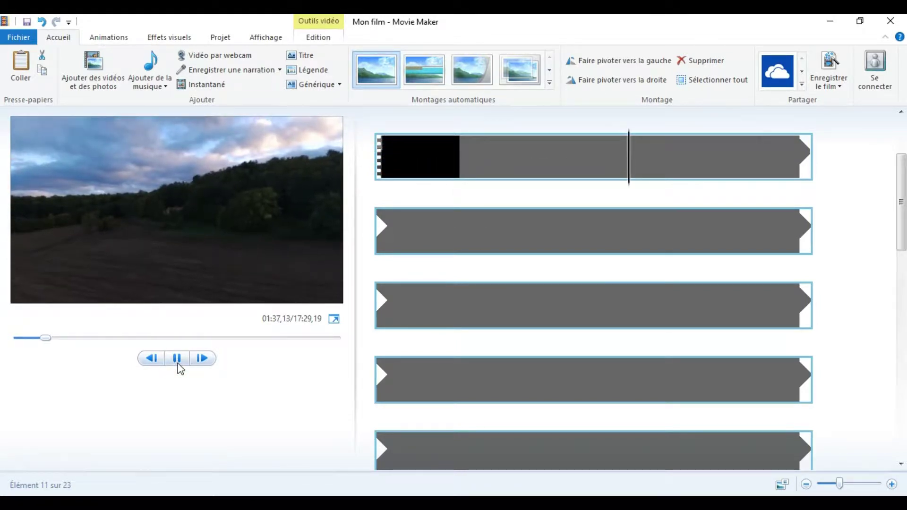
click(178, 363)
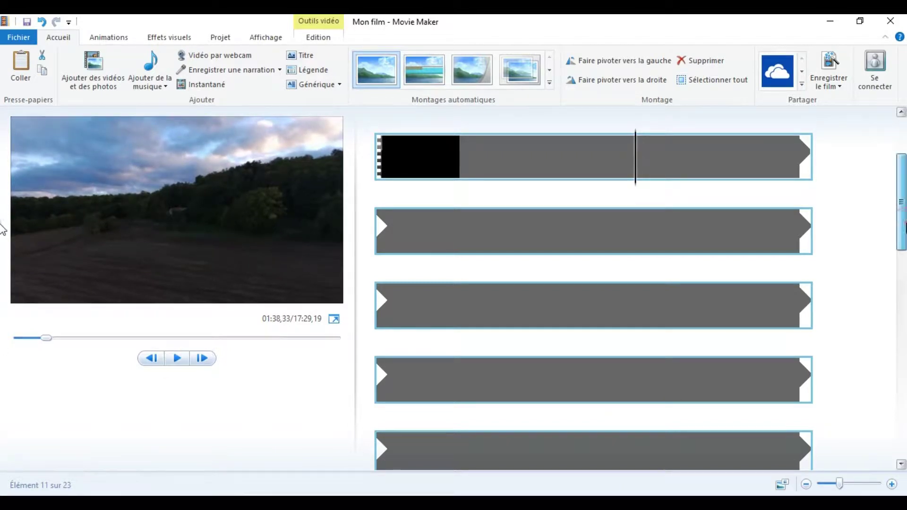
Raise the system volume to 100 and play a few seconds of the first clip with the farmhouse
scroll(2, 193, up, 3)
key(XF86AudioRaiseVolume)
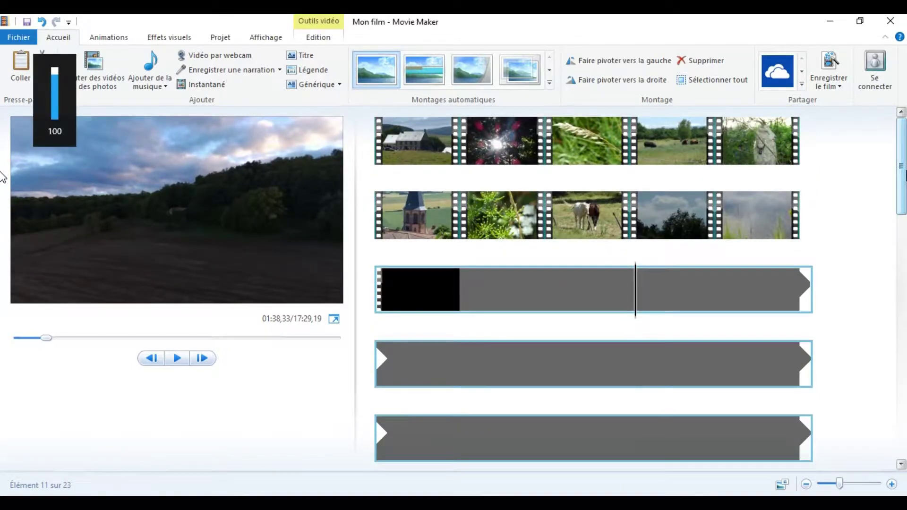
click(355, 166)
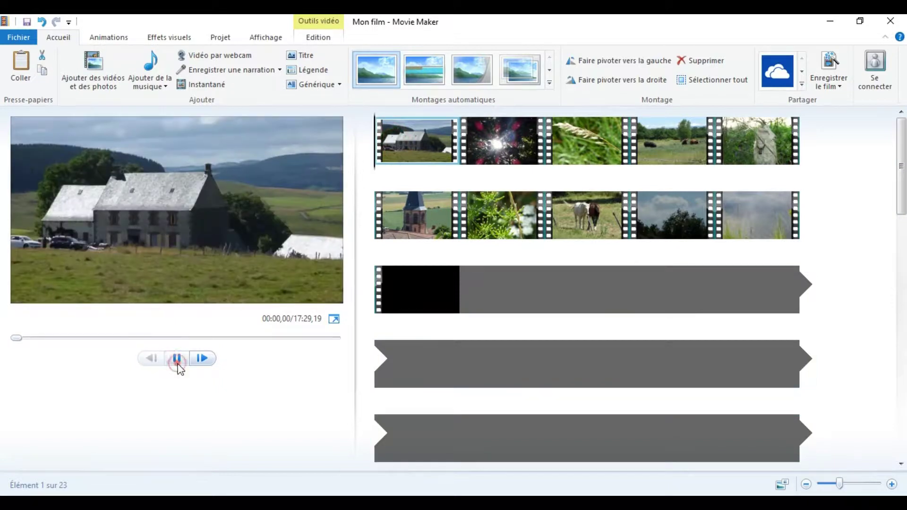
click(178, 364)
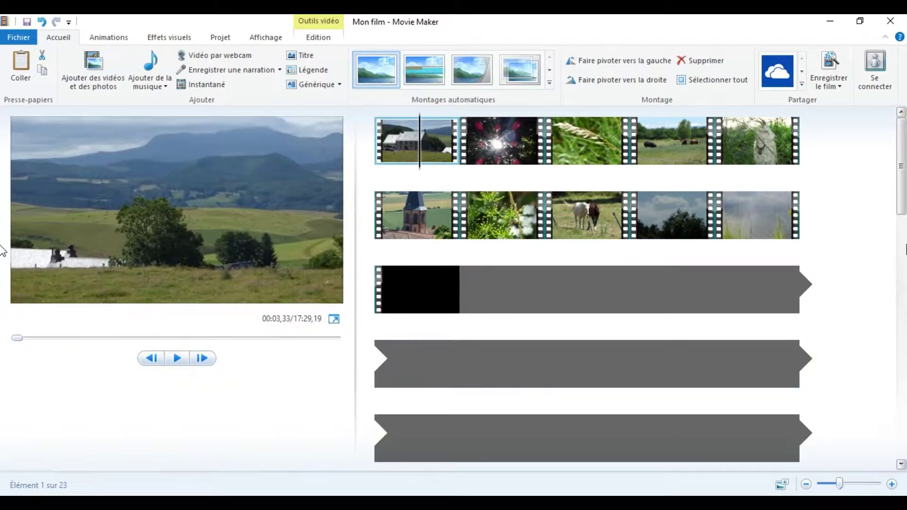
drag(897, 192, 883, 421)
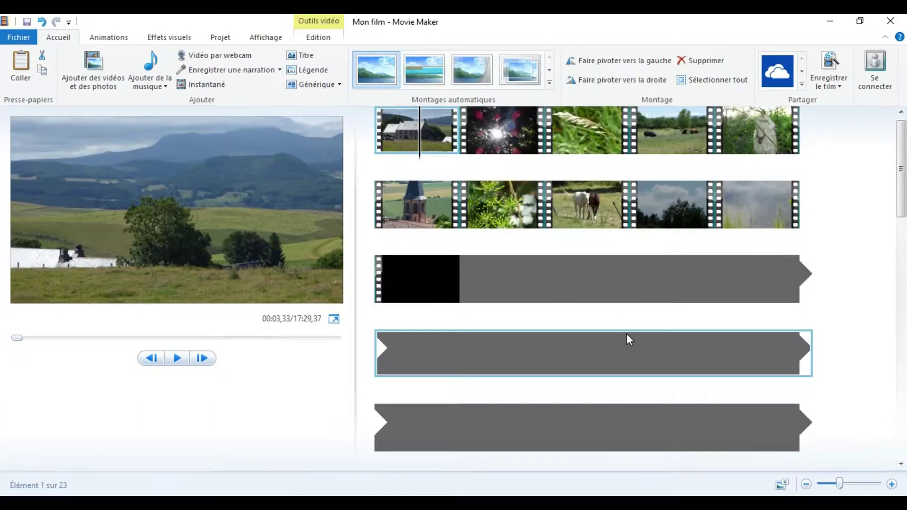
scroll(2, 250, down, 5)
drag(900, 250, 897, 405)
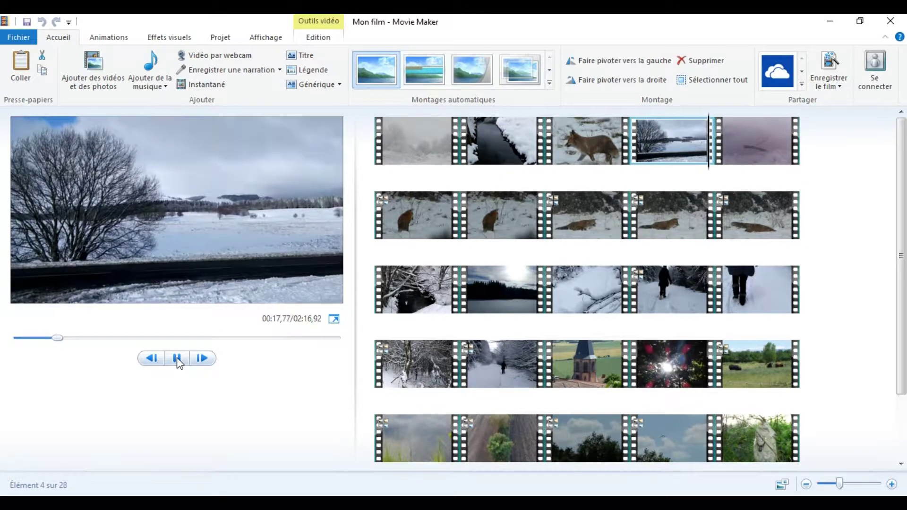
Stop the preview and open the video volume setting of the first clip, the misty snow landscape
click(178, 359)
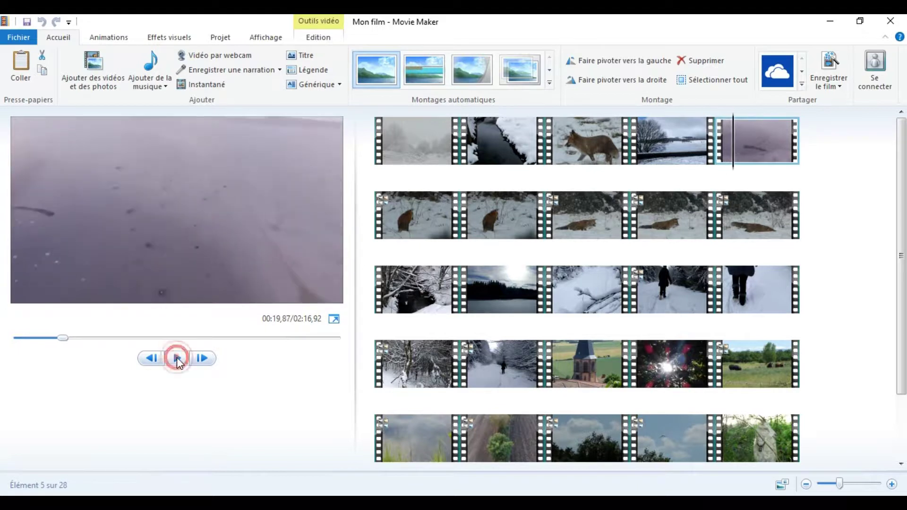
click(397, 132)
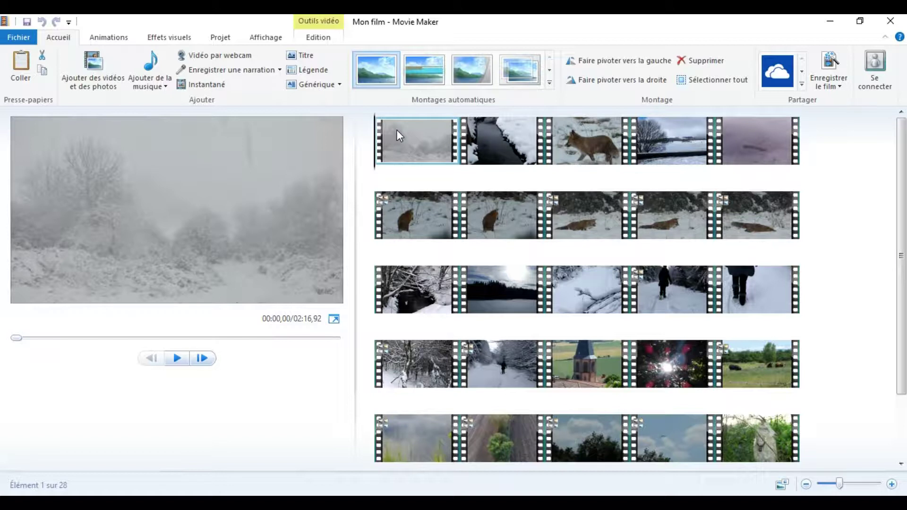
double_click(428, 147)
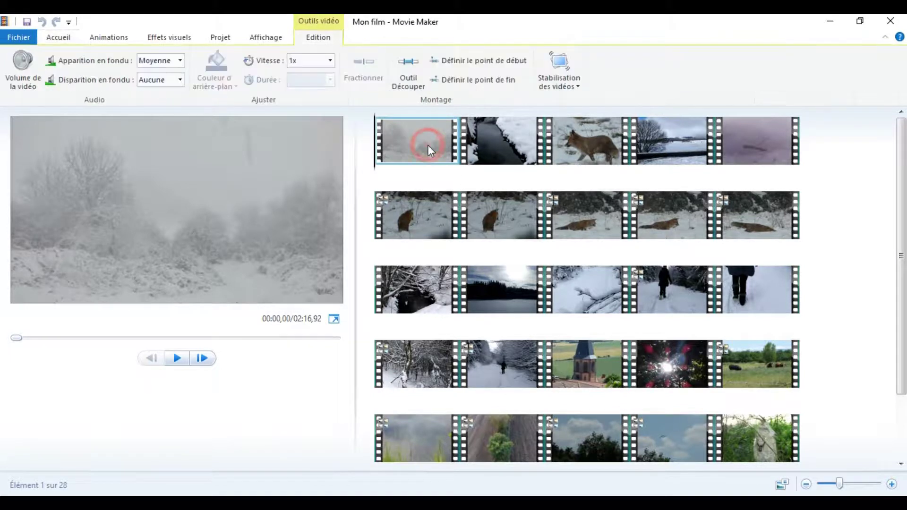
click(26, 81)
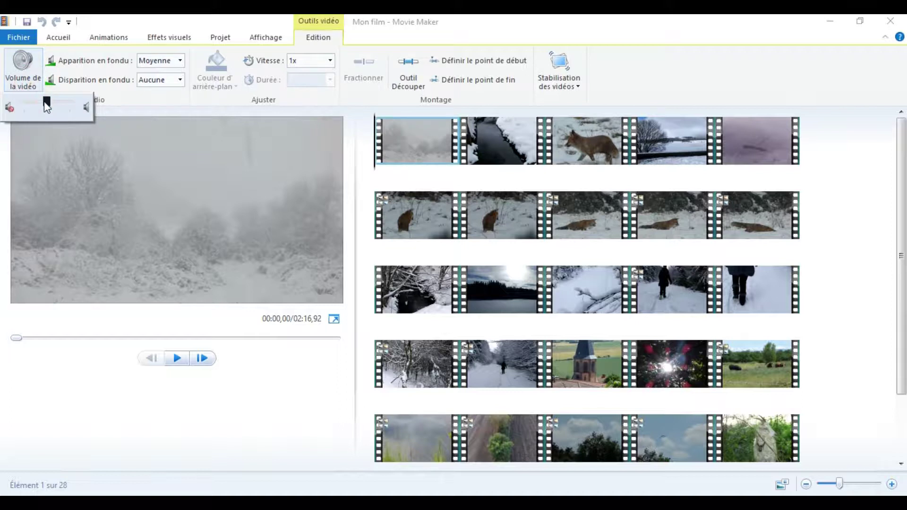
Play the second clip, the snowy stream, for a few seconds to check its sound
click(477, 131)
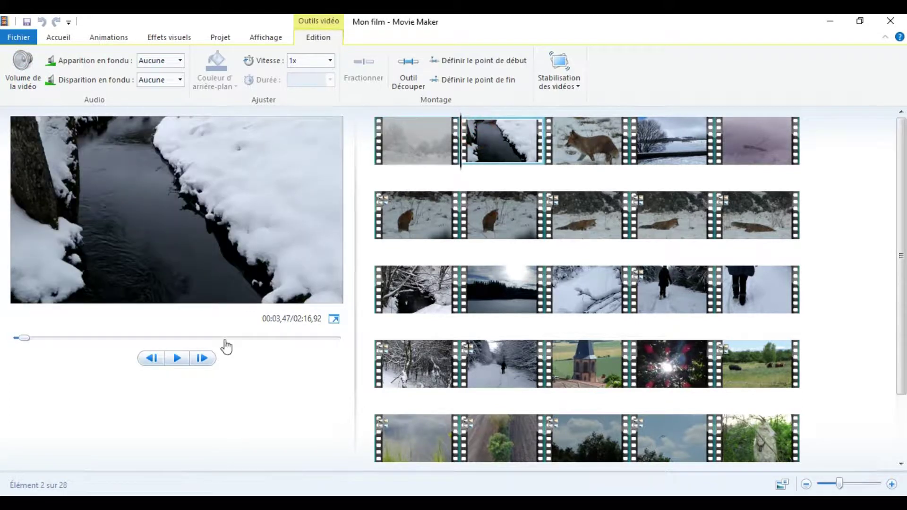
click(175, 360)
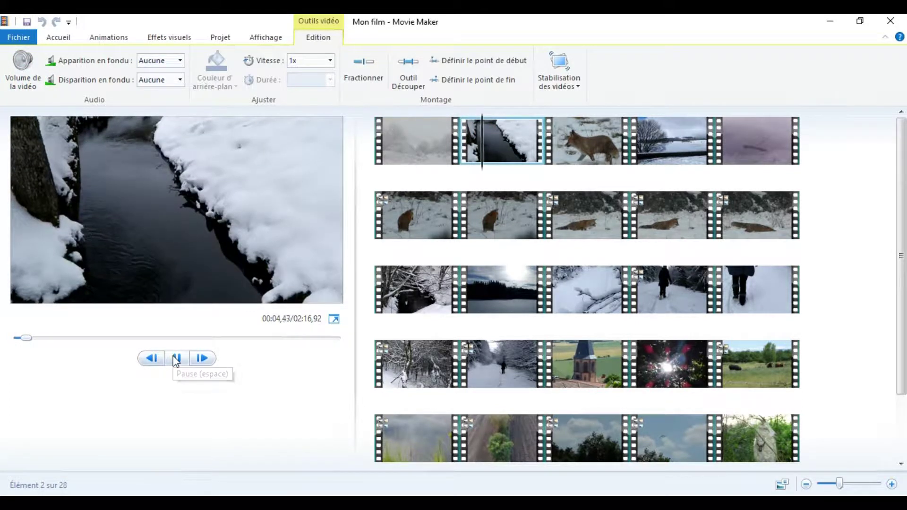
click(176, 360)
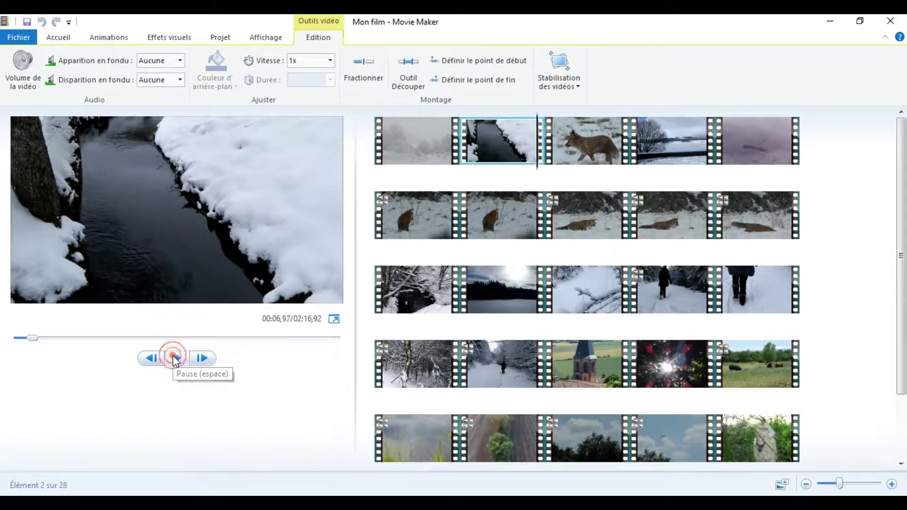
Raise the video volume of the snowy stream clip well above the middle level and return to its start
click(22, 68)
drag(49, 108, 85, 112)
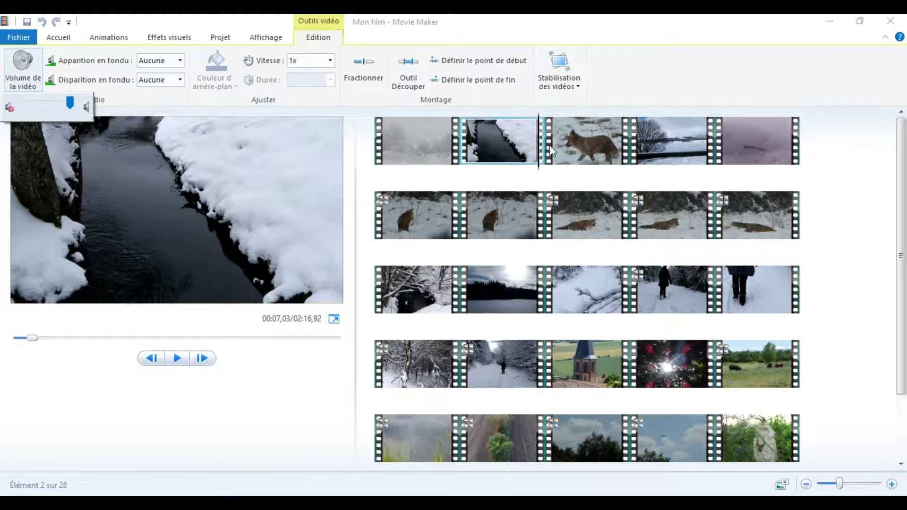
click(503, 137)
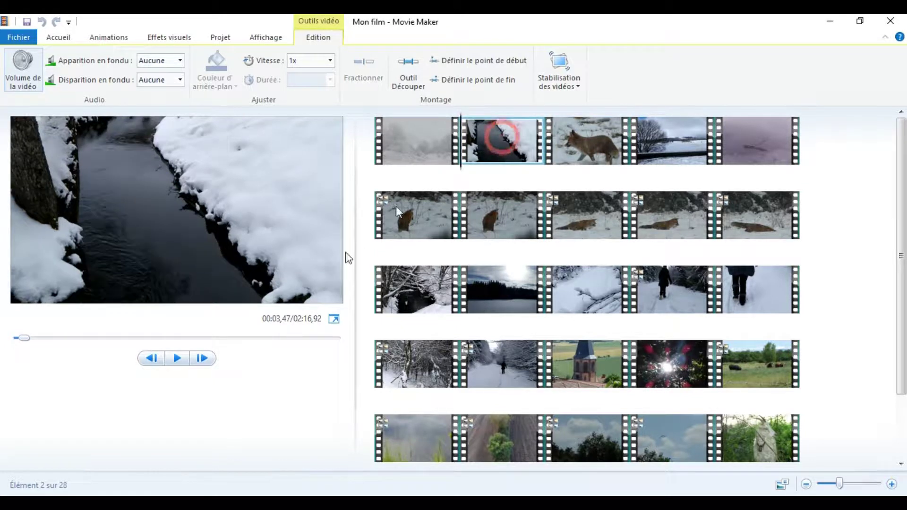
Play the snowy stream clip on into the walking fox clip and lower the fox clip's video volume well below the middle level
click(177, 362)
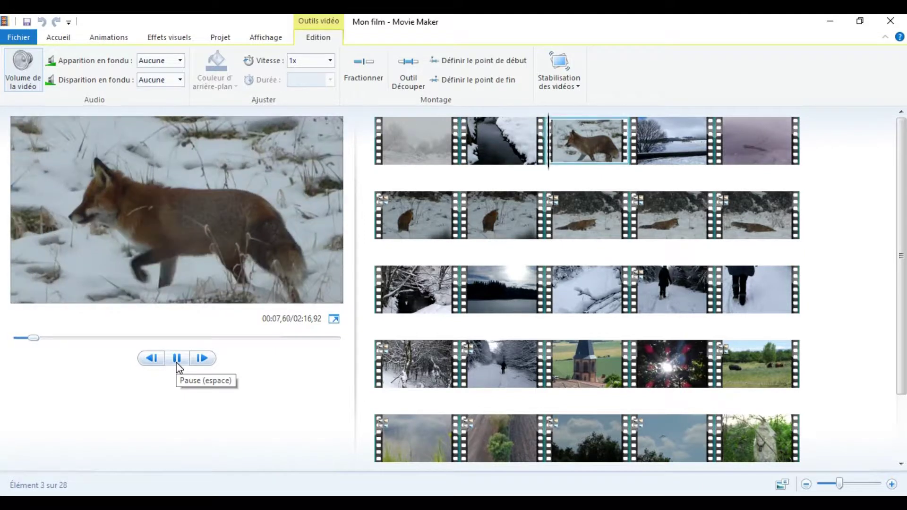
click(176, 362)
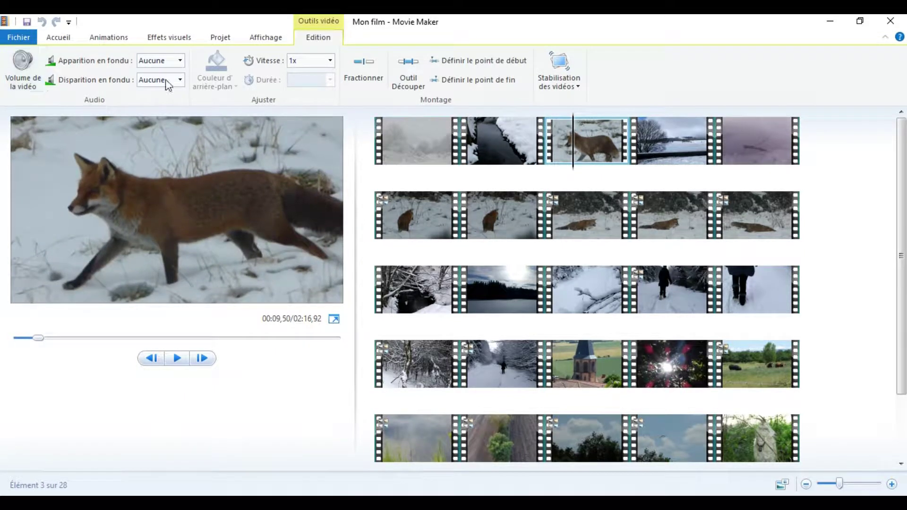
click(22, 69)
drag(45, 102, 11, 114)
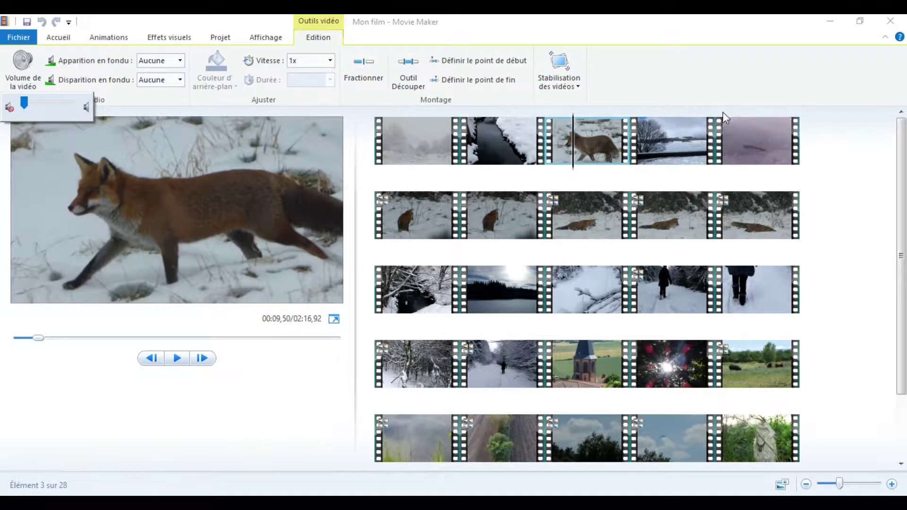
Set the project's aspect ratio to Standard (4:3) and play the opening clips to check the framing
click(686, 150)
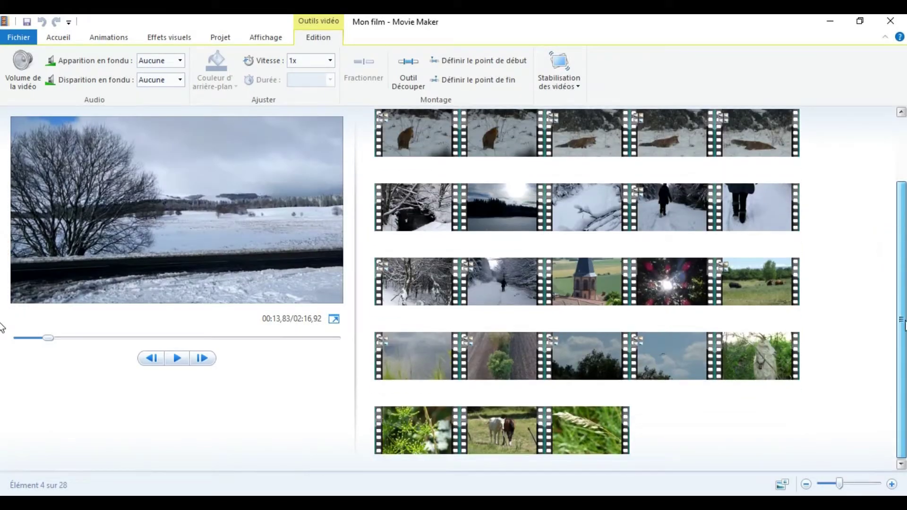
drag(903, 196, 903, 265)
scroll(903, 211, up, 2)
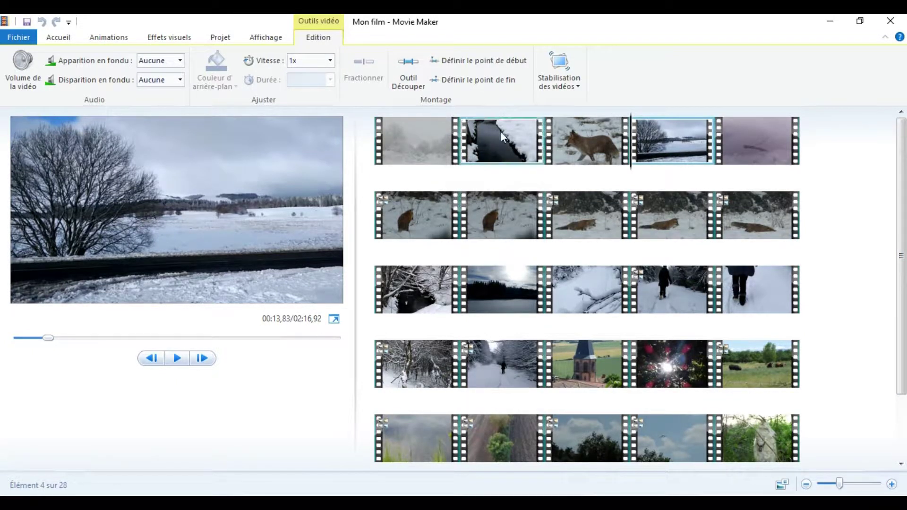
click(441, 137)
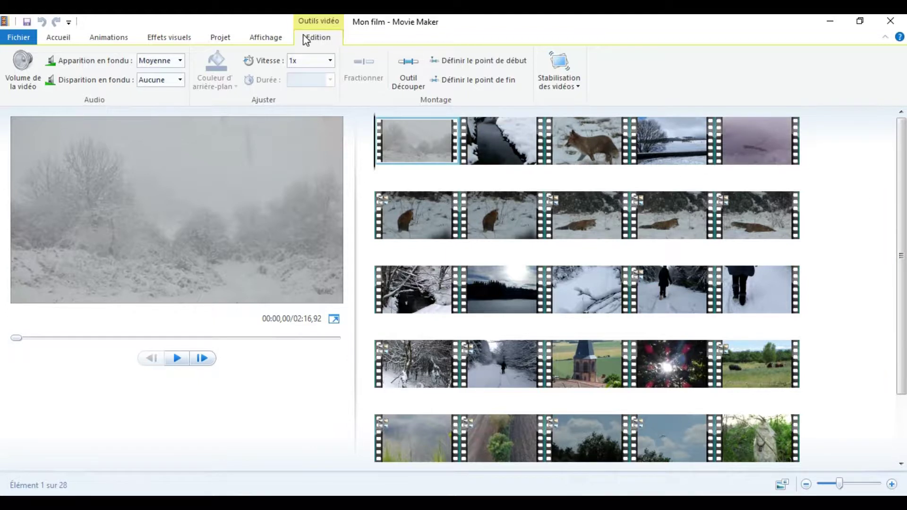
click(221, 37)
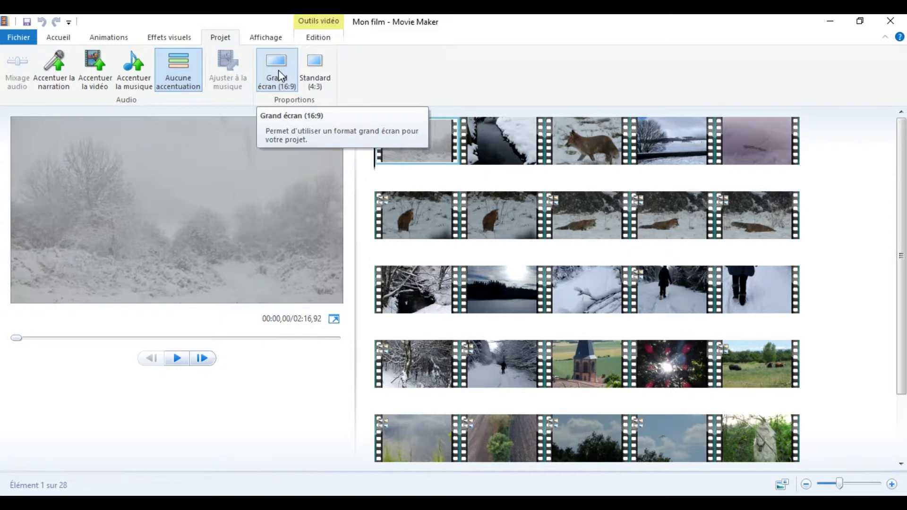
click(311, 69)
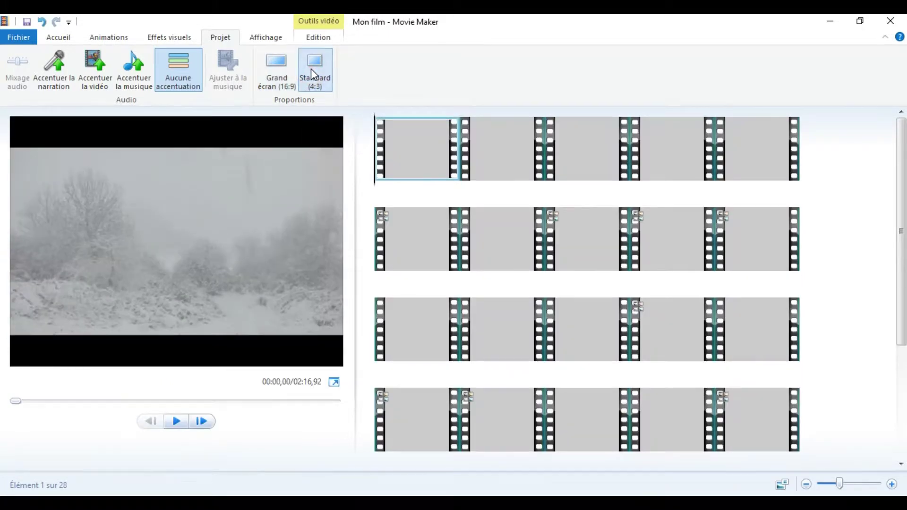
click(177, 421)
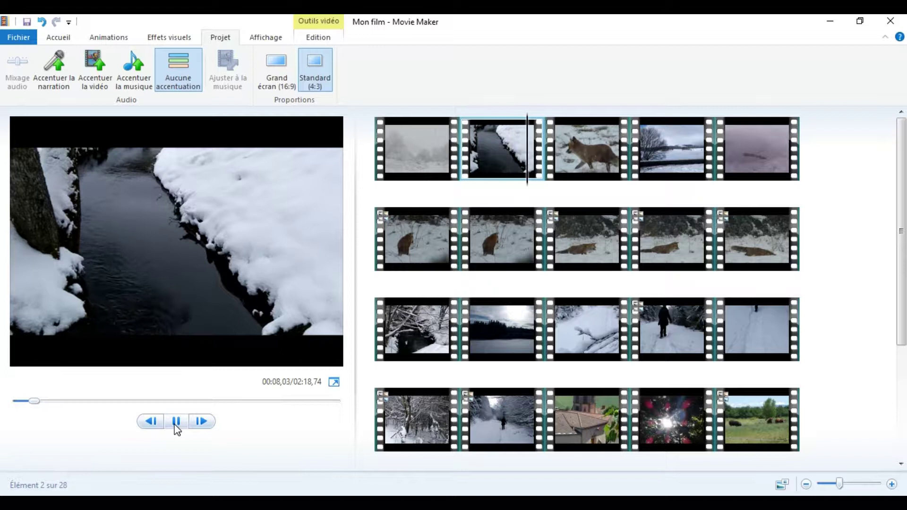
click(176, 425)
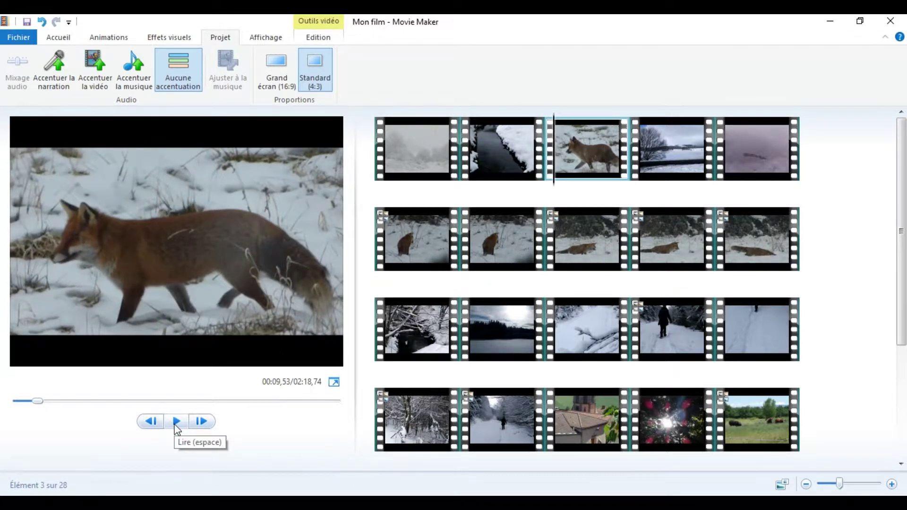
Play the sitting fox clip that starts the second row and set its speed to 0,5x
click(395, 282)
click(178, 424)
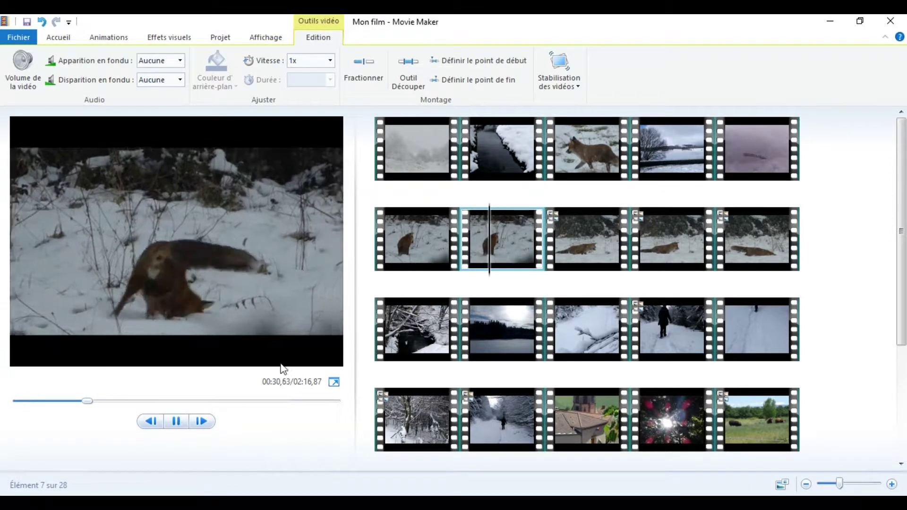
click(432, 255)
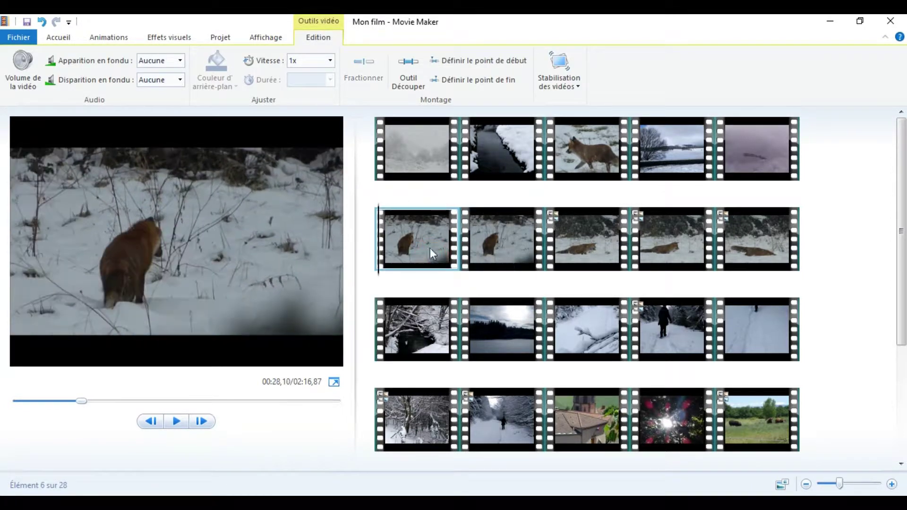
click(332, 61)
click(315, 98)
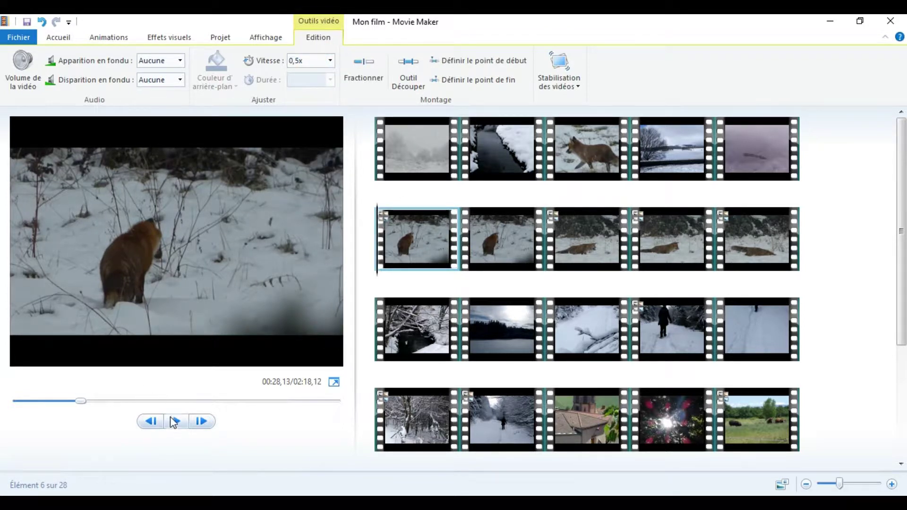
Lower the speed of the first sitting fox clip to 0,125x and play the fox clips to check the motion
click(310, 61)
key(Up)
key(Up)
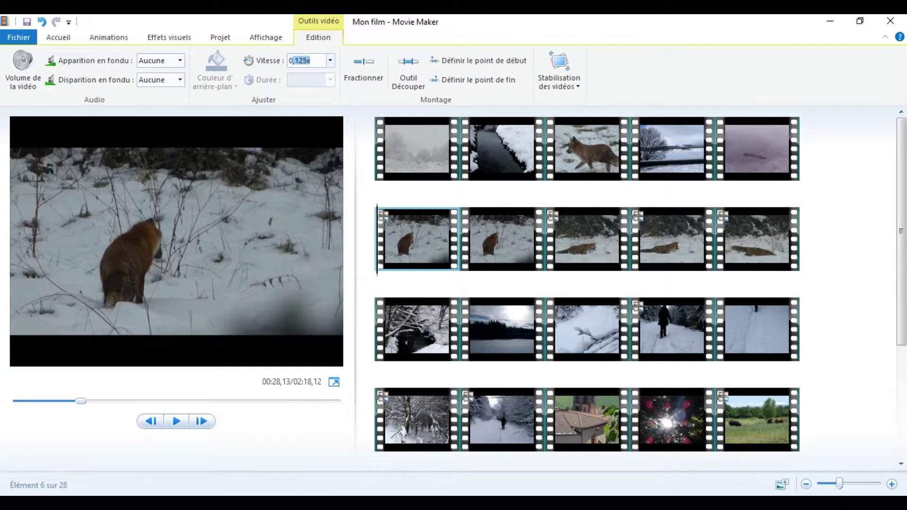
click(176, 423)
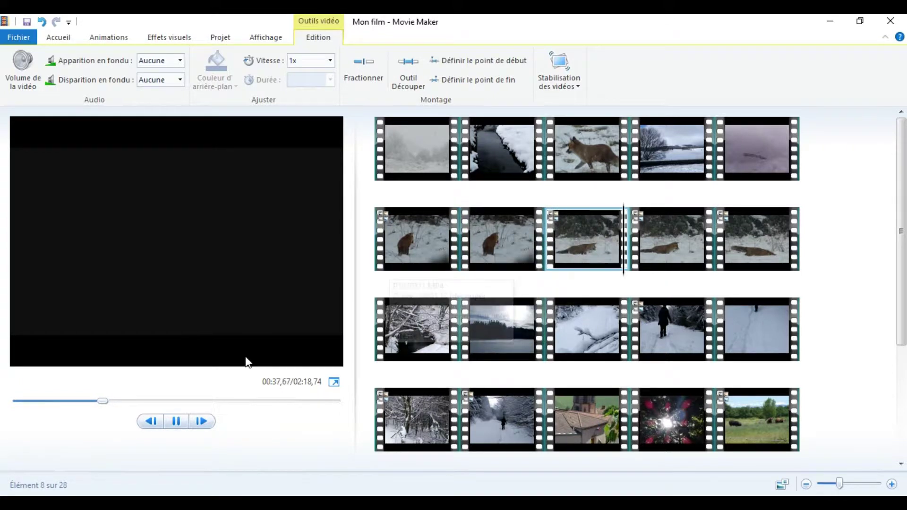
click(478, 231)
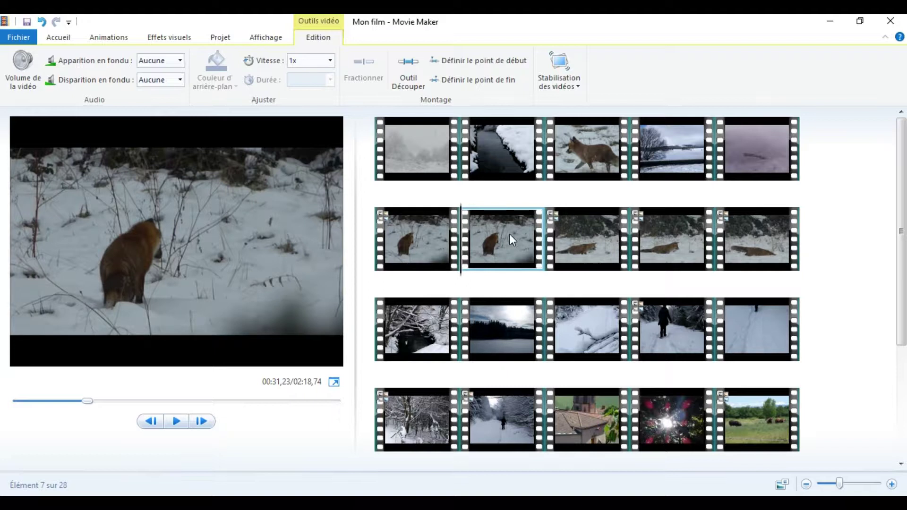
Show the audio waveforms on the storyboard clips and play the snowy walk clips to compare their sound
click(429, 140)
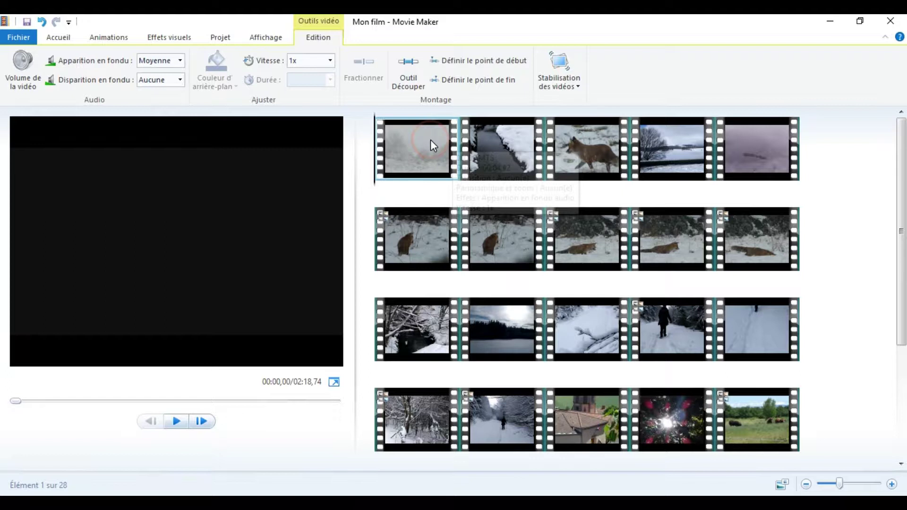
click(273, 42)
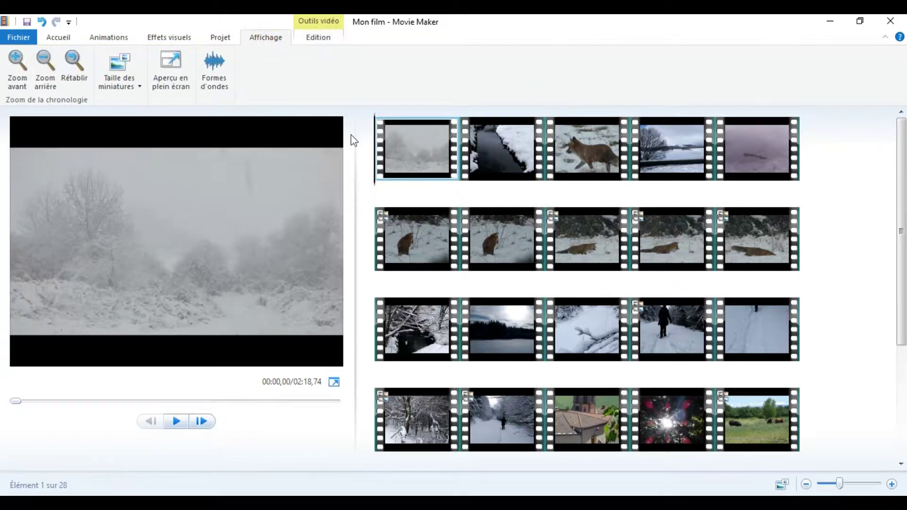
click(219, 71)
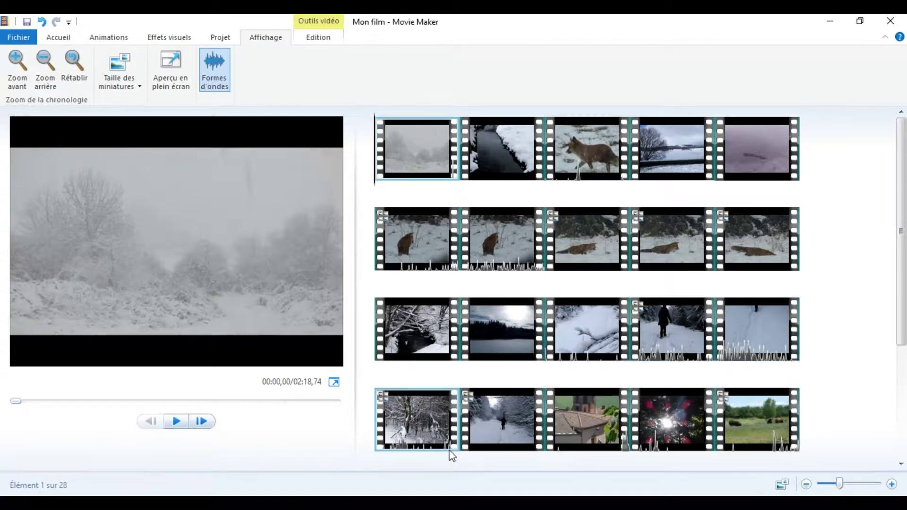
click(652, 352)
click(178, 422)
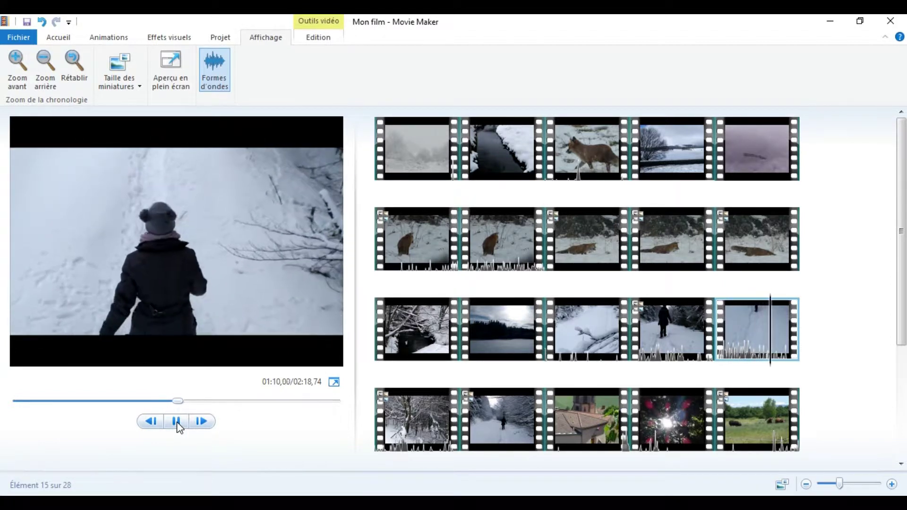
click(176, 421)
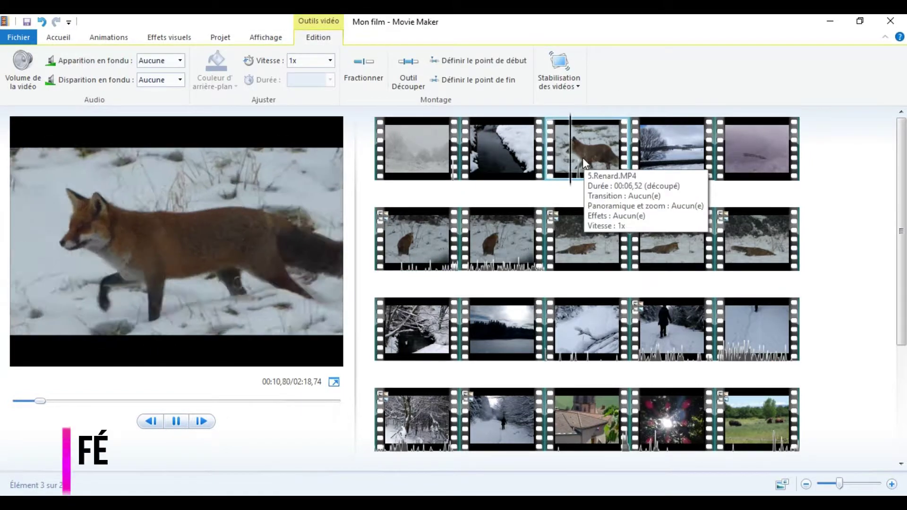
Lower the video volume of the snowy field clip with the bare tree, and of the five fox clips in the second row together
click(21, 76)
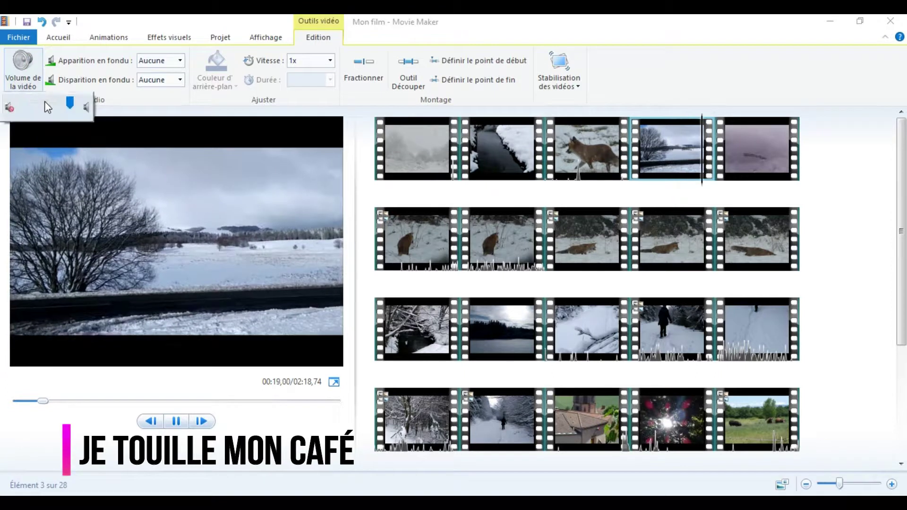
drag(47, 107, 33, 113)
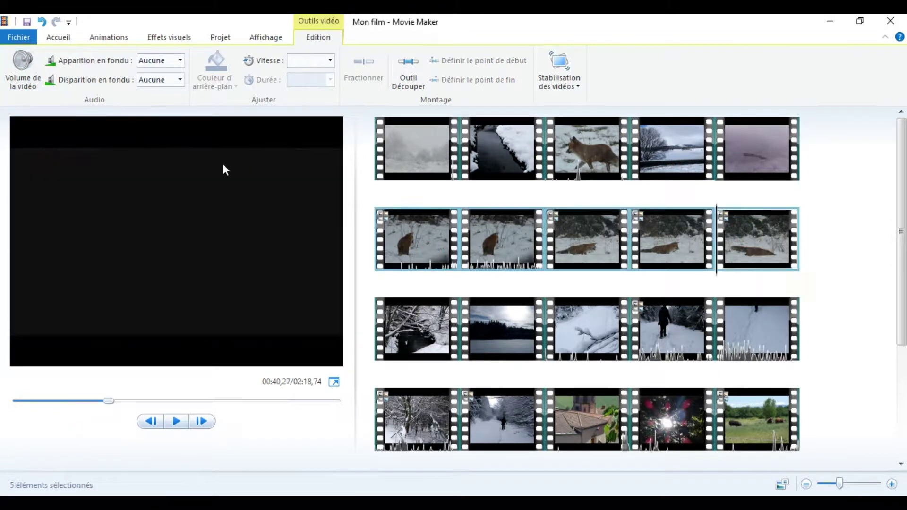
click(21, 75)
click(47, 102)
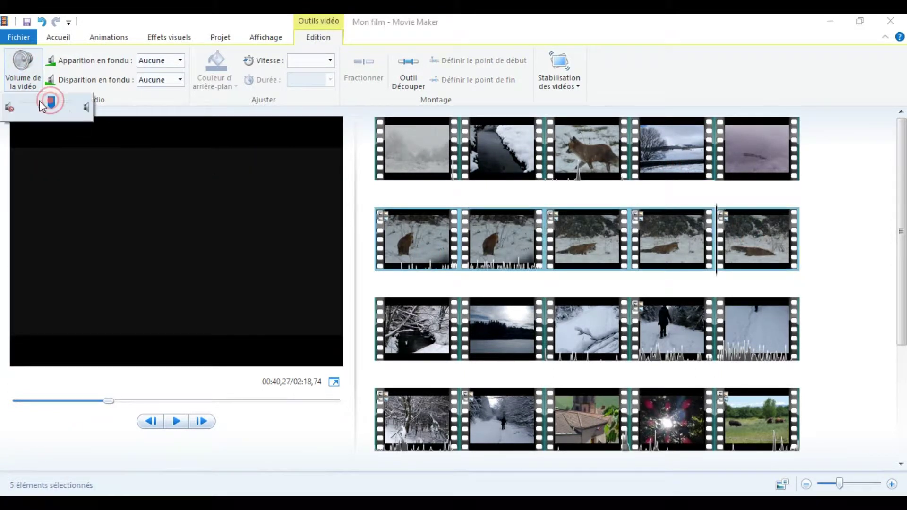
Play the snowy branches clip in the third row and raise its video volume well above the middle level
click(416, 330)
click(176, 421)
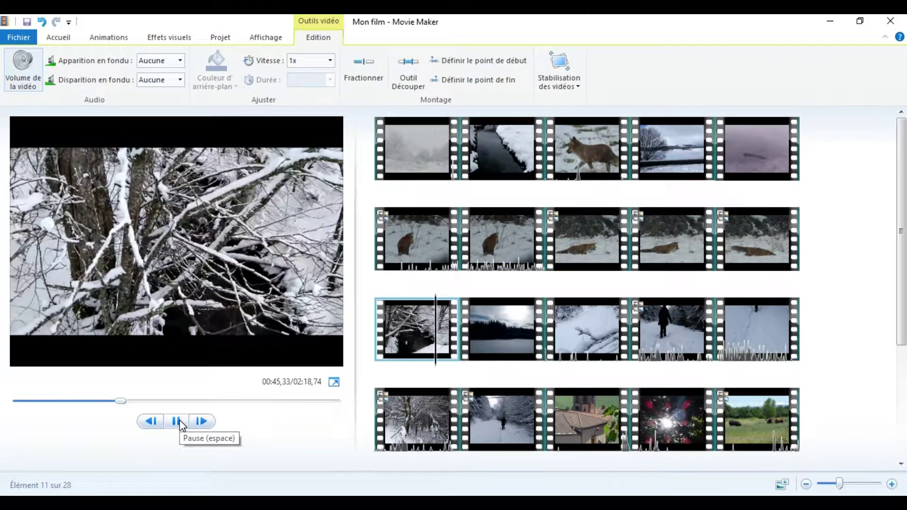
click(23, 71)
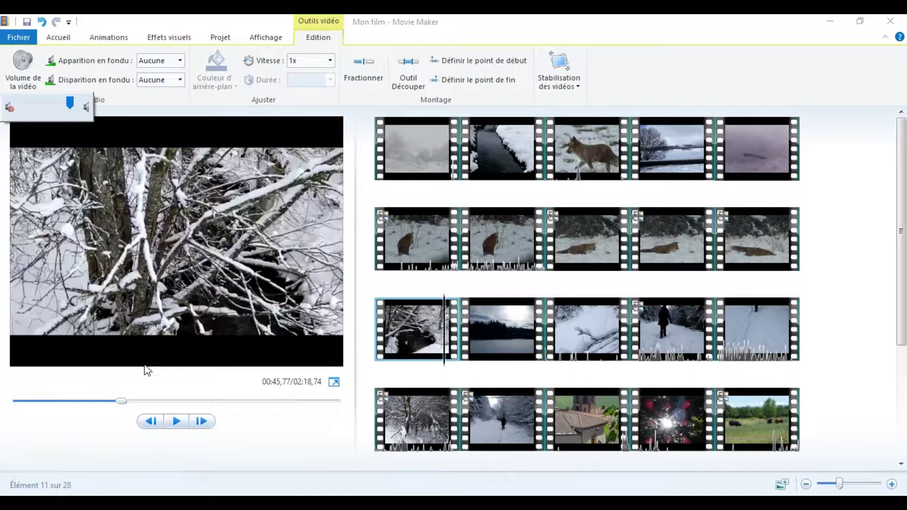
Play from the snowy branches clip through the forest walk and church tower clips to check the sound levels
click(402, 328)
click(176, 421)
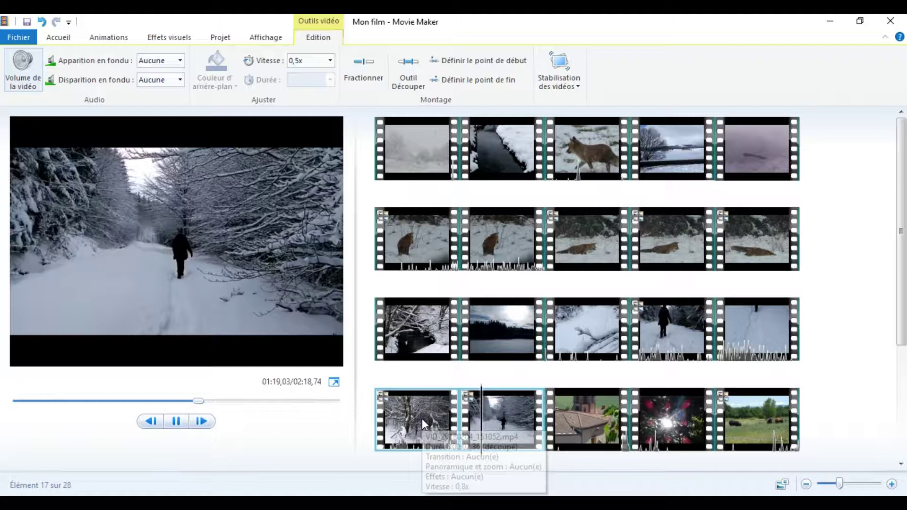
click(421, 418)
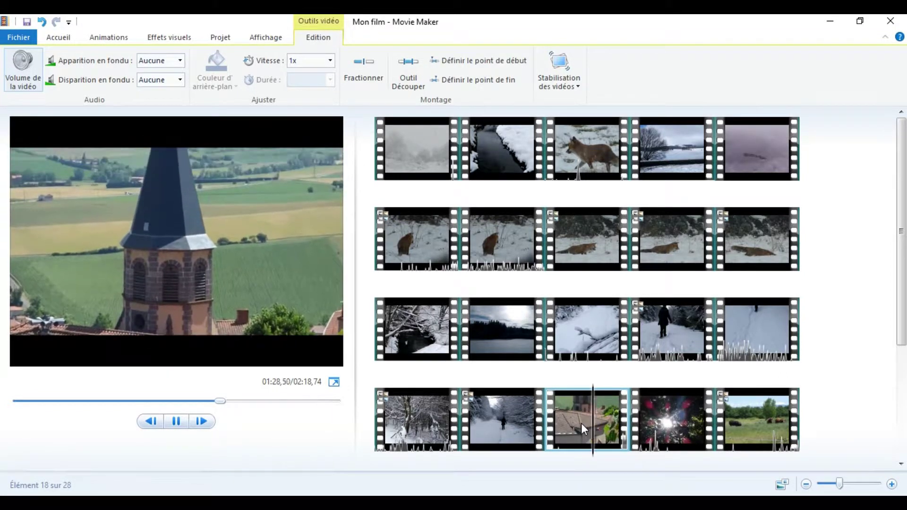
click(581, 423)
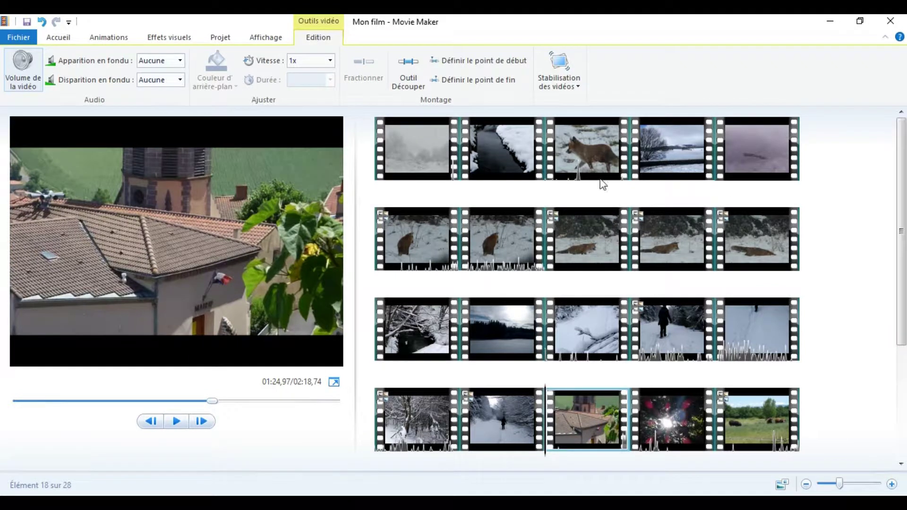
Apply the Flou - noir d'arrivée transition to the first misty snow clip and play the opening clips to check it
click(418, 159)
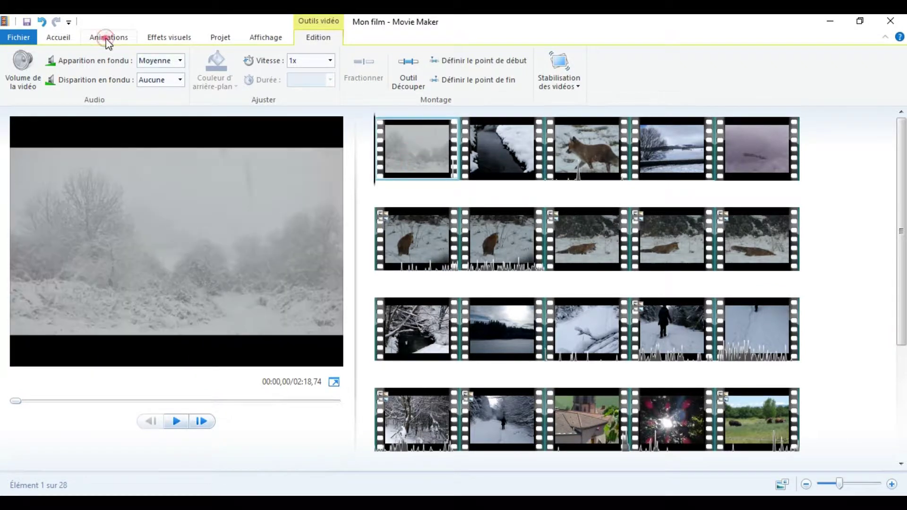
click(108, 39)
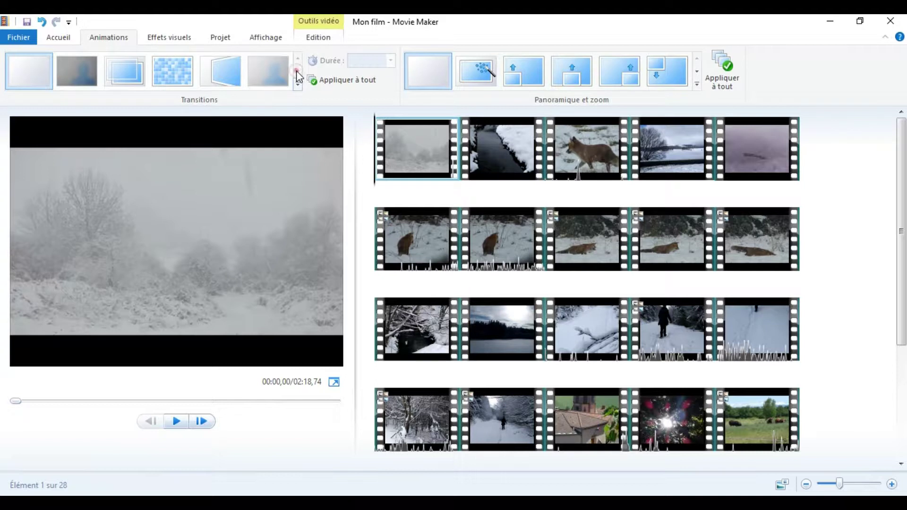
click(90, 83)
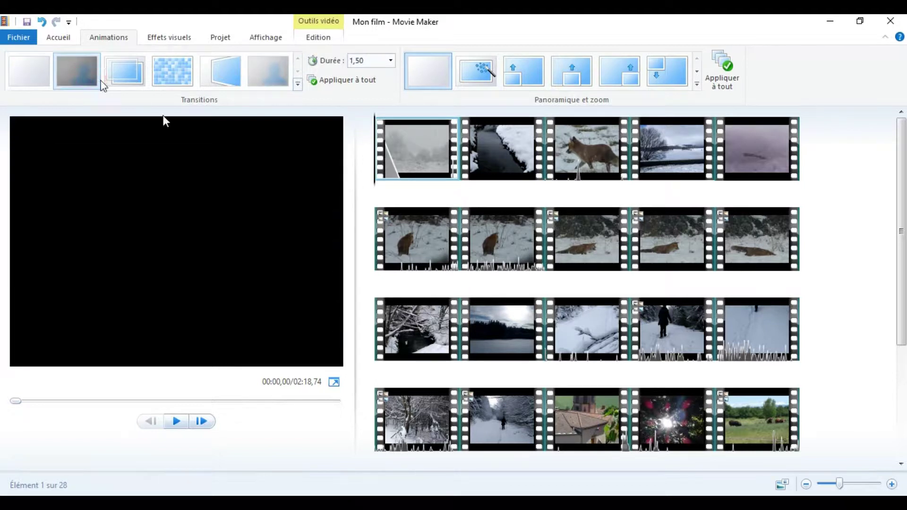
click(181, 428)
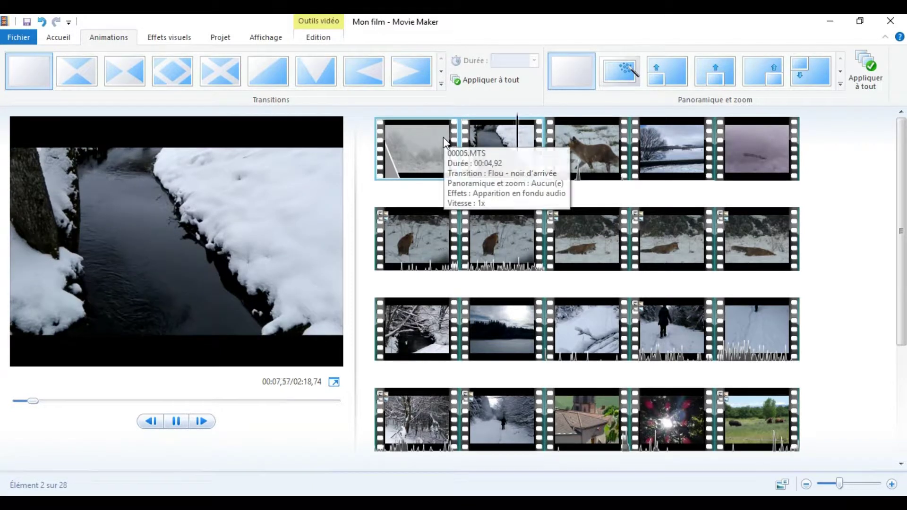
click(174, 420)
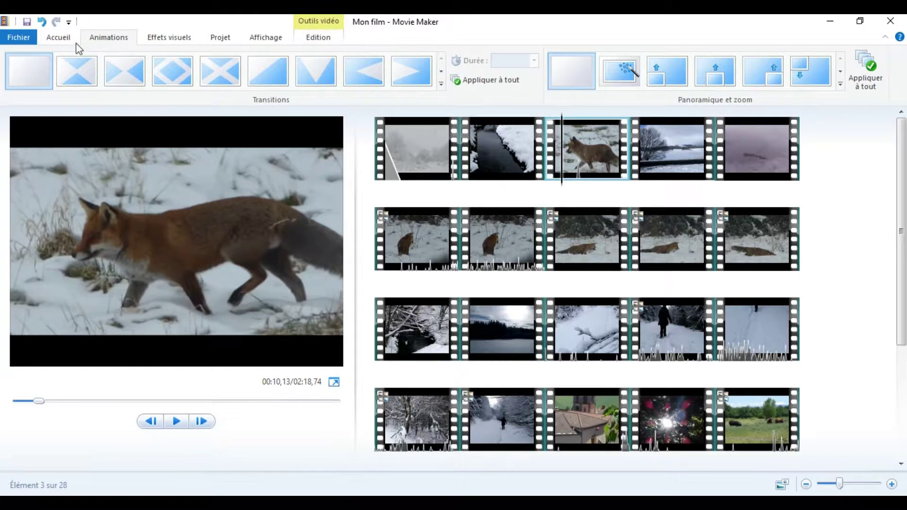
Add Tristan Lohengrin - Could we Dream Again.mp3 from the Préparation Windows Movie Maker folder at the film's start and play the opening clips
mouse_move(310, 503)
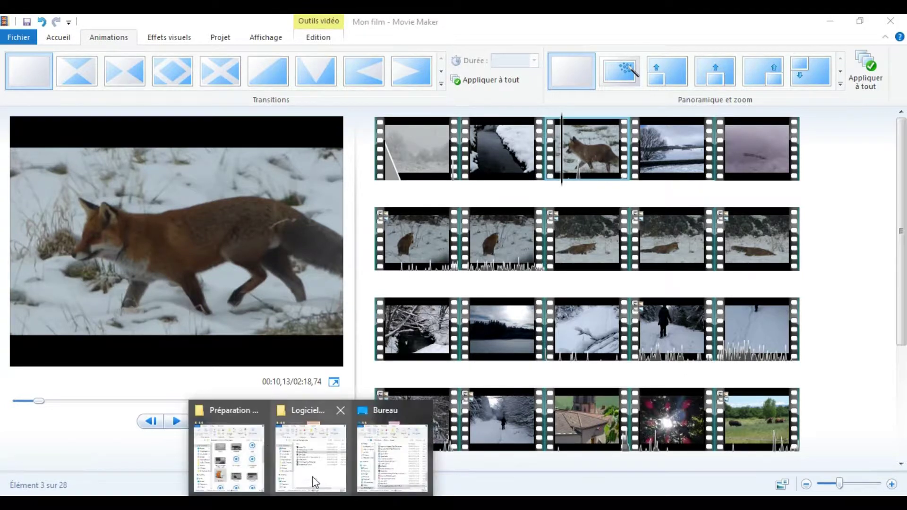
click(249, 471)
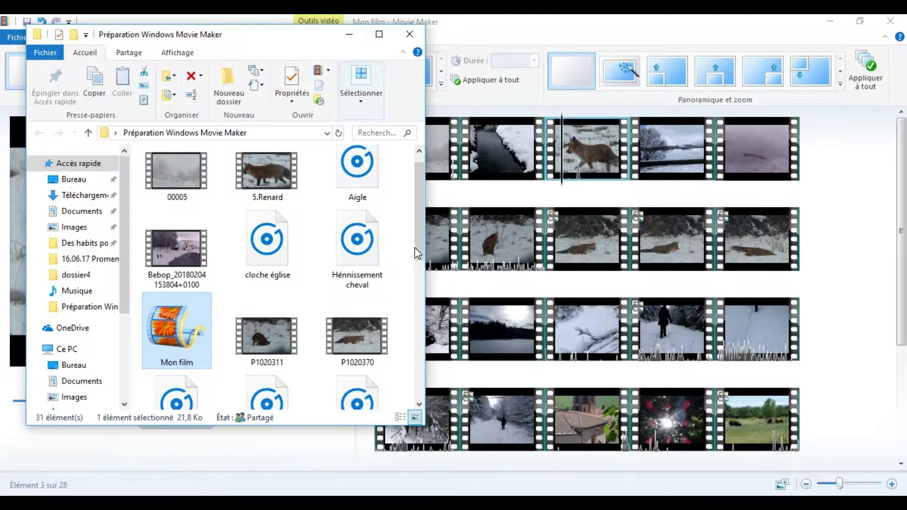
drag(416, 237, 415, 281)
drag(267, 217, 380, 204)
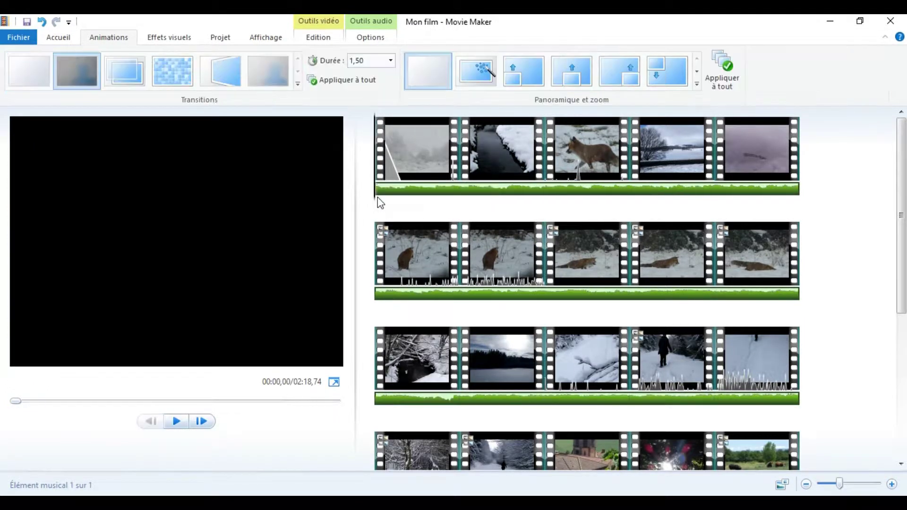
click(182, 422)
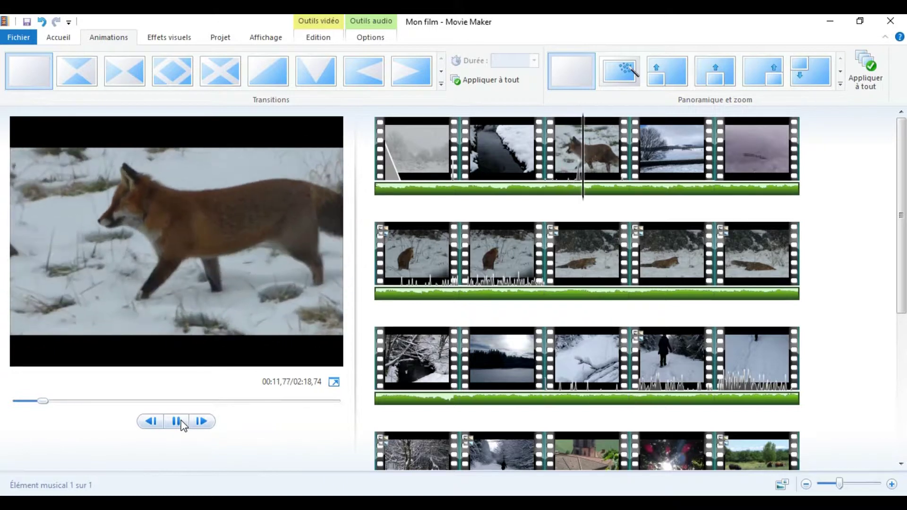
click(182, 423)
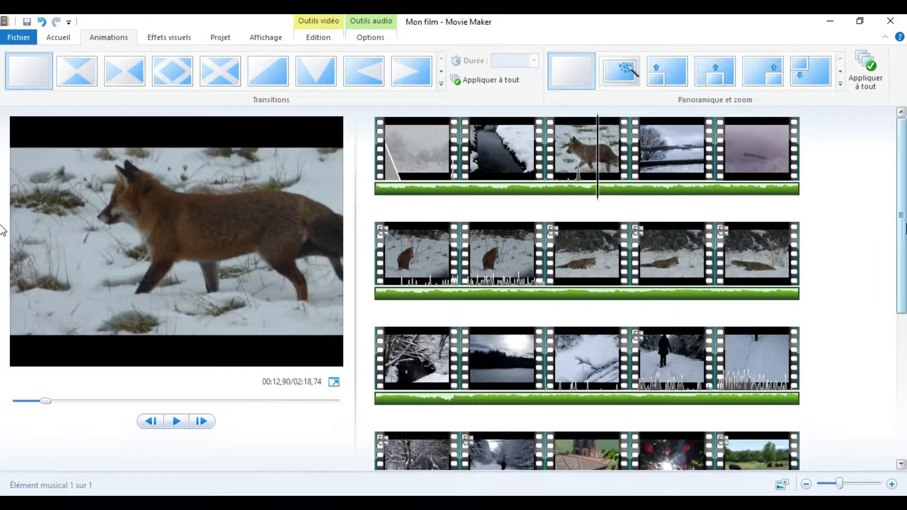
Enlarge the timeline's time scale and play the music across the cut from the snowy stream clip to the sunlit lake clip
scroll(903, 255, down, 1)
scroll(902, 255, down, 4)
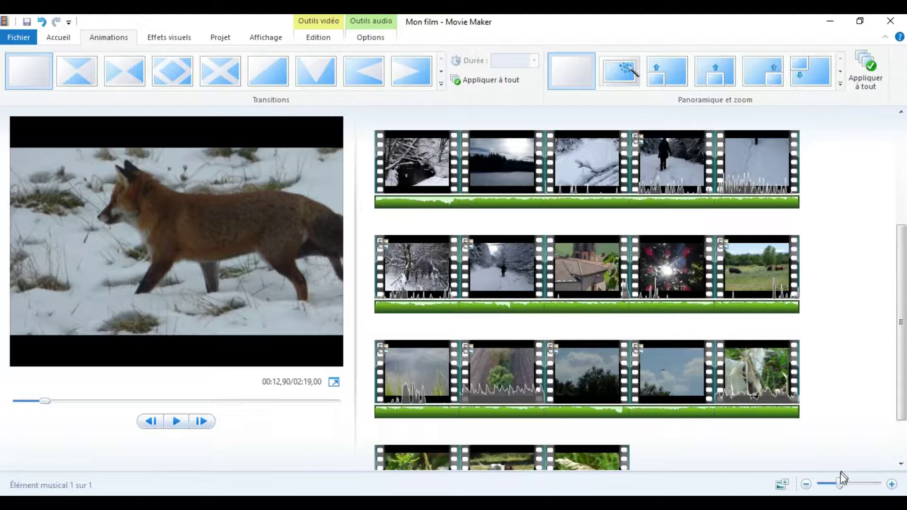
drag(840, 473, 865, 475)
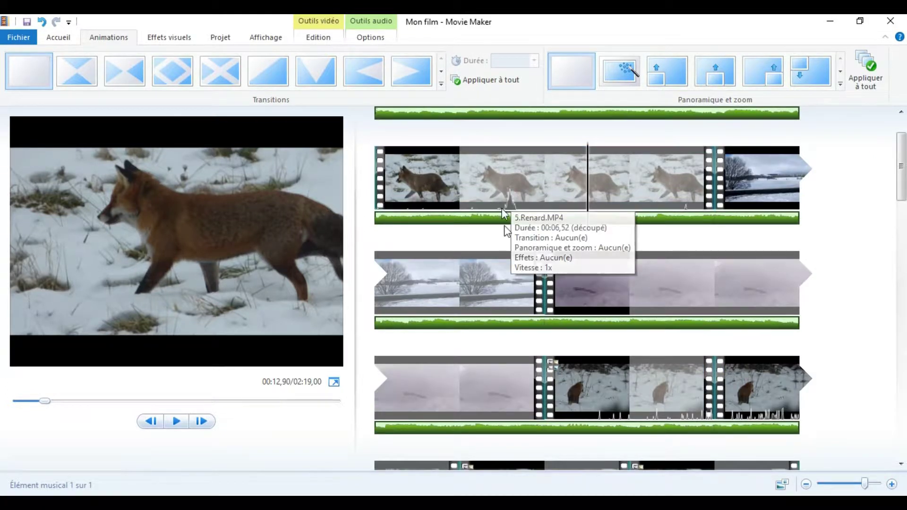
scroll(901, 160, up, 2)
drag(904, 165, 898, 261)
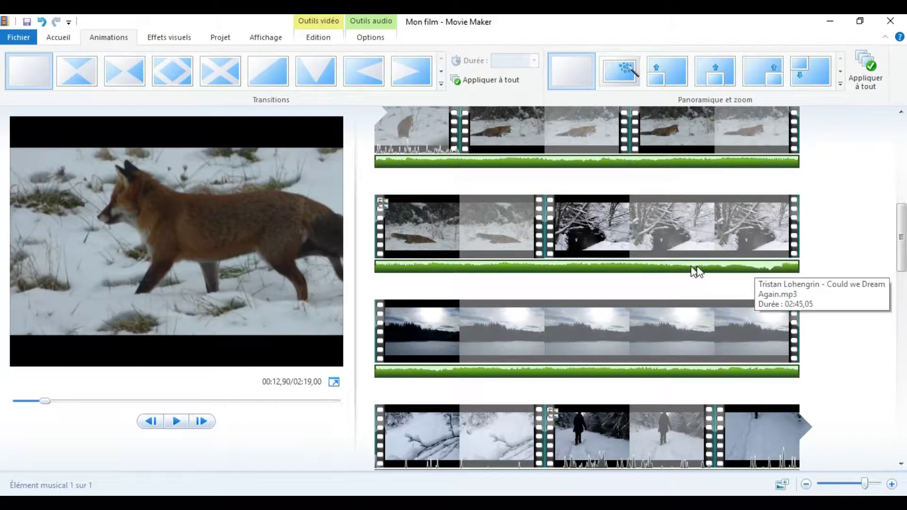
click(717, 245)
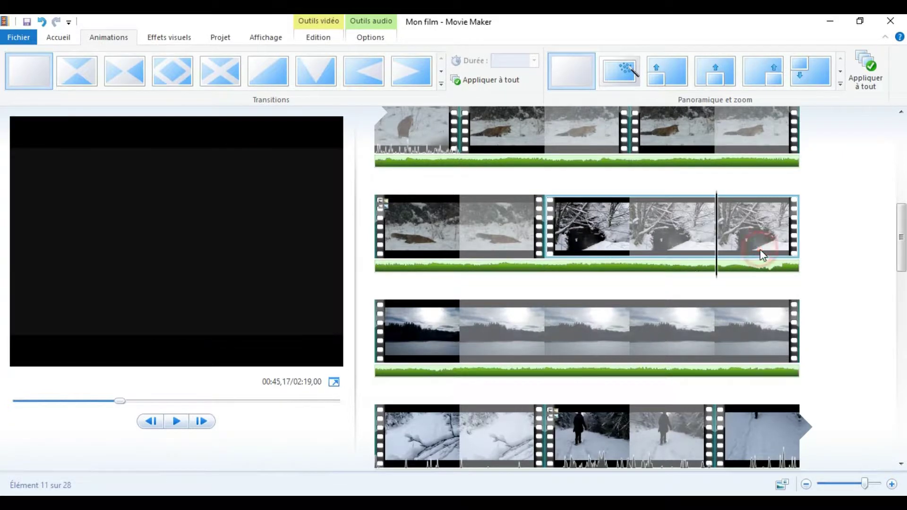
click(176, 421)
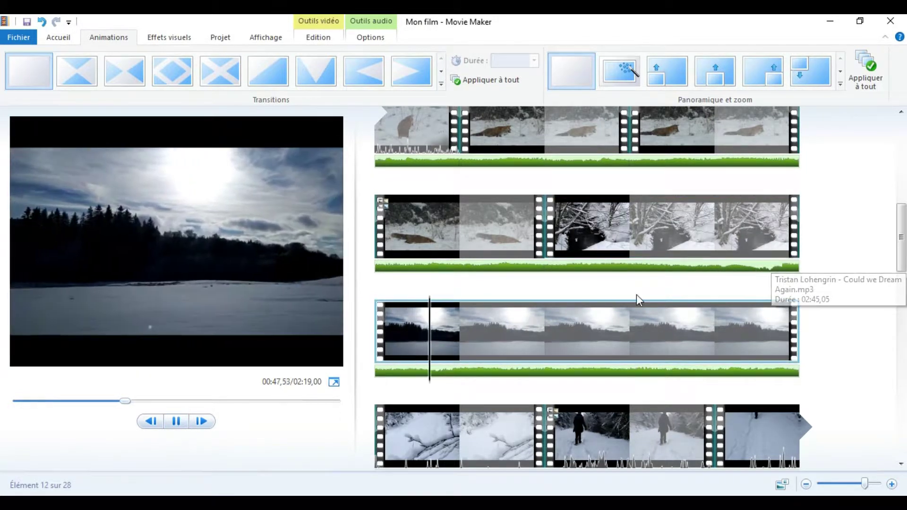
click(176, 422)
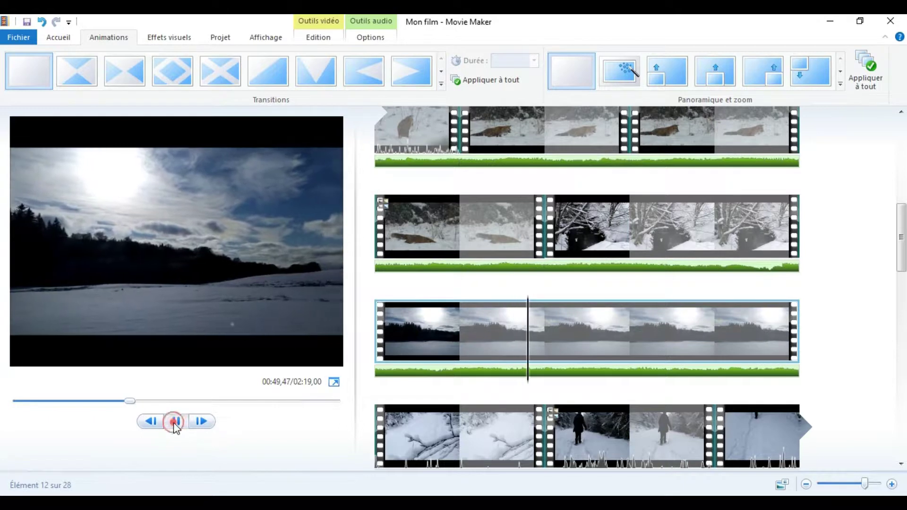
Play twice from the forest walk clip towards the church tower clip to check how the music change fits the cut
drag(902, 237, 902, 340)
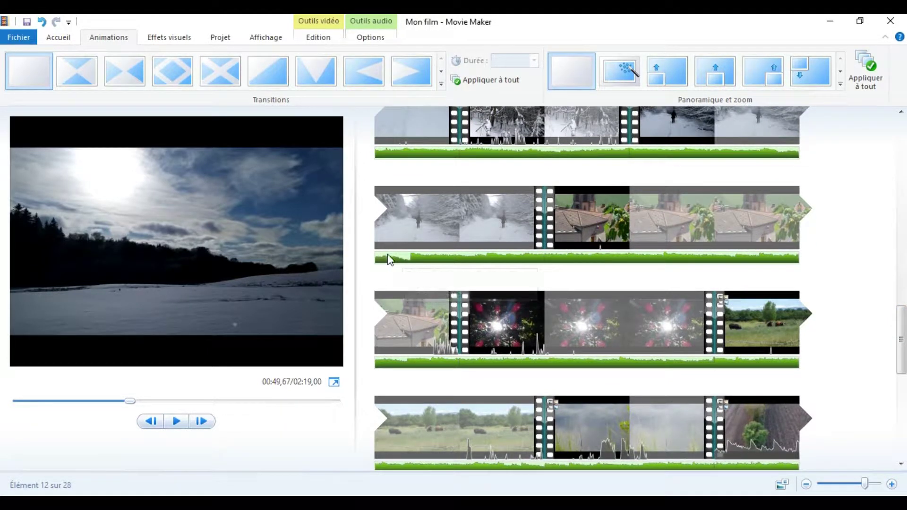
click(387, 220)
click(175, 422)
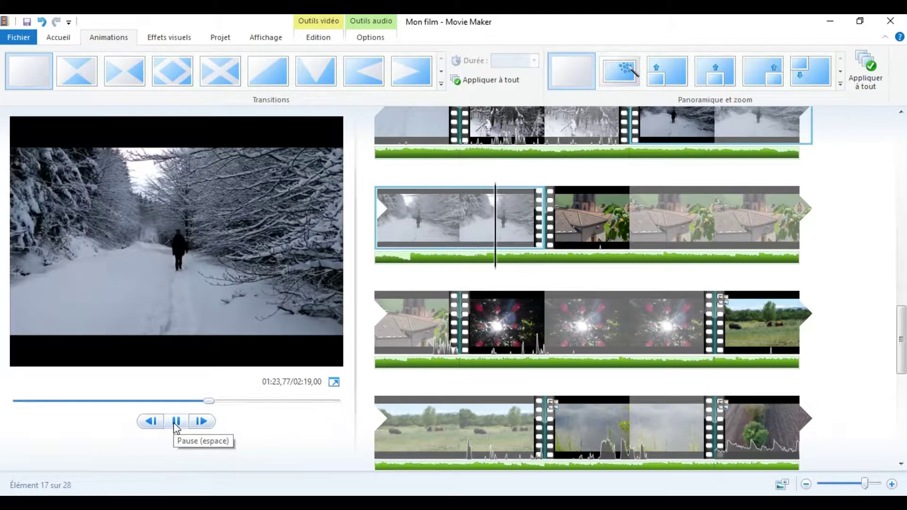
click(176, 422)
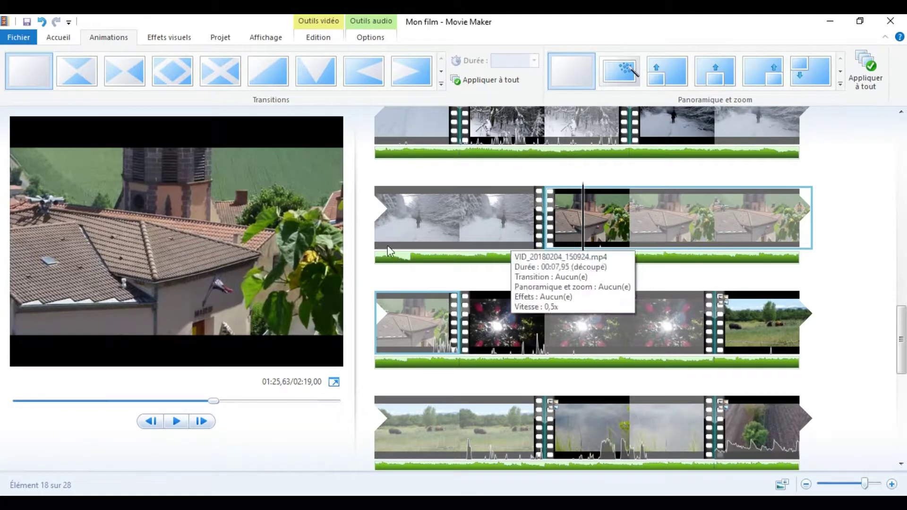
click(385, 233)
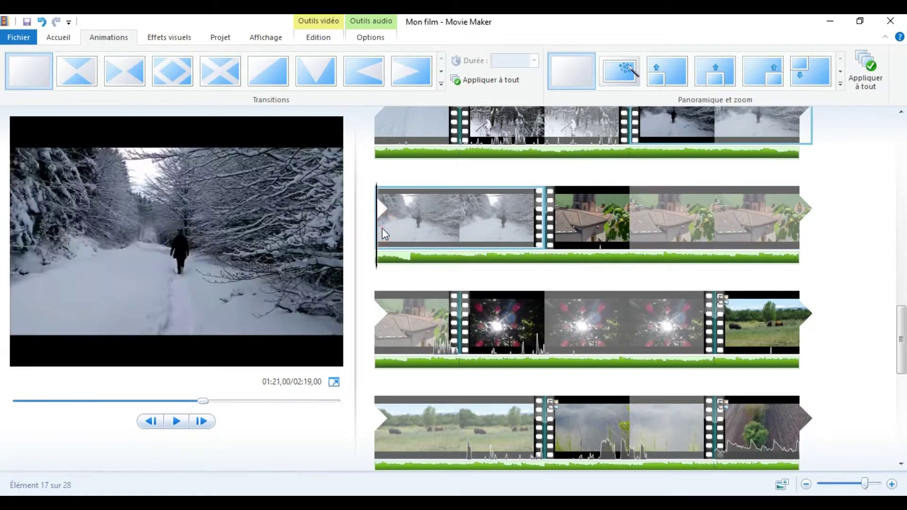
click(177, 421)
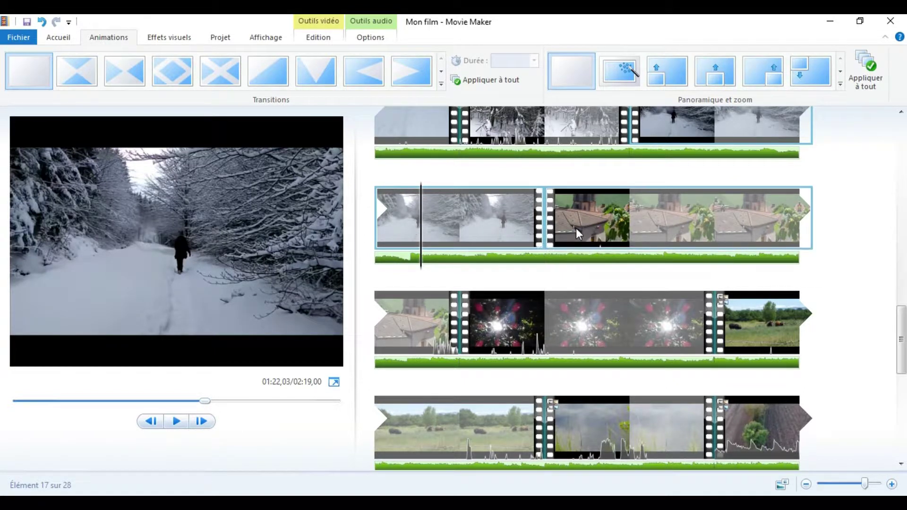
Set the playback speed of the forest walk clip before the church tower clip to 0,7x, after trying 0,6x
drag(904, 315, 904, 297)
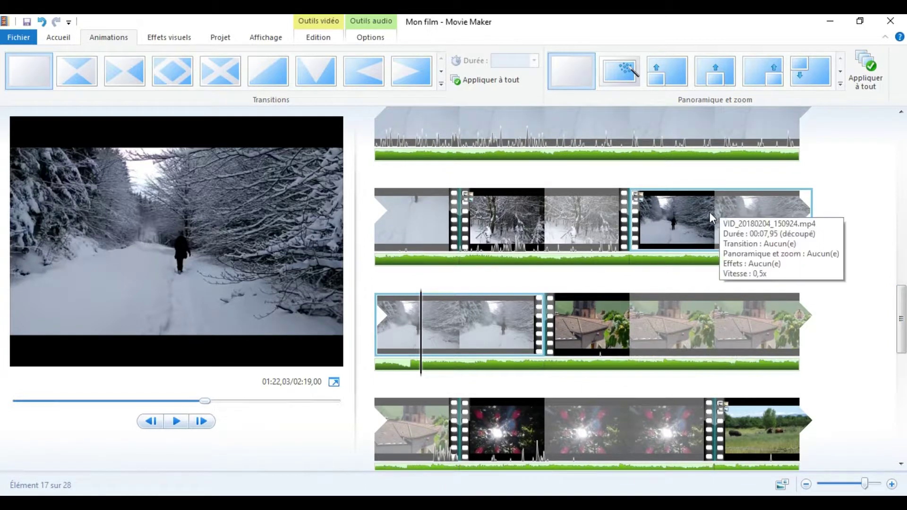
drag(902, 304, 902, 292)
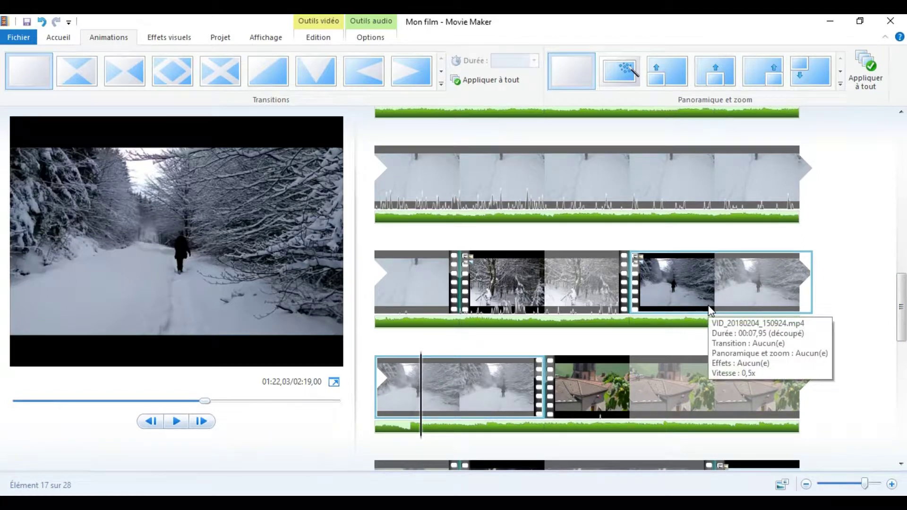
double_click(685, 287)
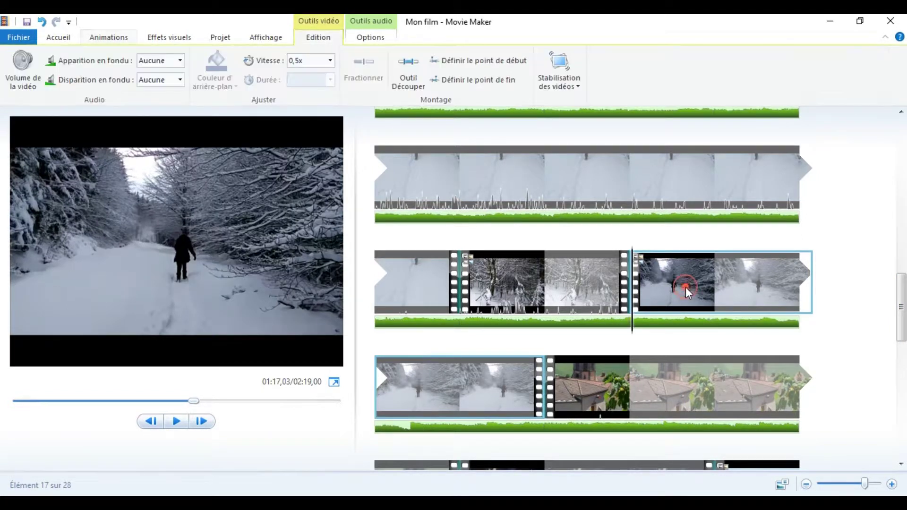
click(318, 63)
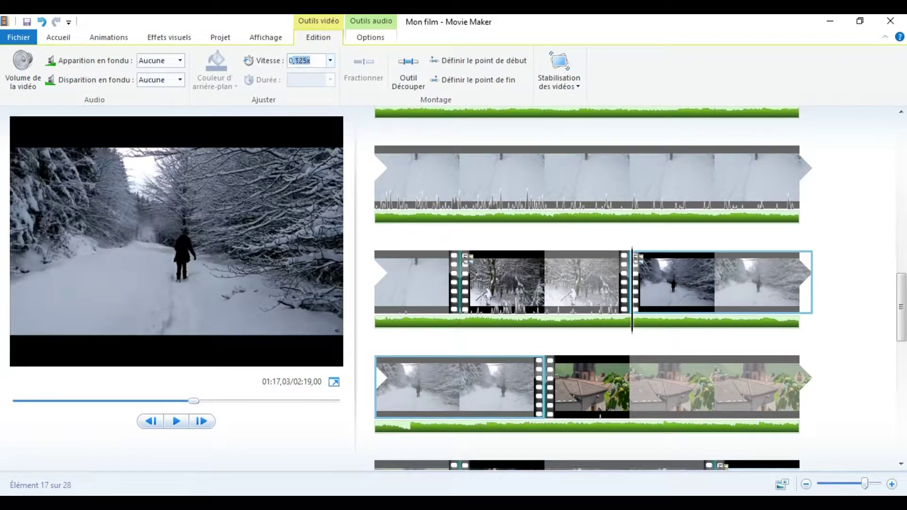
key(Return)
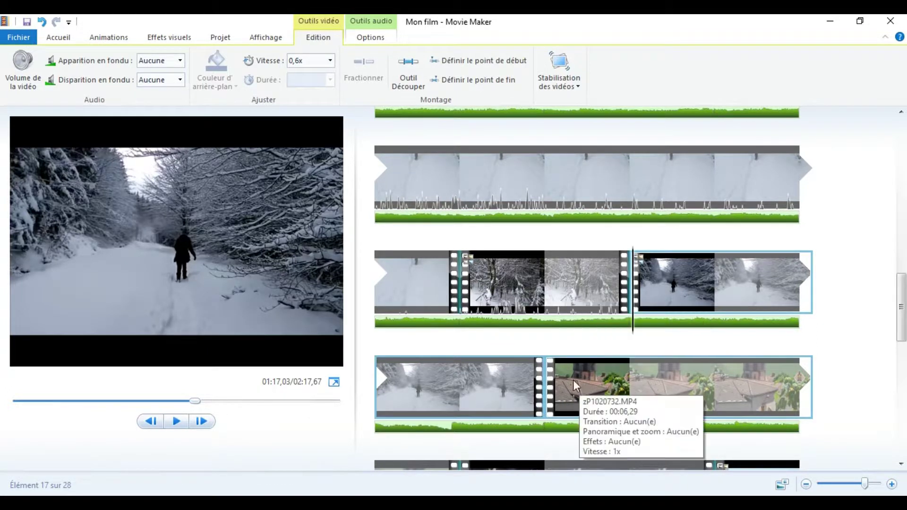
click(314, 61)
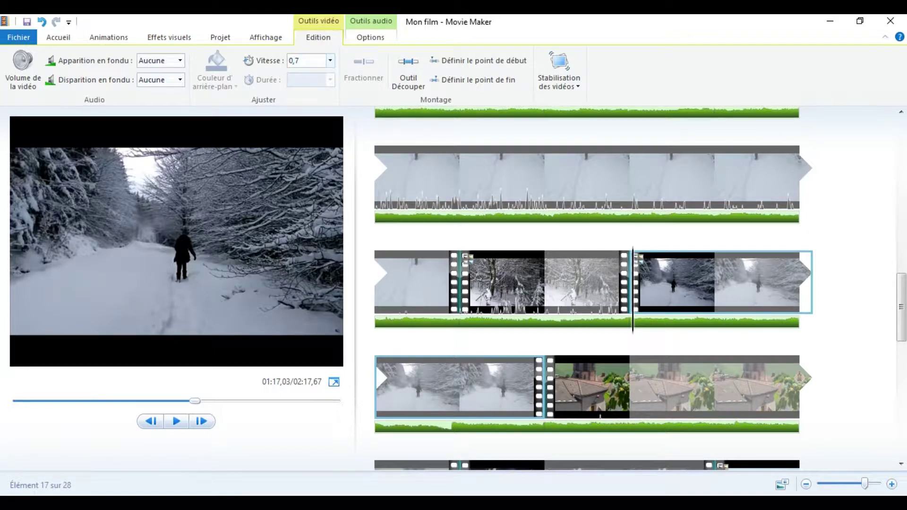
text(0,7)
key(Return)
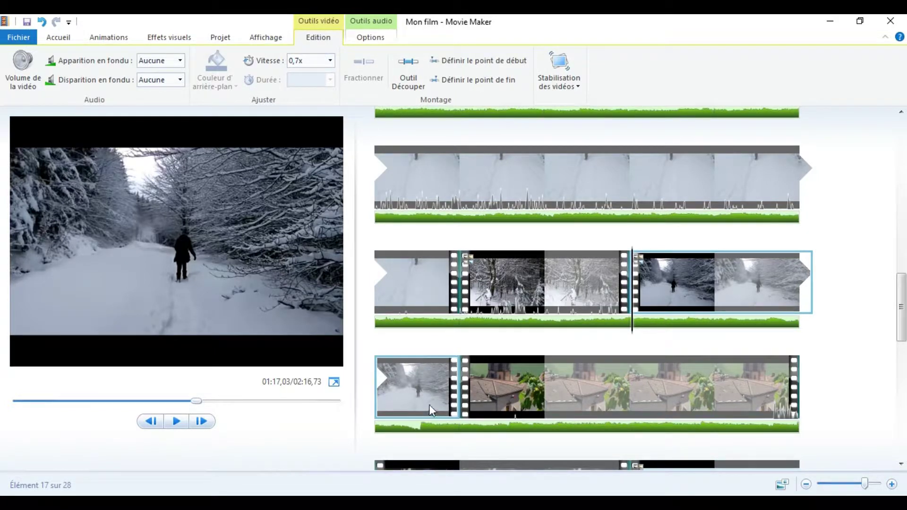
Check the playback speeds of the snowy forest, walking and snowy branches clips, and of the opening misty snow and stream clips
click(482, 295)
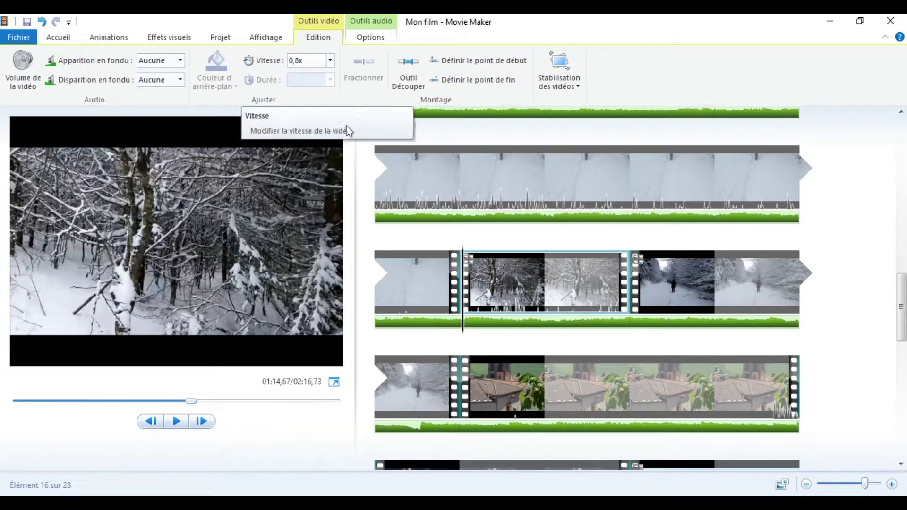
click(433, 279)
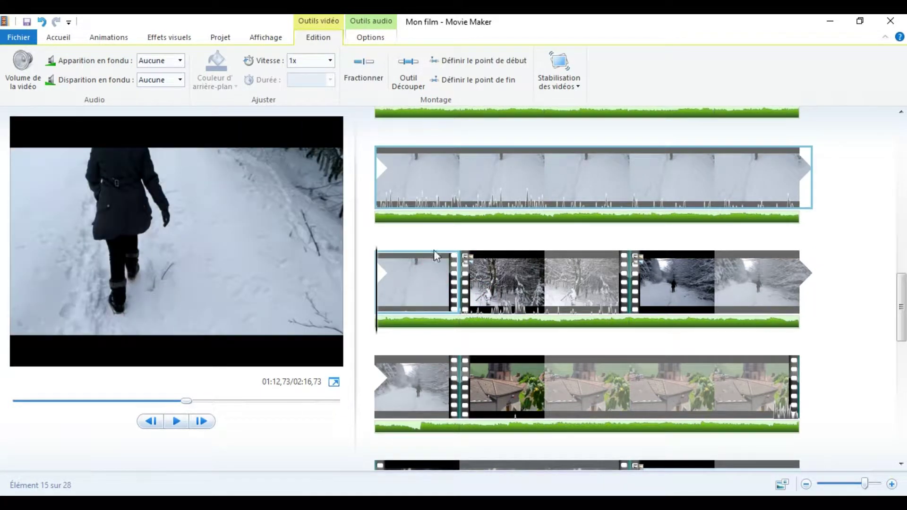
scroll(1, 326, up, 3)
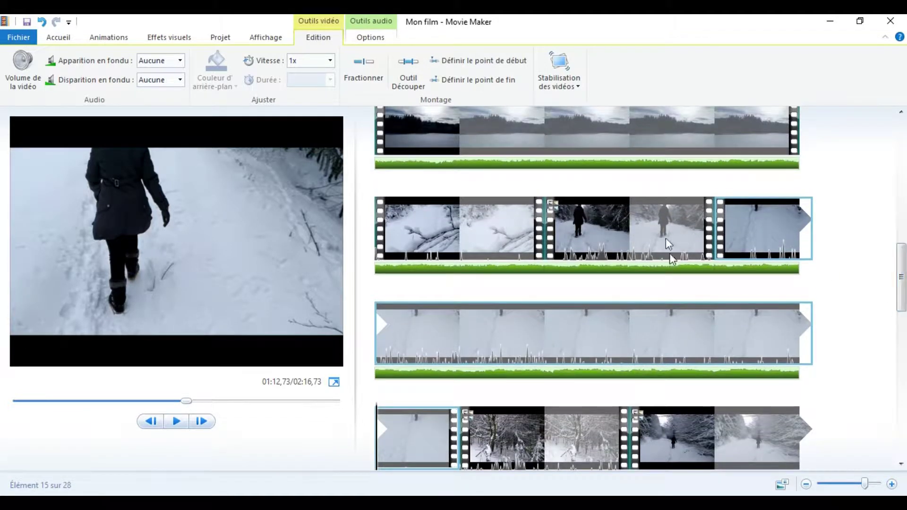
click(664, 235)
click(498, 244)
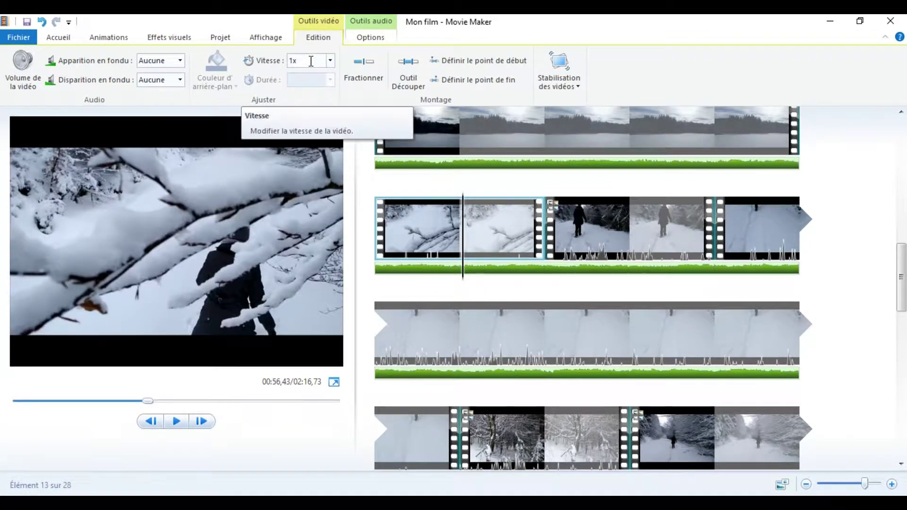
scroll(2, 293, up, 3)
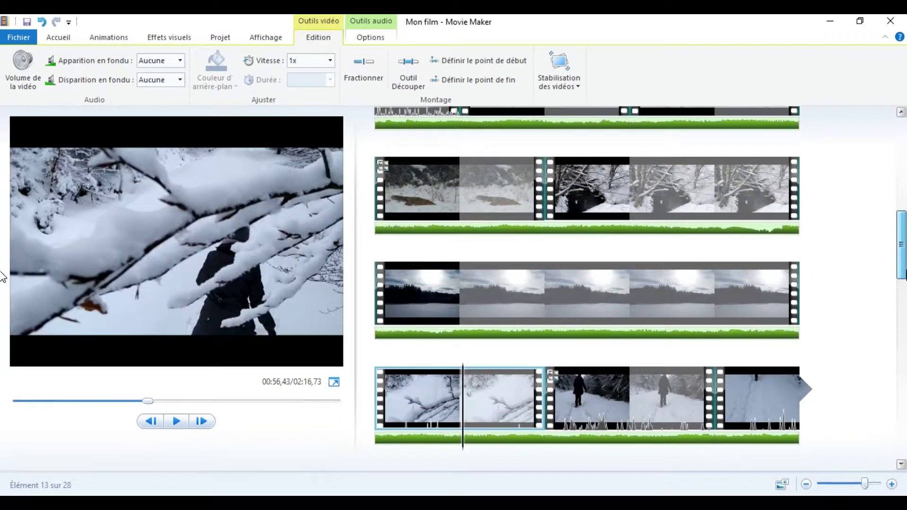
scroll(903, 244, up, 6)
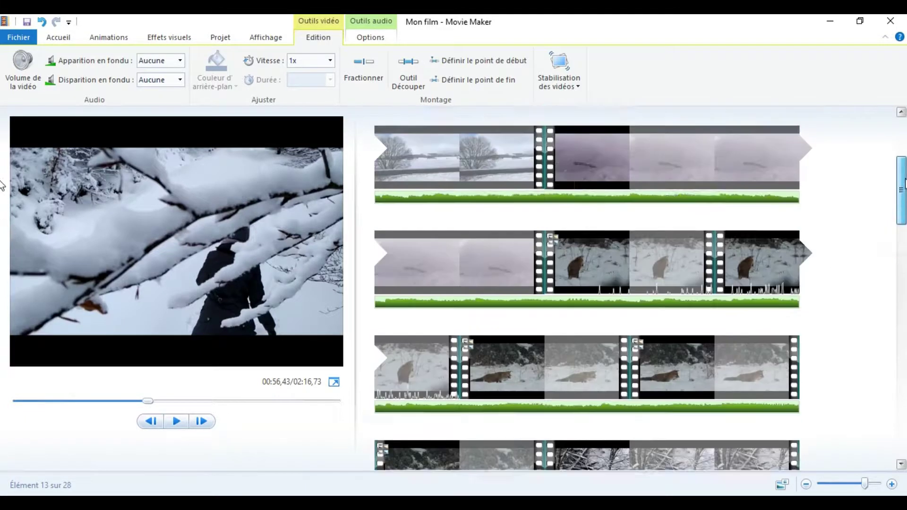
scroll(2, 156, up, 3)
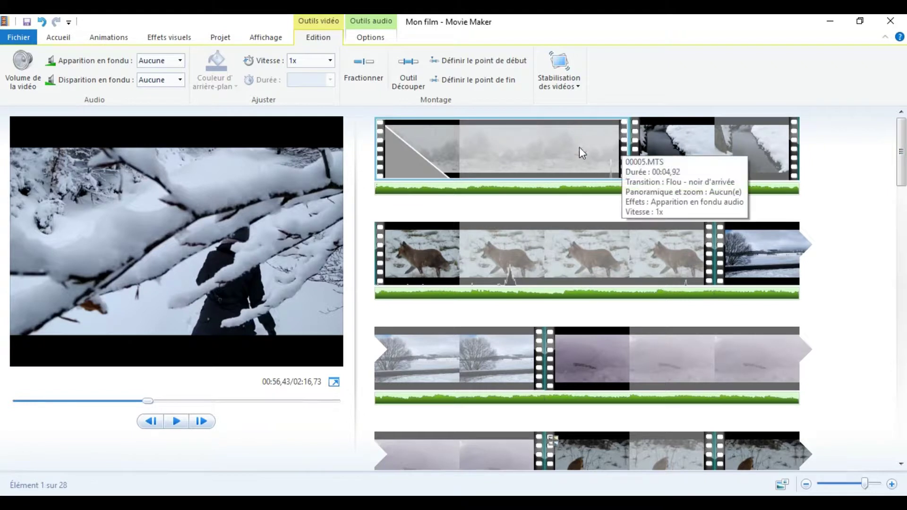
click(579, 147)
click(708, 157)
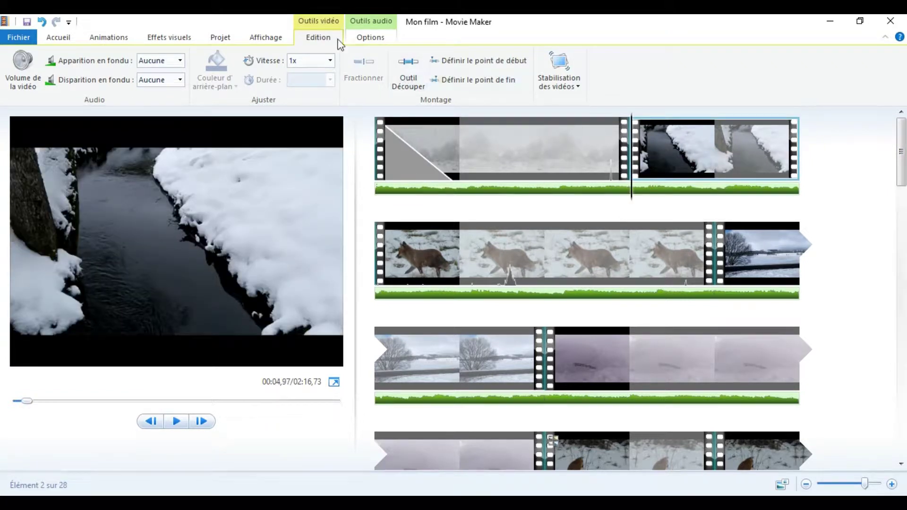
click(309, 62)
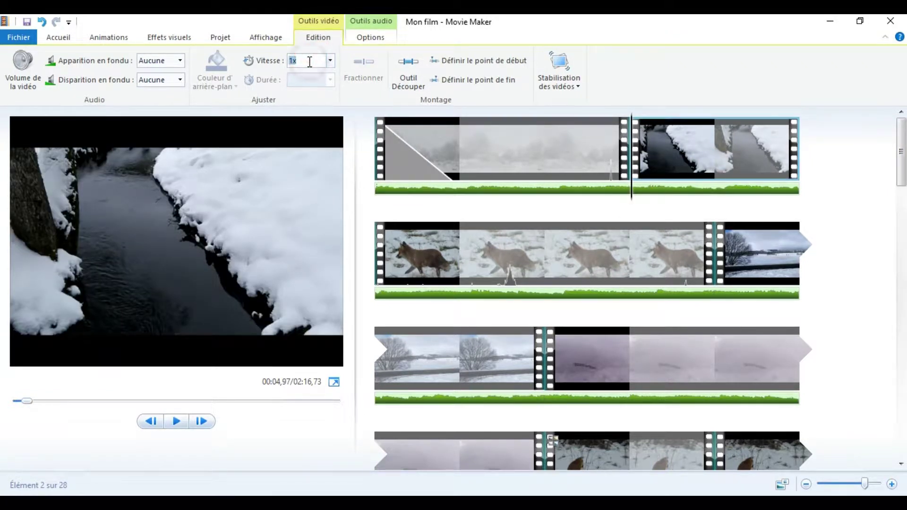
Apply the "Flou - noir d'arrivée" transition to the start of the church tower clip
drag(904, 142, 902, 318)
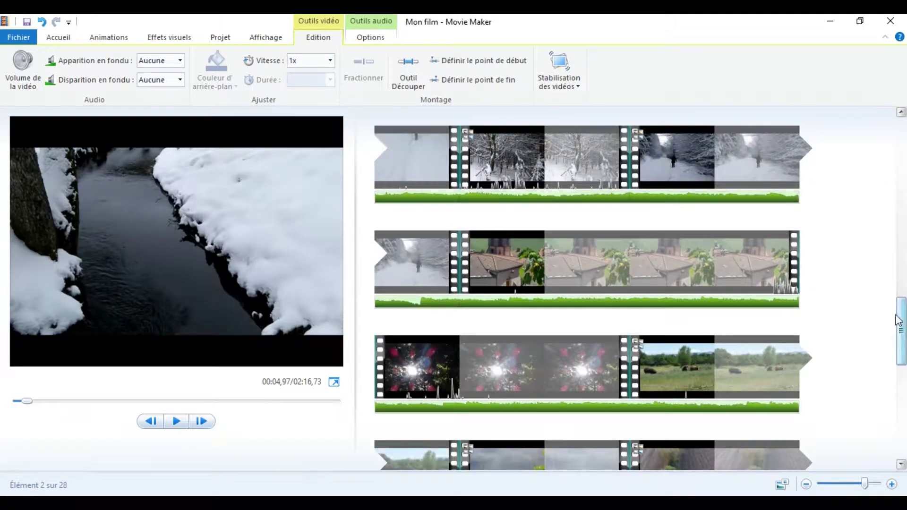
click(510, 246)
click(115, 37)
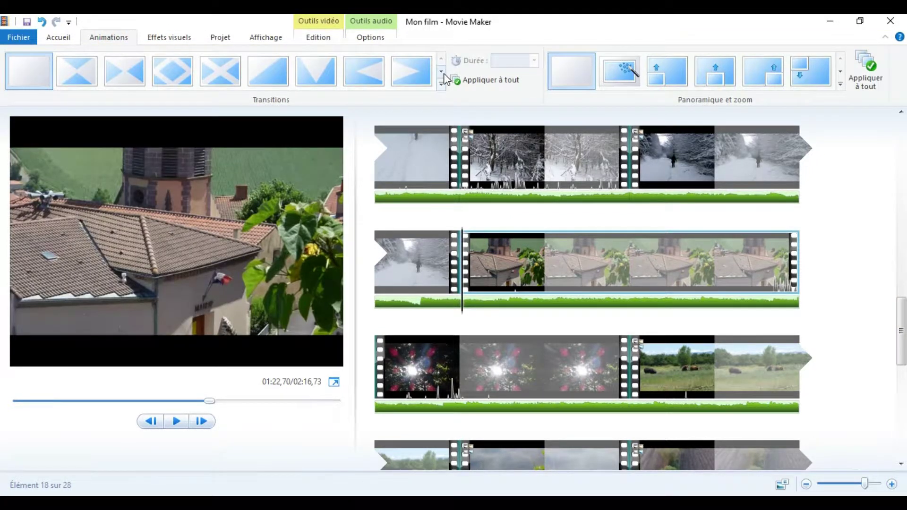
click(442, 73)
mouse_move(214, 76)
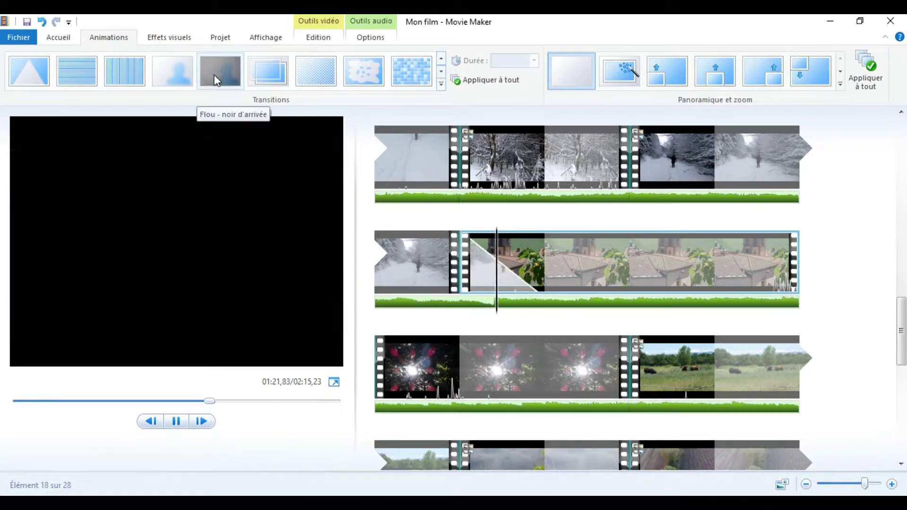
click(214, 75)
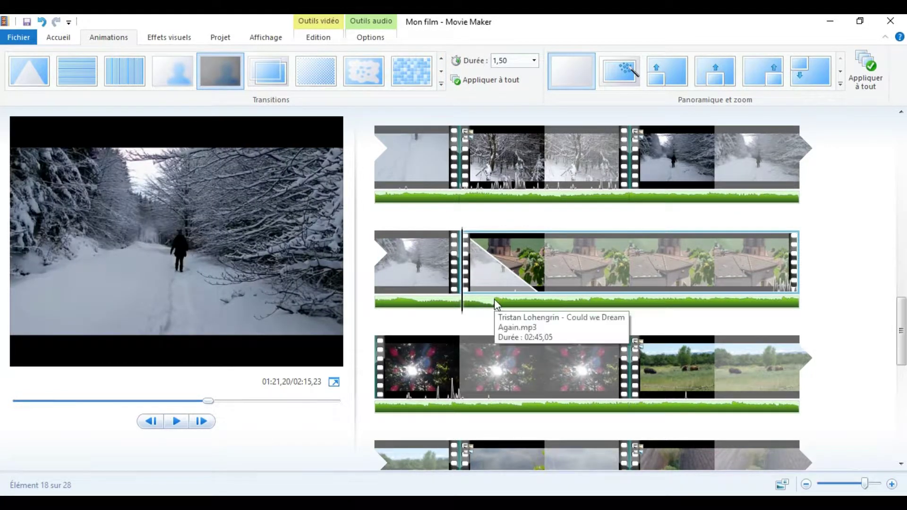
Try playback speeds of 0,8x, 0,6x and 0,65x on the forest walk clip before the church tower clip
click(437, 265)
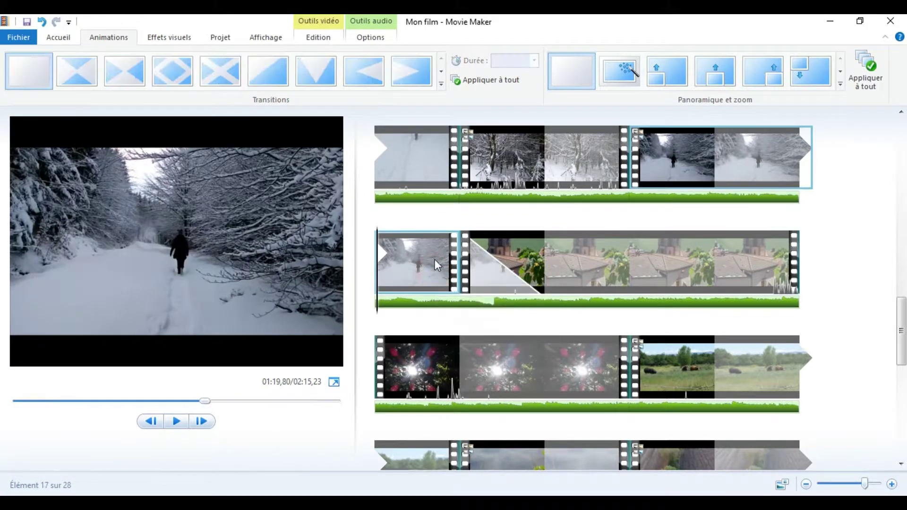
double_click(418, 275)
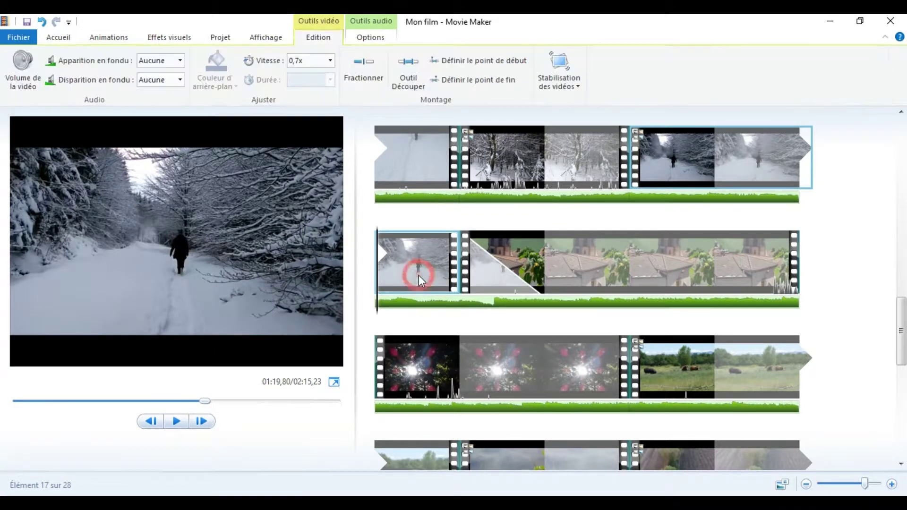
click(304, 64)
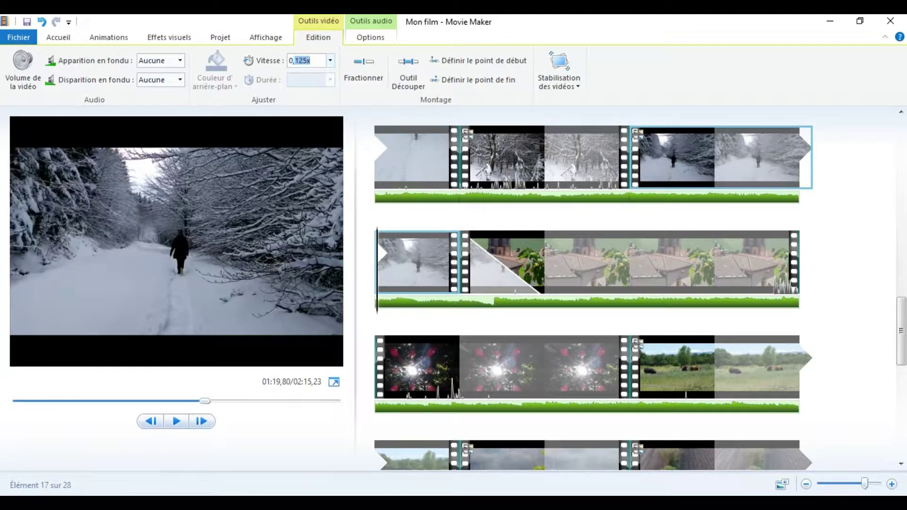
key(Return)
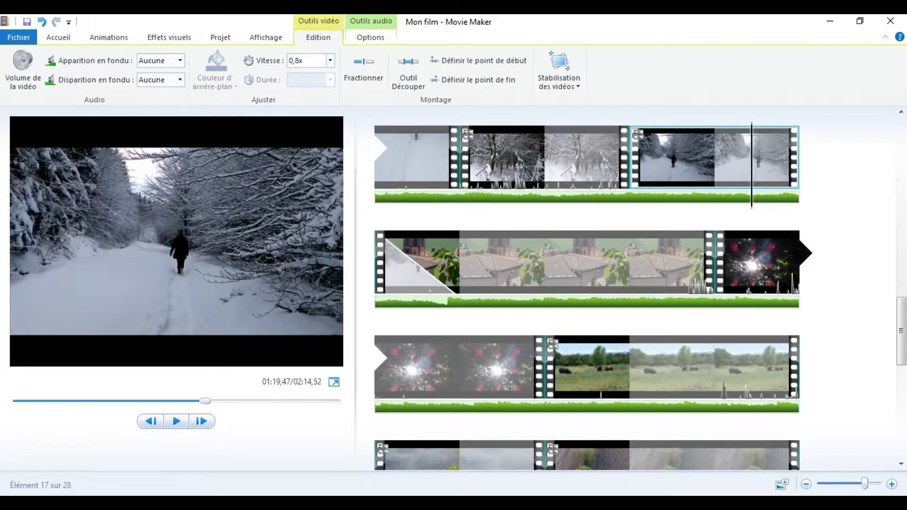
click(314, 63)
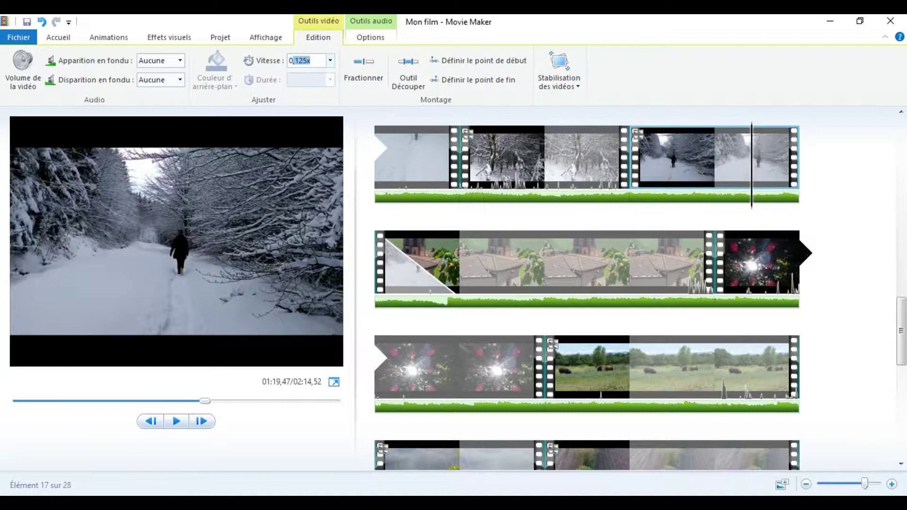
text(0,6)
key(Return)
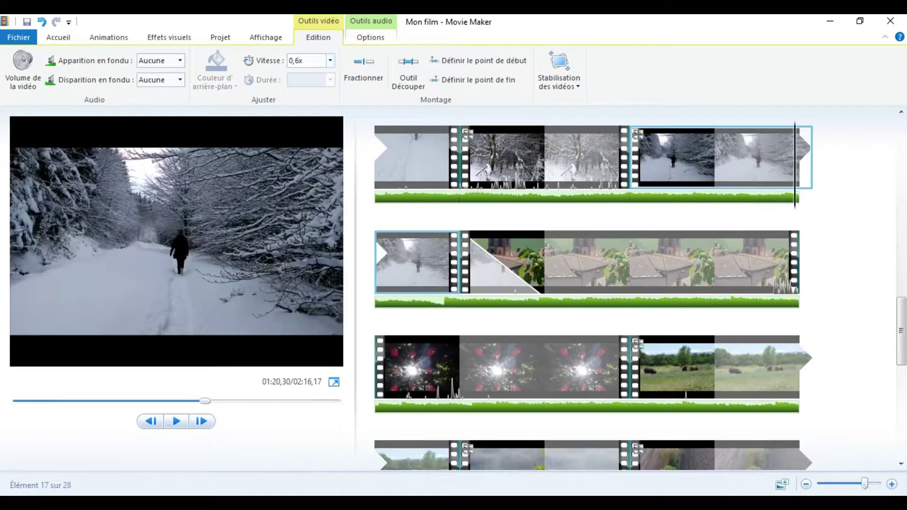
click(313, 64)
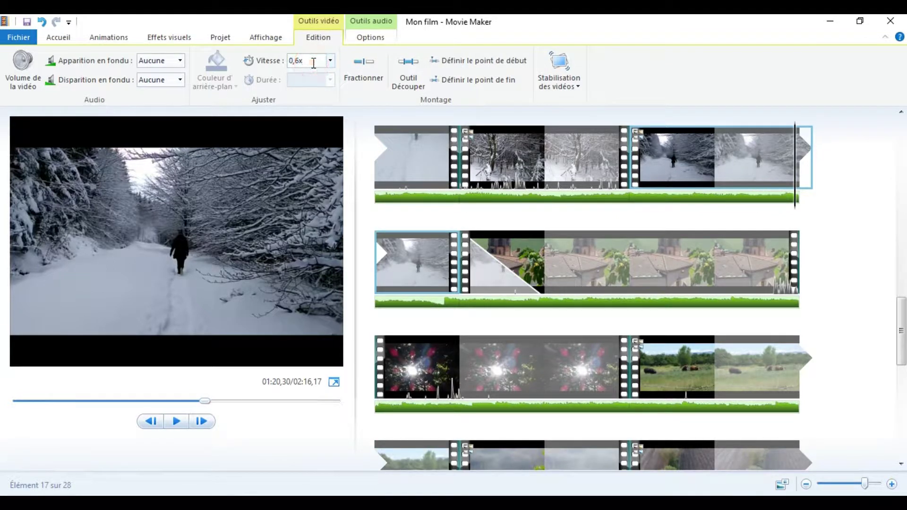
text(5)
key(Return)
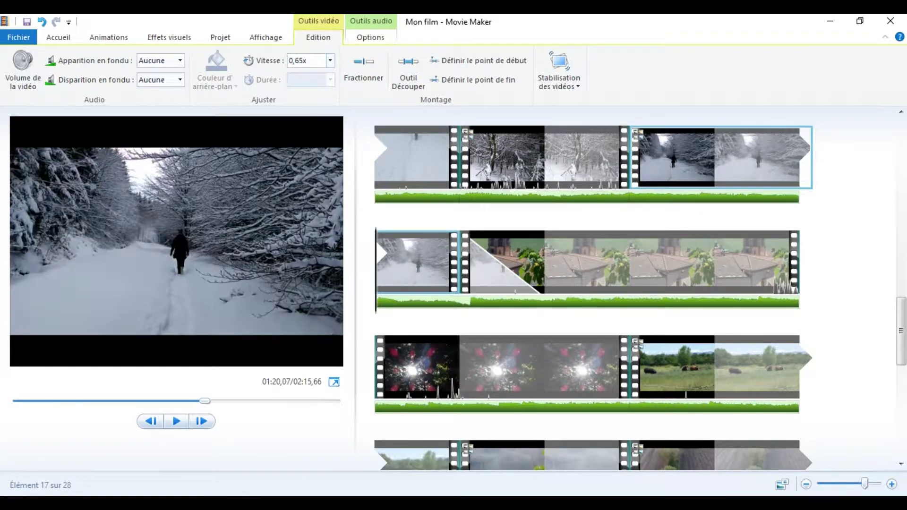
Play twice from the forest walk clip through the black blur transition to check the music change against the church tower image
click(402, 254)
click(177, 421)
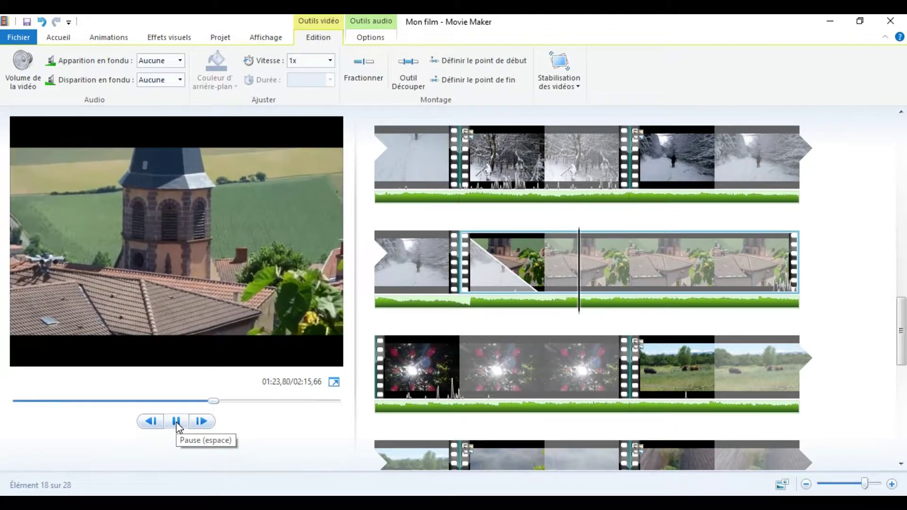
click(177, 423)
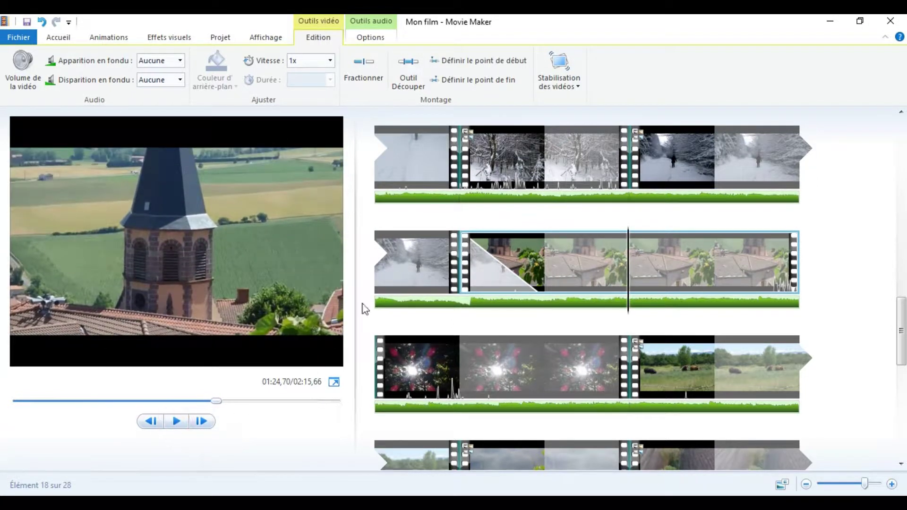
click(399, 270)
click(179, 423)
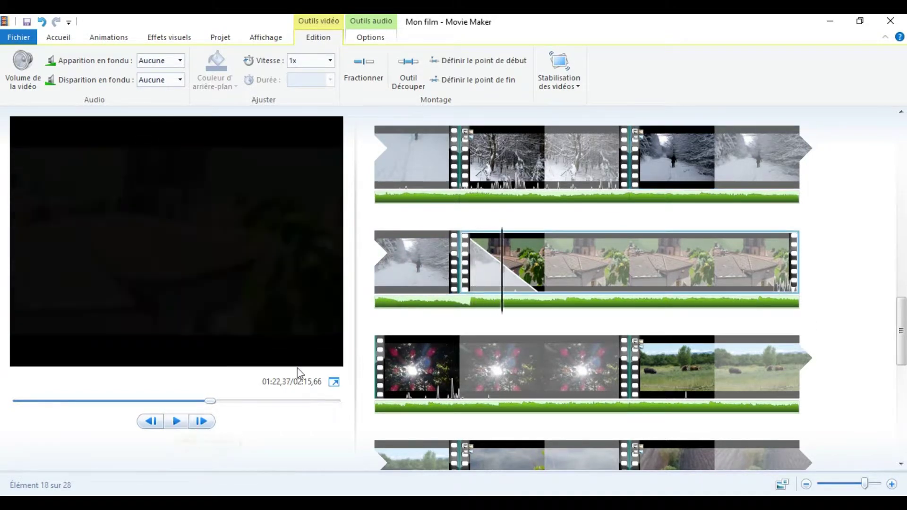
Set the forest walk clip's playback speed to 0,7x, after trying 0,60x
click(423, 271)
click(312, 61)
key(Up)
text(0,60)
key(Return)
key(Up)
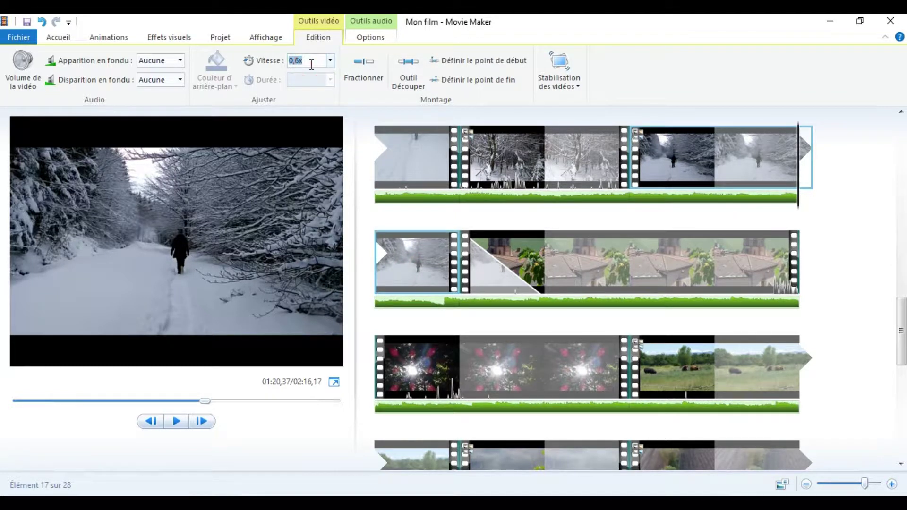
key(Return)
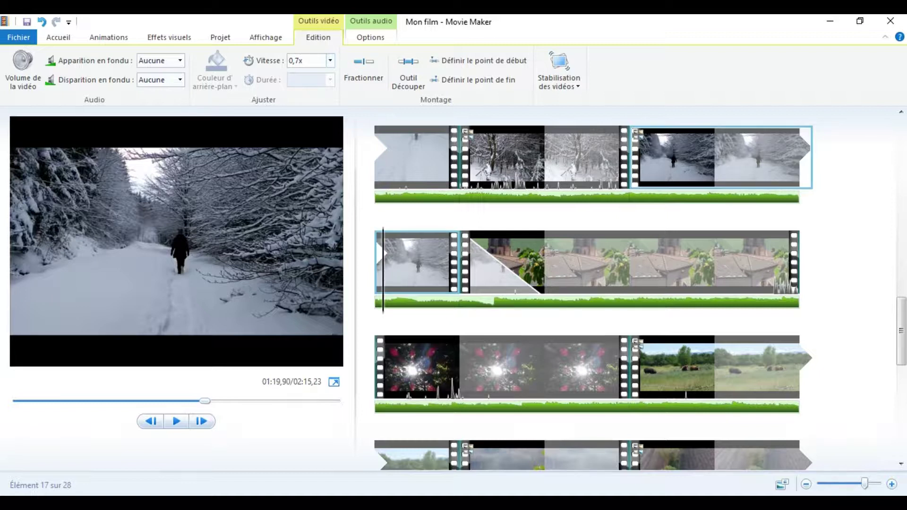
Play from the forest walk clip through the church tower and sunburst clips to the cattle meadow clip to check the flow
click(178, 423)
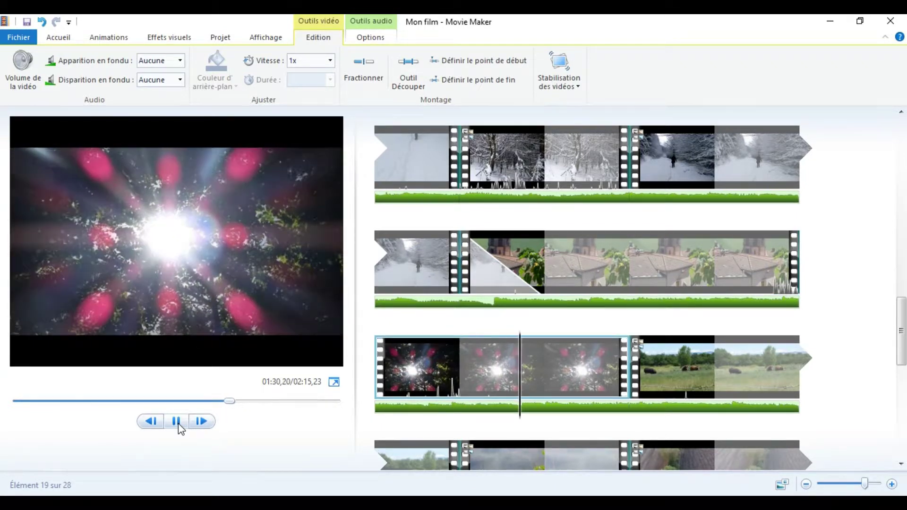
click(178, 421)
drag(903, 355, 903, 165)
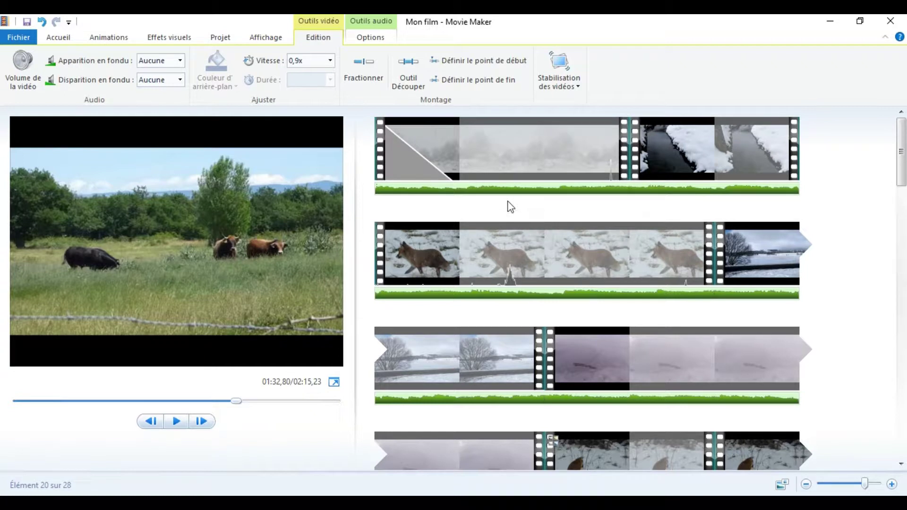
drag(901, 131, 899, 305)
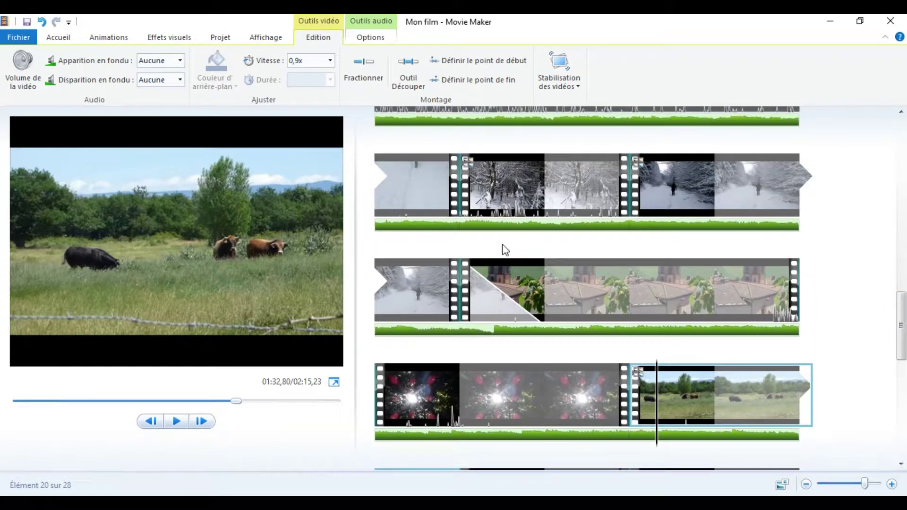
Try to insert the "cloche église" file from the Préparation Windows Movie Maker folder into the music track at the start of the church tower clip
click(497, 293)
click(310, 503)
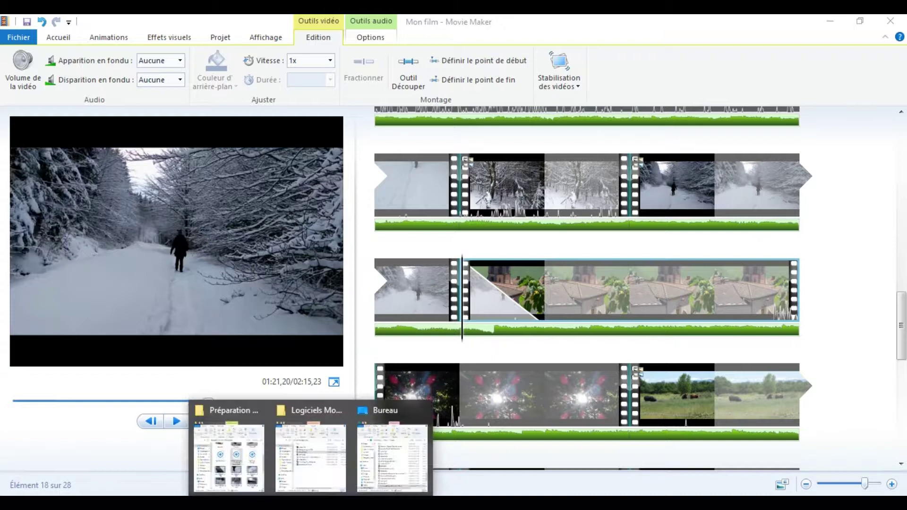
click(252, 459)
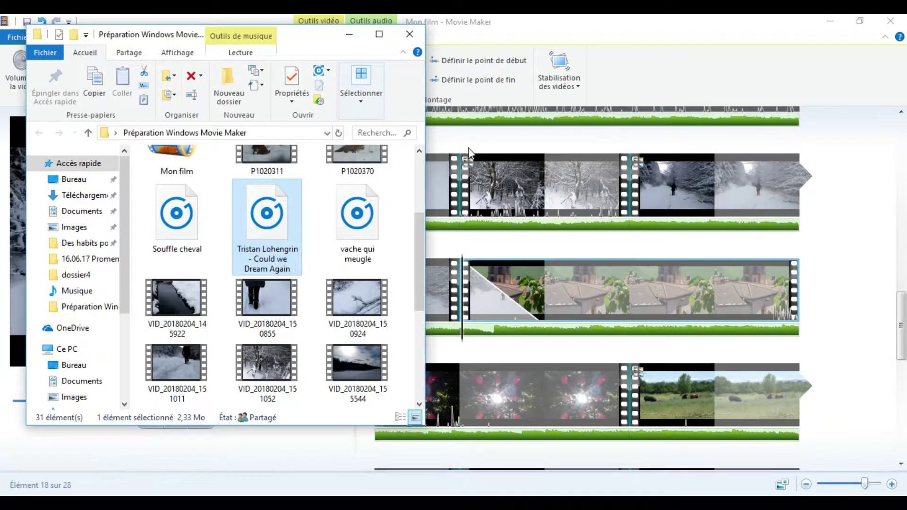
drag(418, 255, 418, 188)
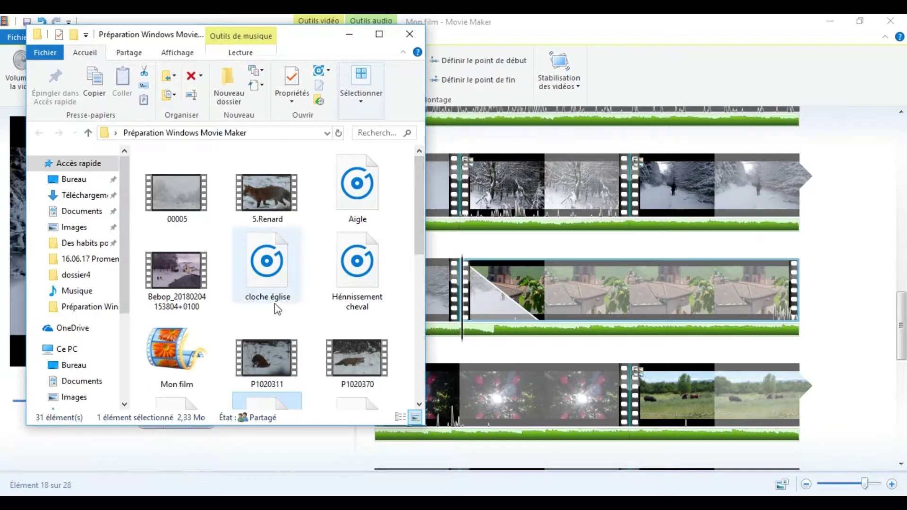
drag(273, 276, 471, 352)
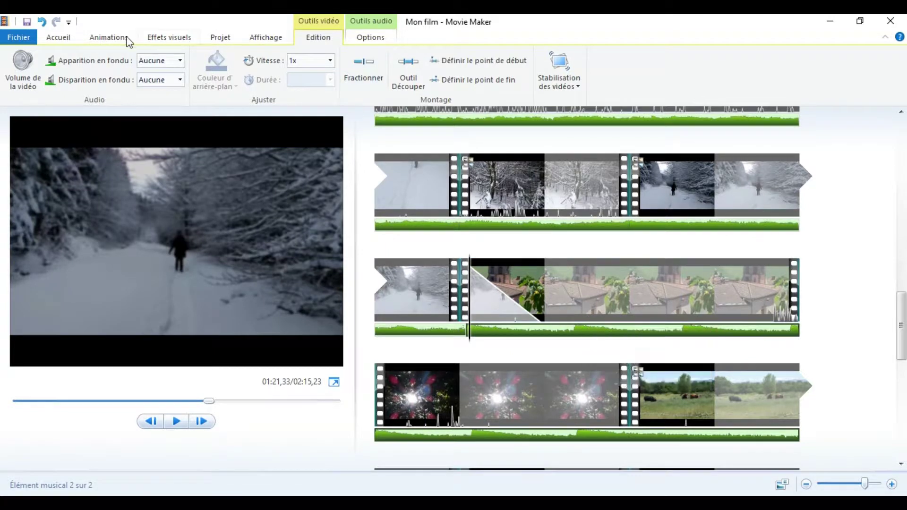
Play the church tower clip with the bell file in the music track and undo that insertion
click(177, 422)
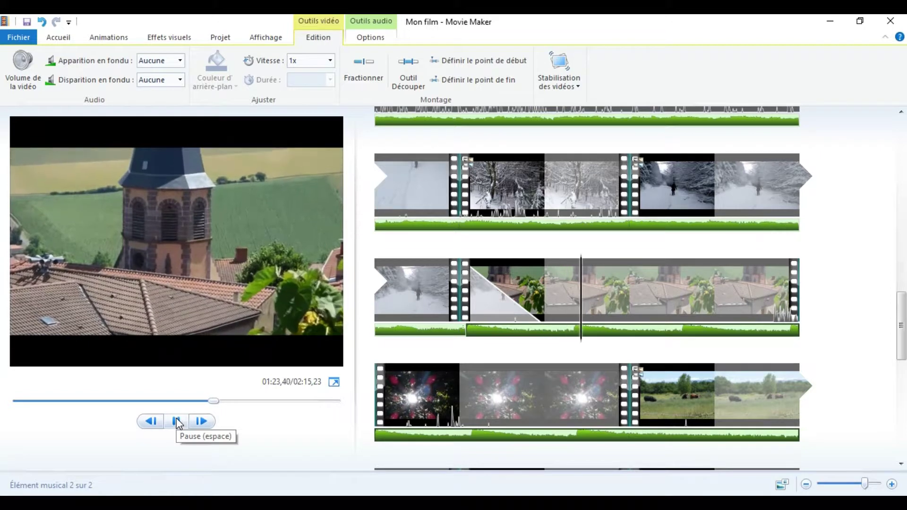
click(177, 422)
click(563, 333)
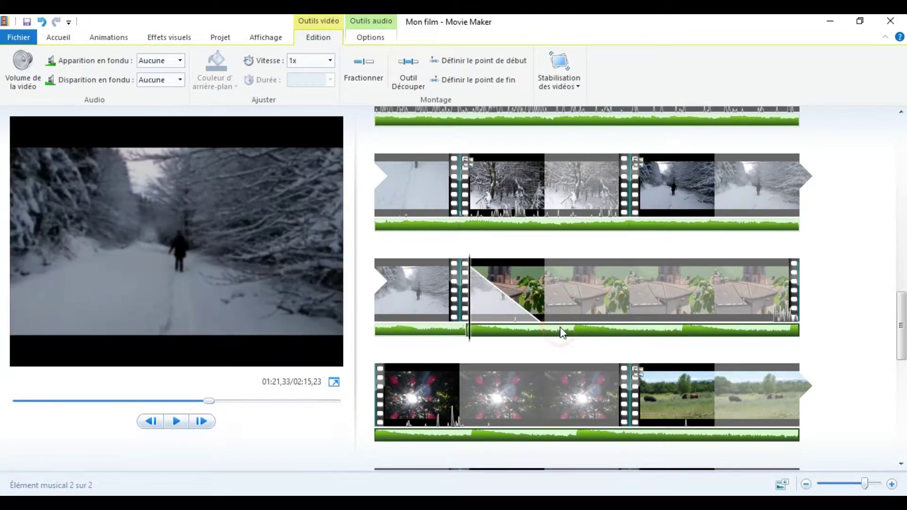
click(562, 330)
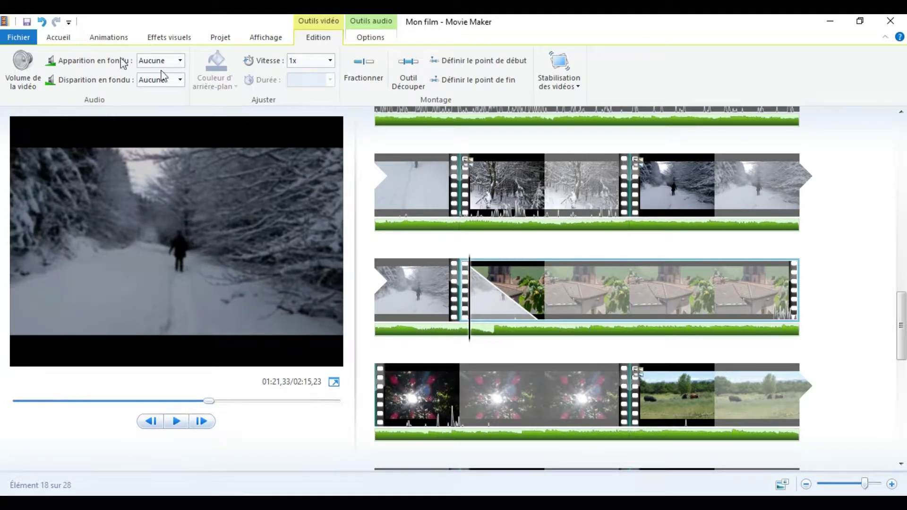
Add the "cloche église" sound file as a narration track at the start of the church tower clip
click(65, 38)
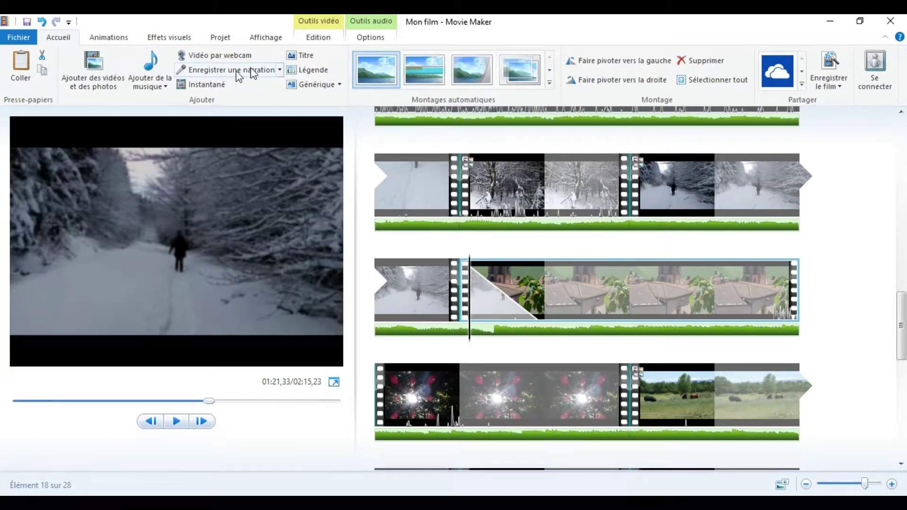
click(208, 66)
click(257, 98)
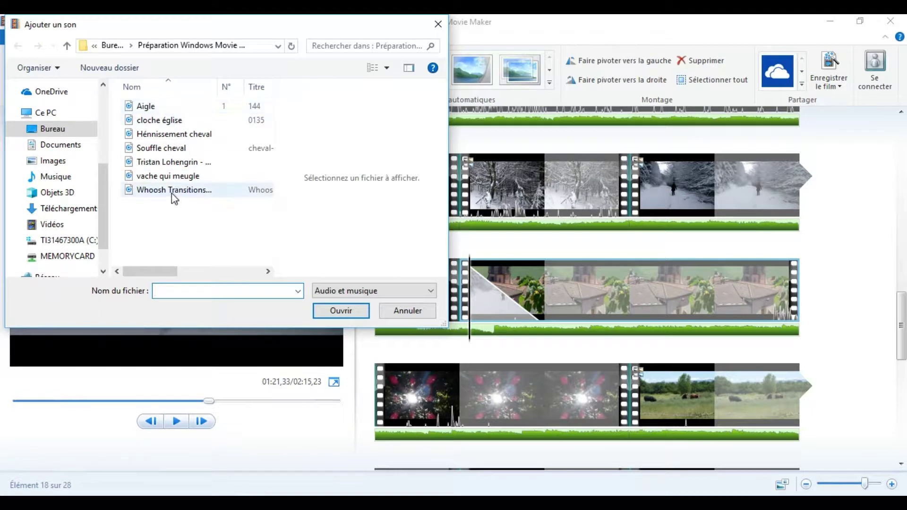
click(170, 121)
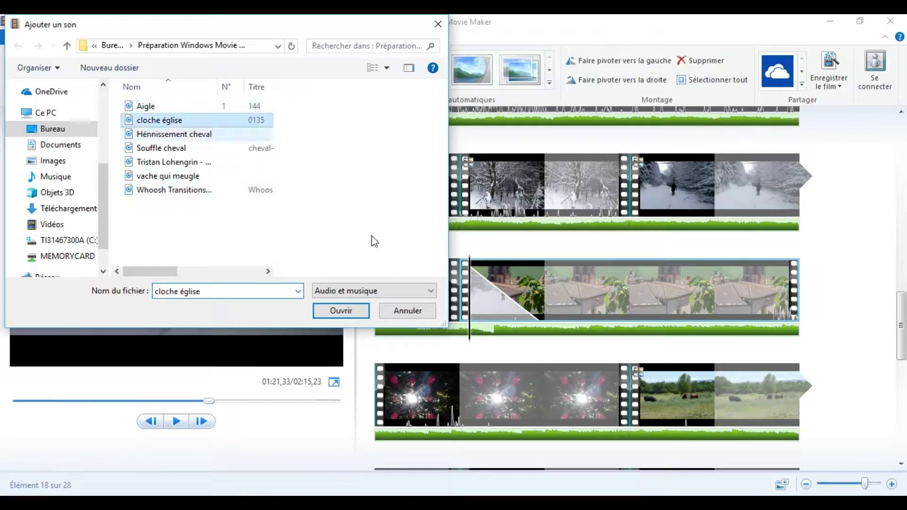
click(333, 313)
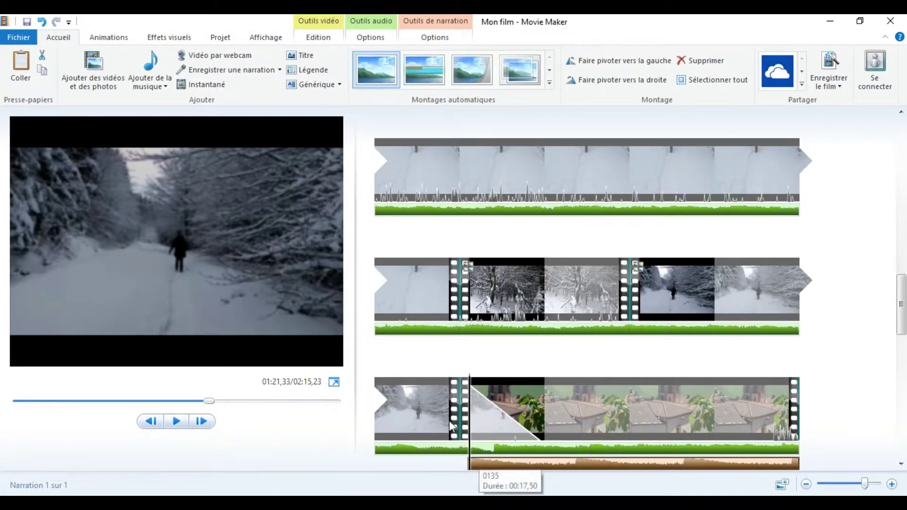
Play from the forest walk clip to hear the bells, and move the bell narration's start to about 01:21,90, inside the black blur transition
click(415, 409)
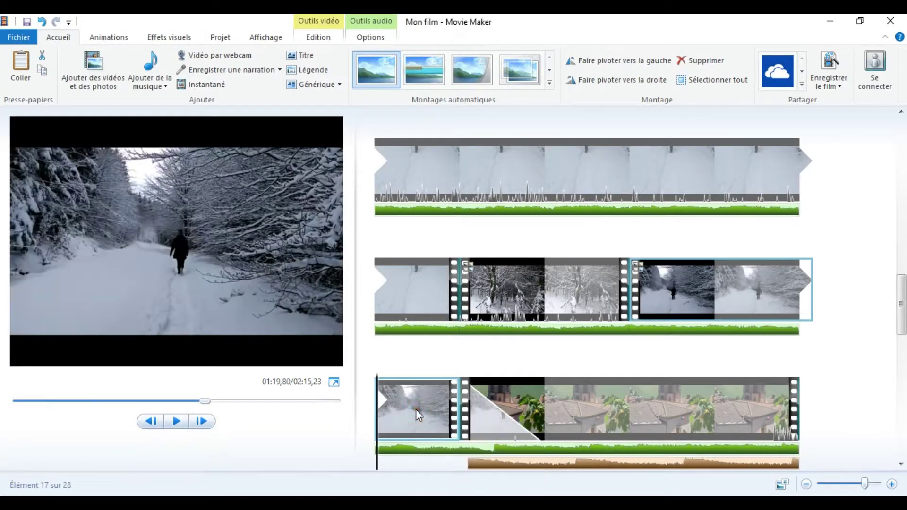
click(176, 421)
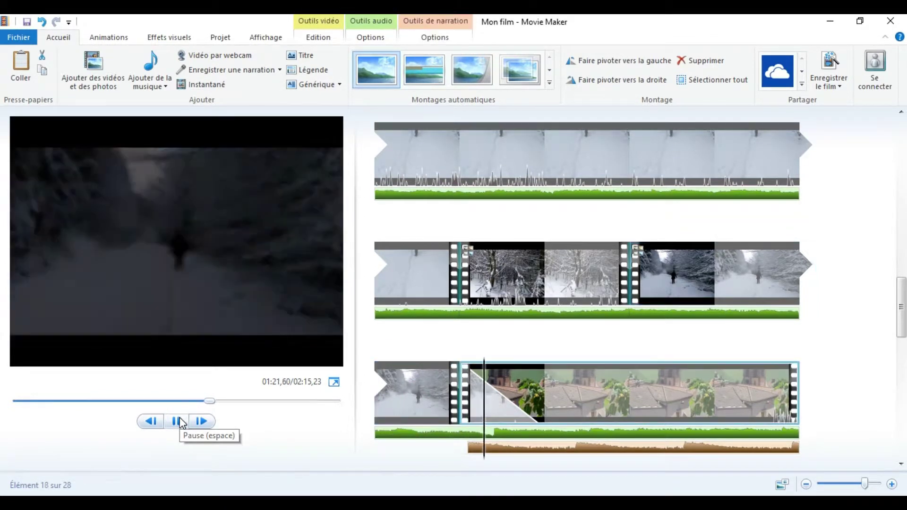
click(177, 421)
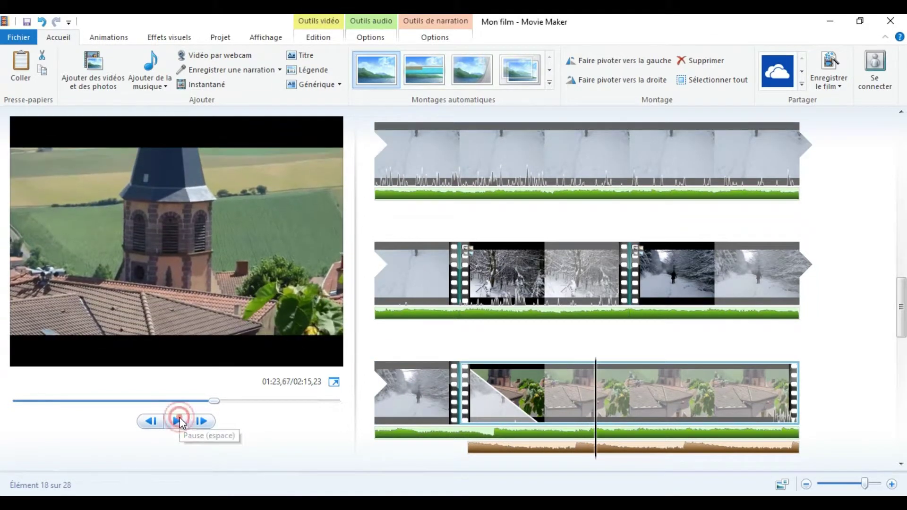
drag(475, 453, 500, 453)
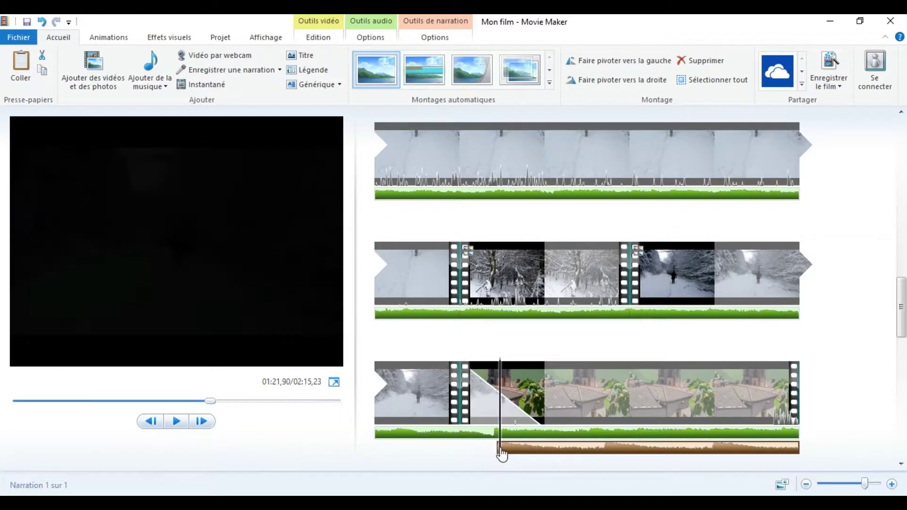
Play from the forest walk clip to hear the bells' entry, and move the bell narration's start to about 01:22,00
click(399, 398)
click(184, 421)
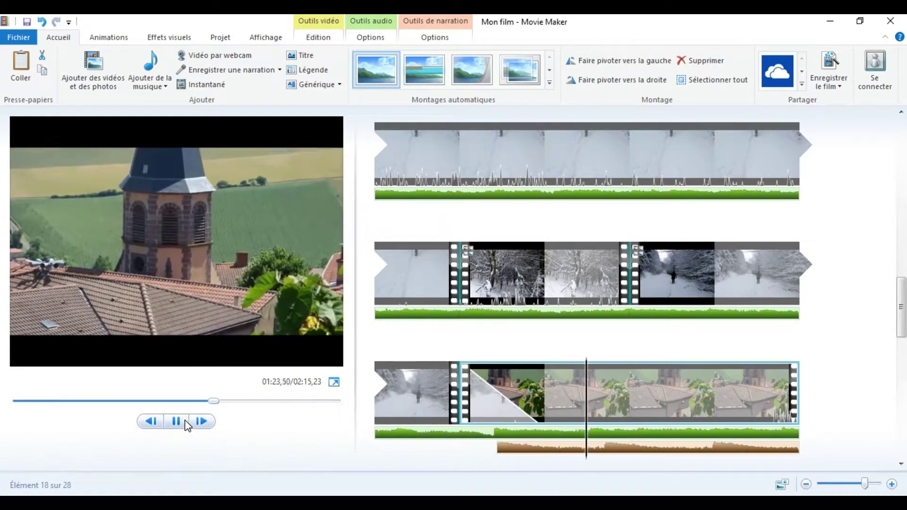
click(170, 425)
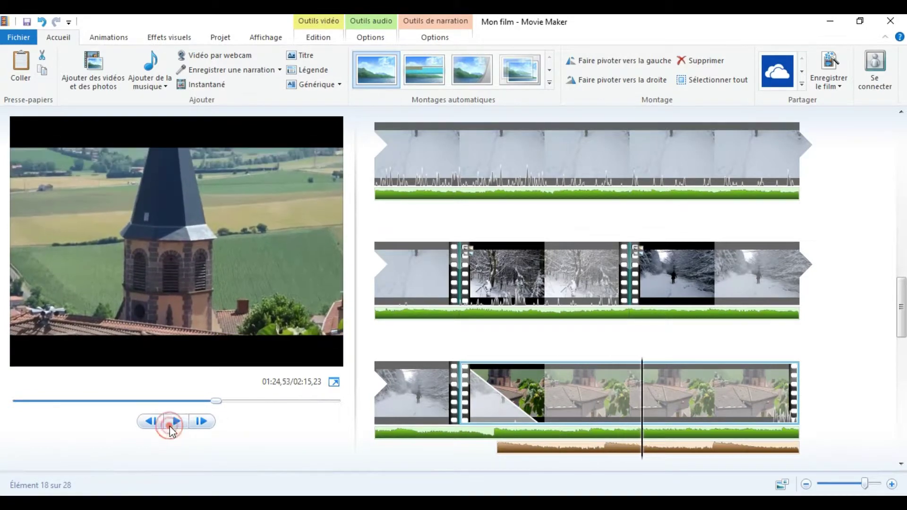
click(504, 448)
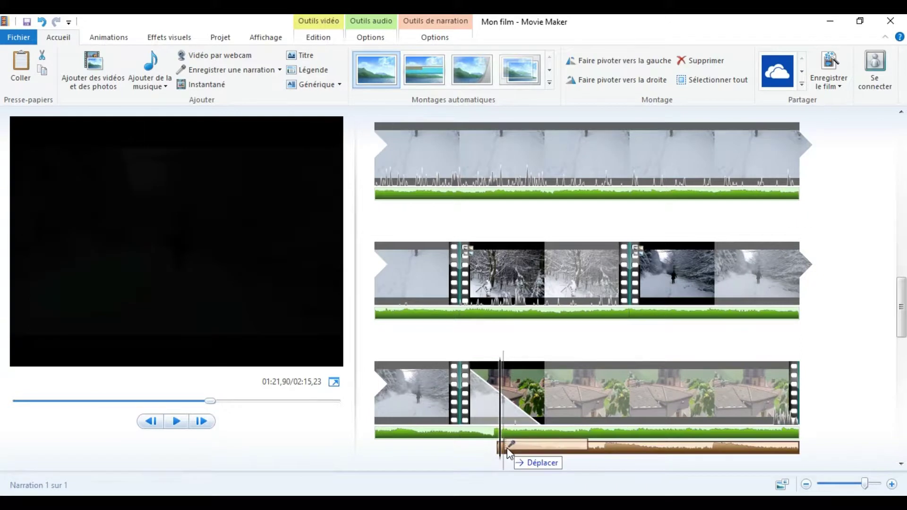
drag(508, 453, 509, 455)
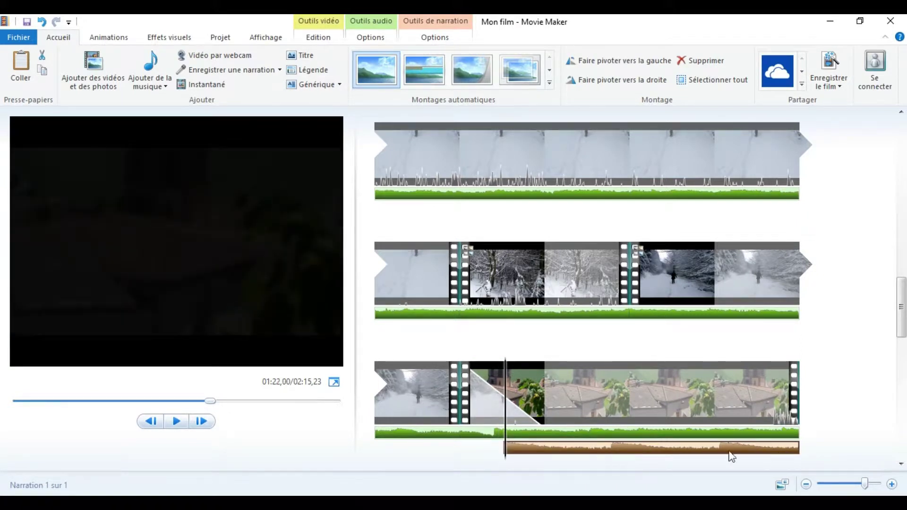
Select the bell narration, the background music and the church tower clip in turn to examine the separate tracks
double_click(689, 450)
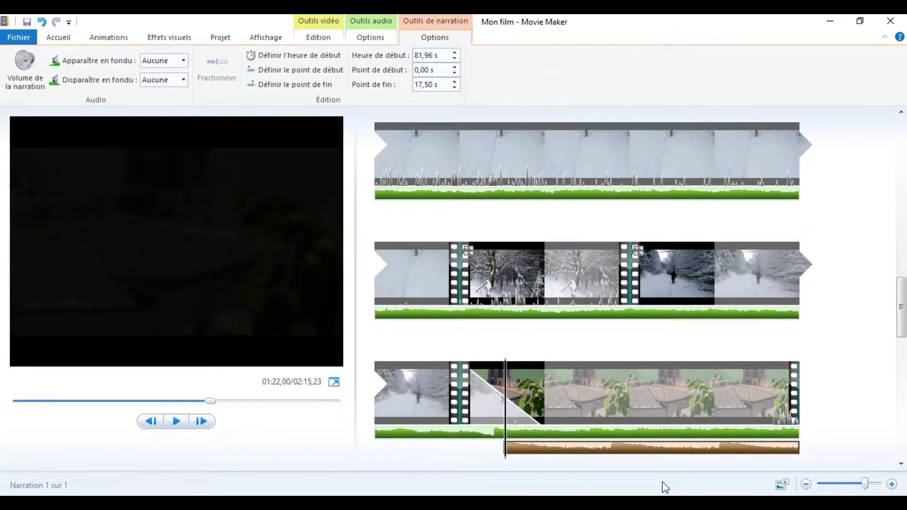
click(609, 428)
click(609, 444)
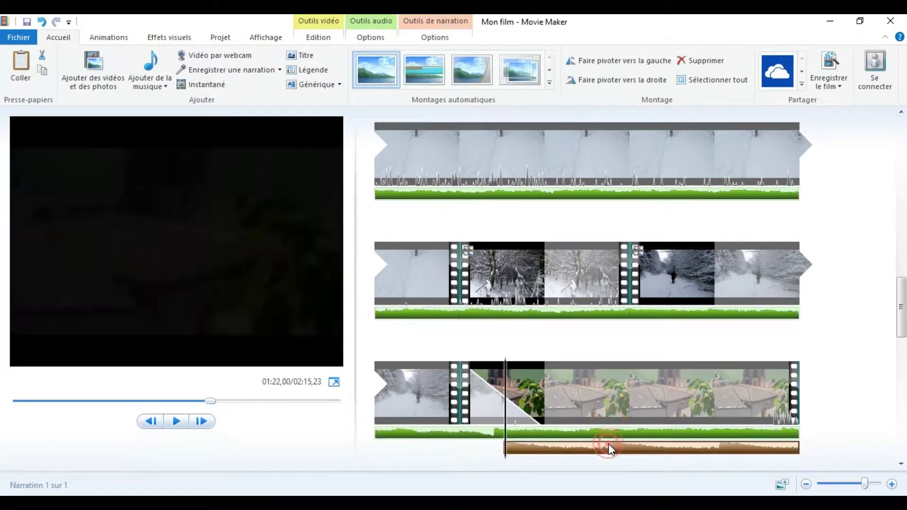
click(609, 430)
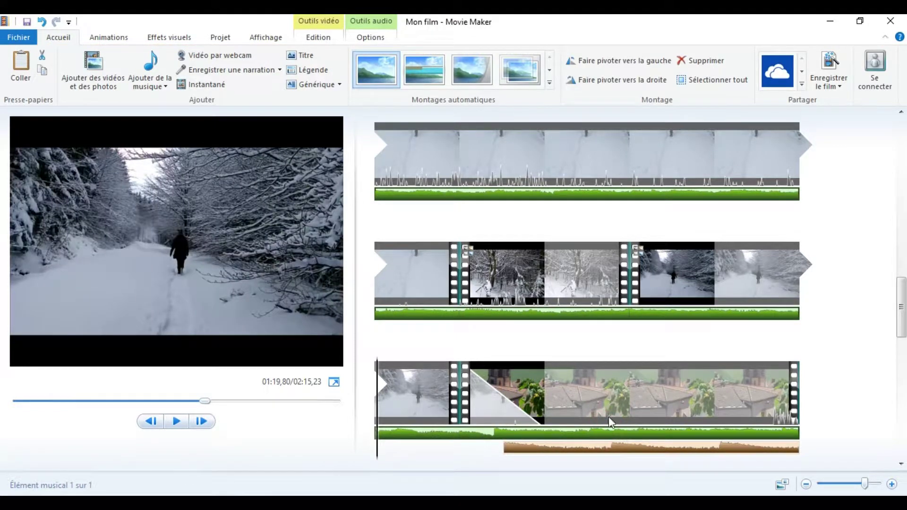
click(609, 407)
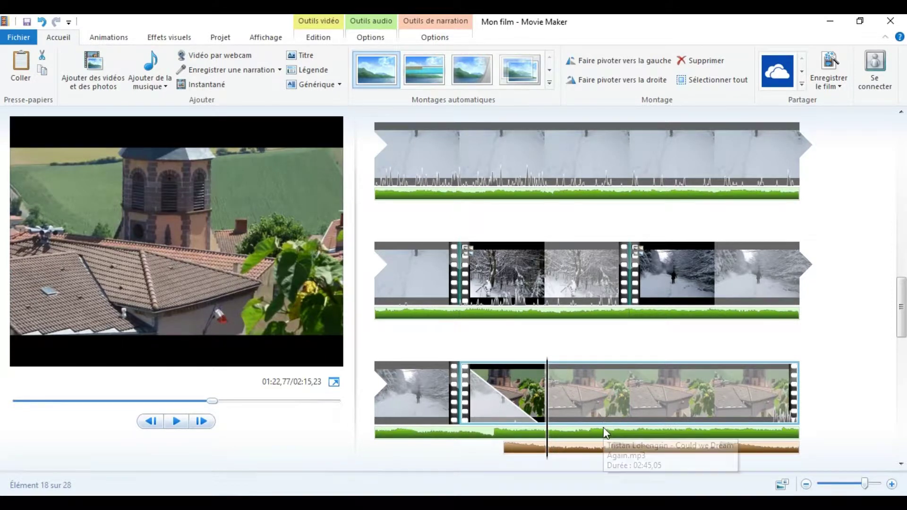
click(606, 431)
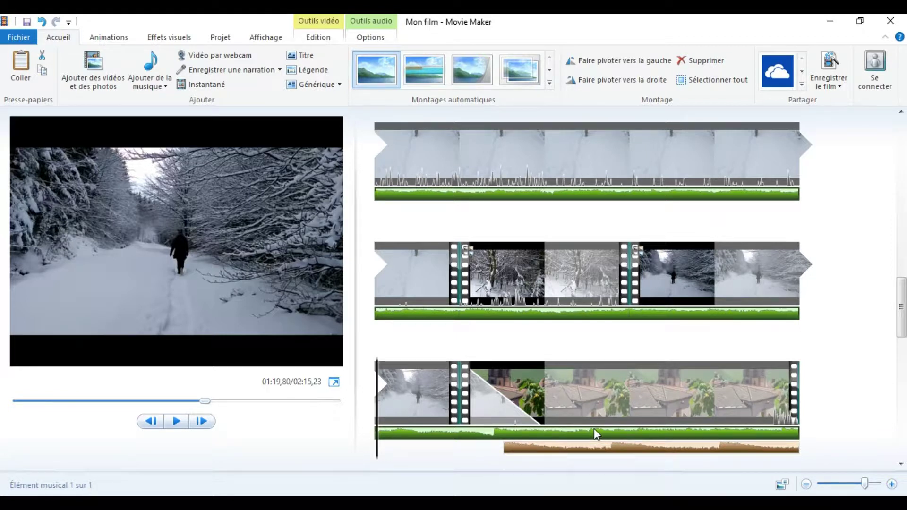
click(594, 448)
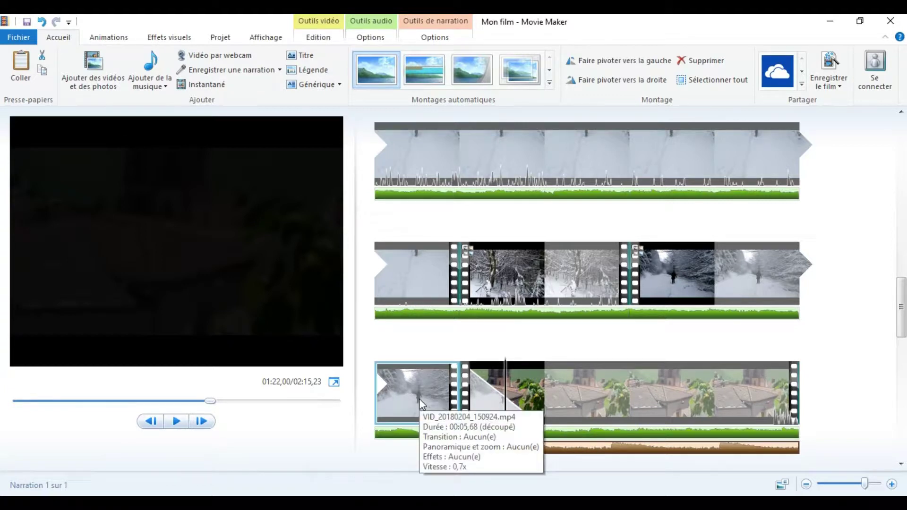
Open the bell narration's volume control and play from the forest walk clip into the sunlit trees clip to examine the sound
click(561, 447)
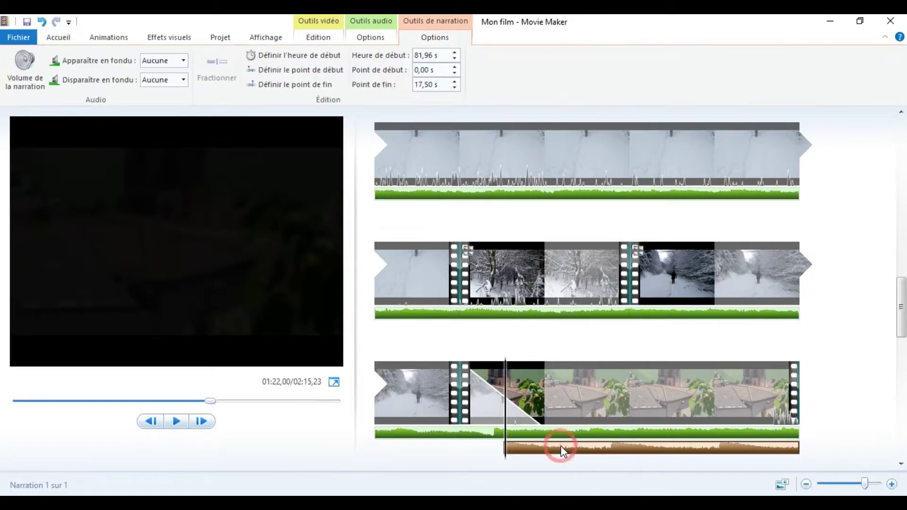
click(31, 86)
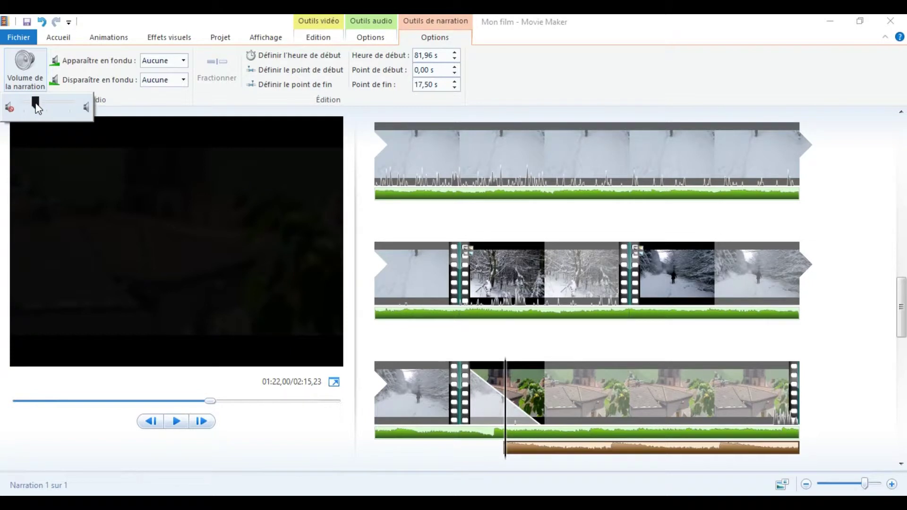
click(399, 396)
click(177, 421)
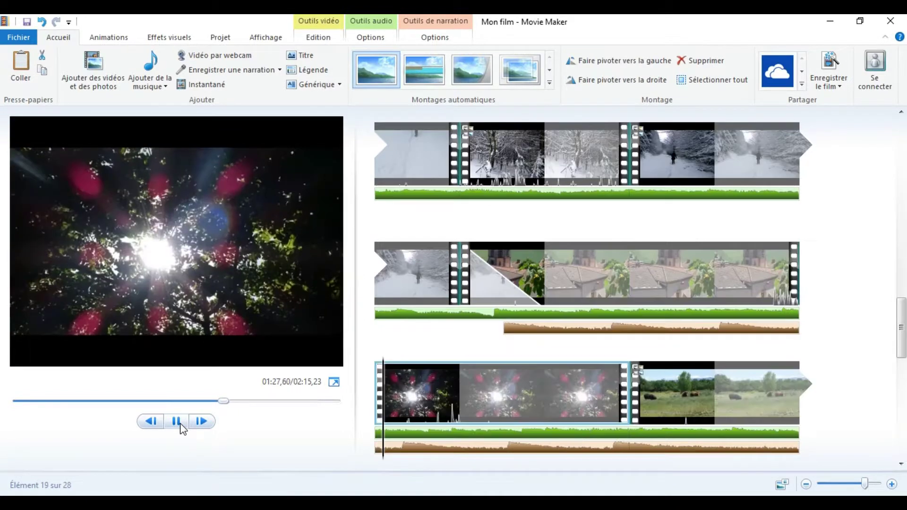
click(179, 422)
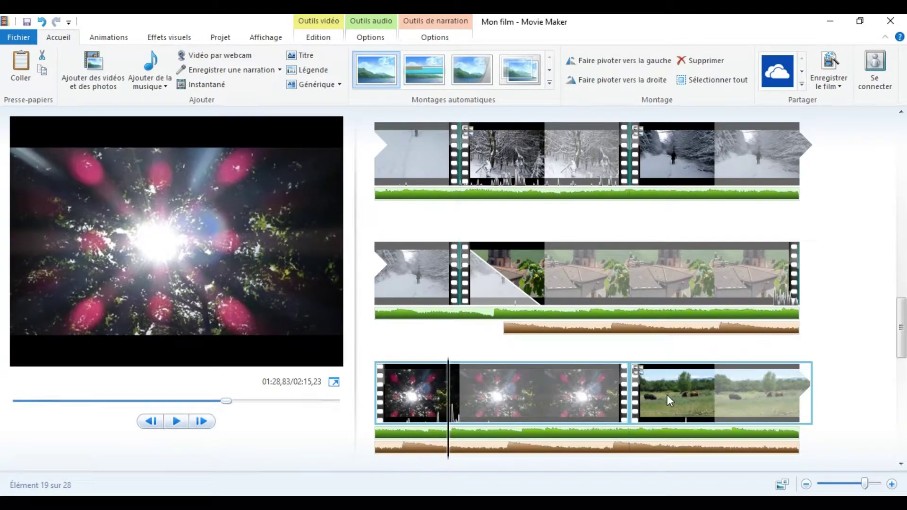
Set the bell narration's end point to 5 s
click(596, 330)
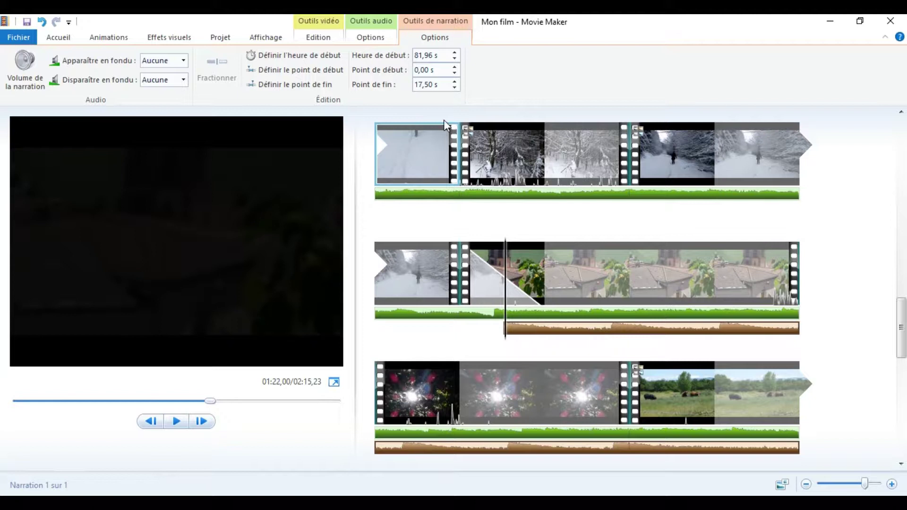
click(443, 86)
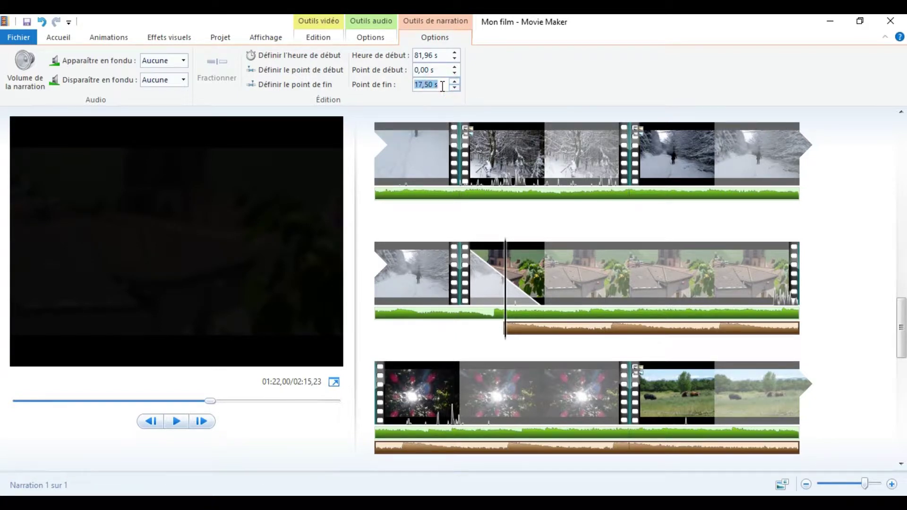
click(570, 329)
click(451, 89)
text(5)
key(Return)
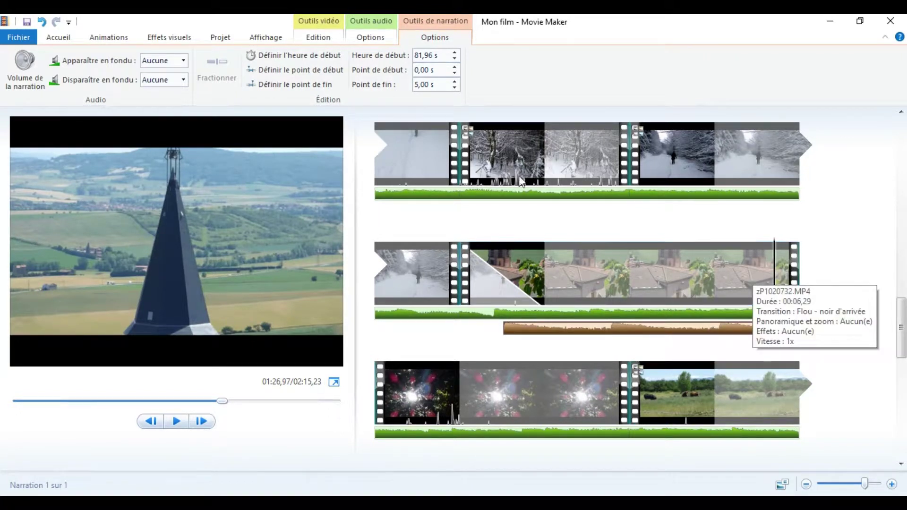
Try end points of 6,29 s and 6 s for the bell narration
click(439, 83)
text(6,29)
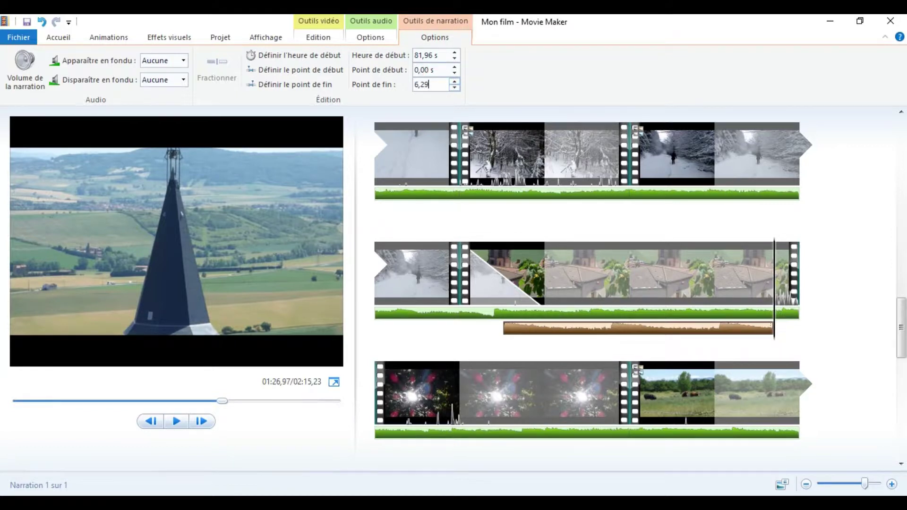
key(Return)
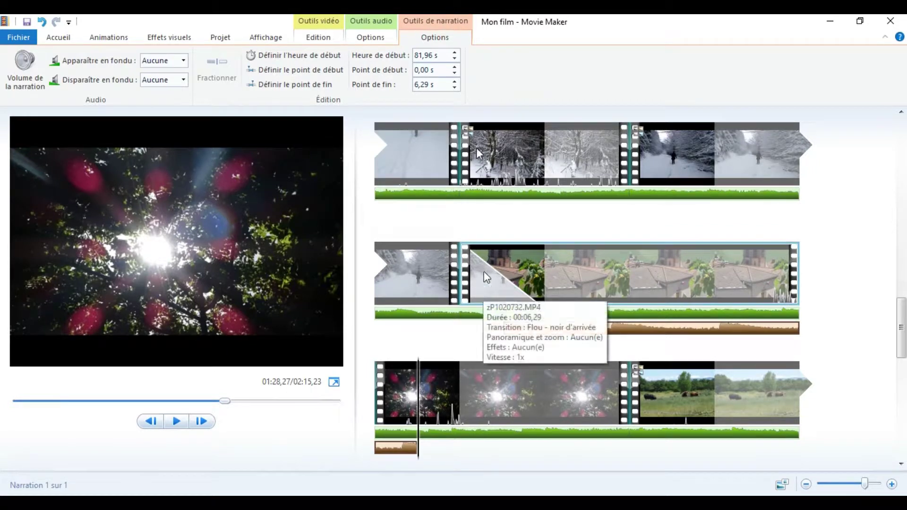
text(6)
key(Return)
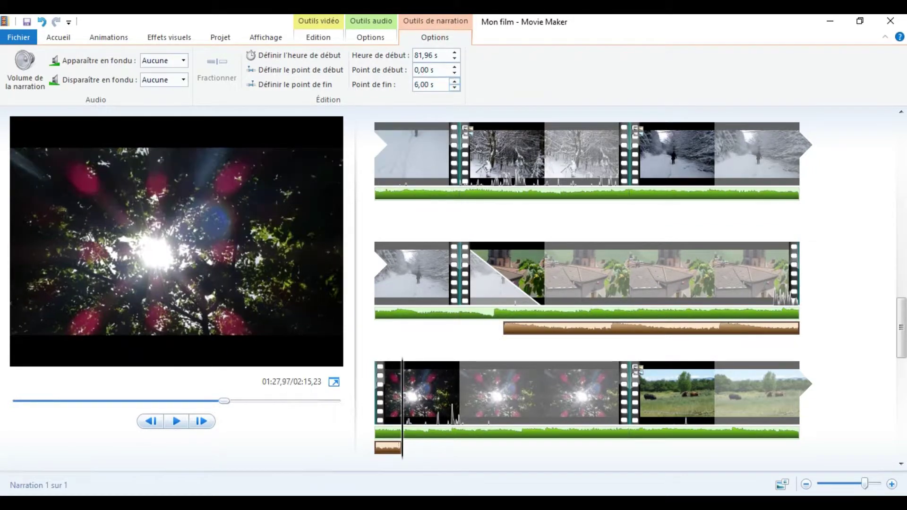
Set the bell narration's end point to 5,45 s so the bells stop with the church tower clip
click(439, 85)
key(Return)
click(439, 85)
text(5,45)
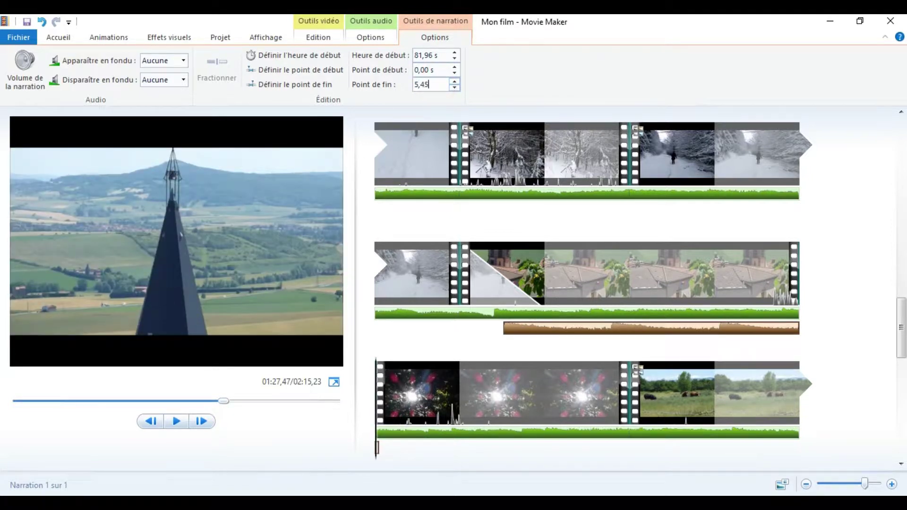
key(Return)
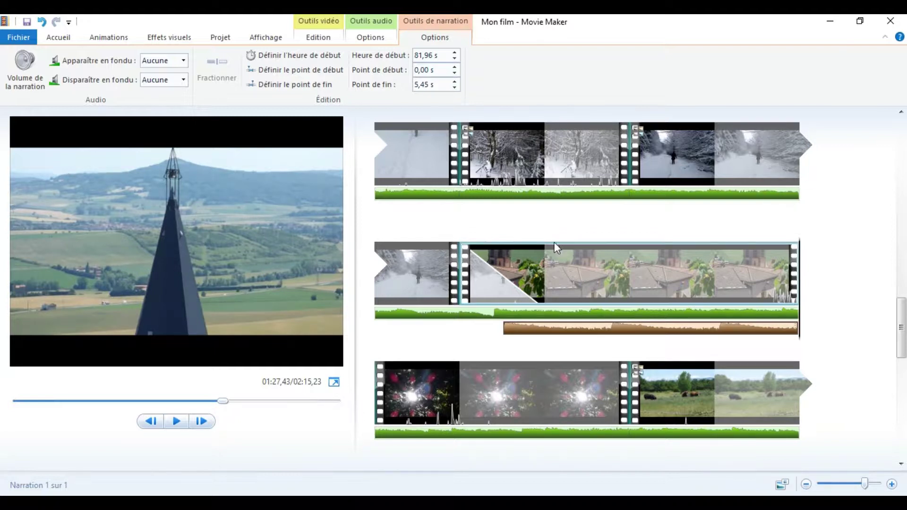
Play from the forest walk clip through the church tower clip to check where the bells stop
click(414, 293)
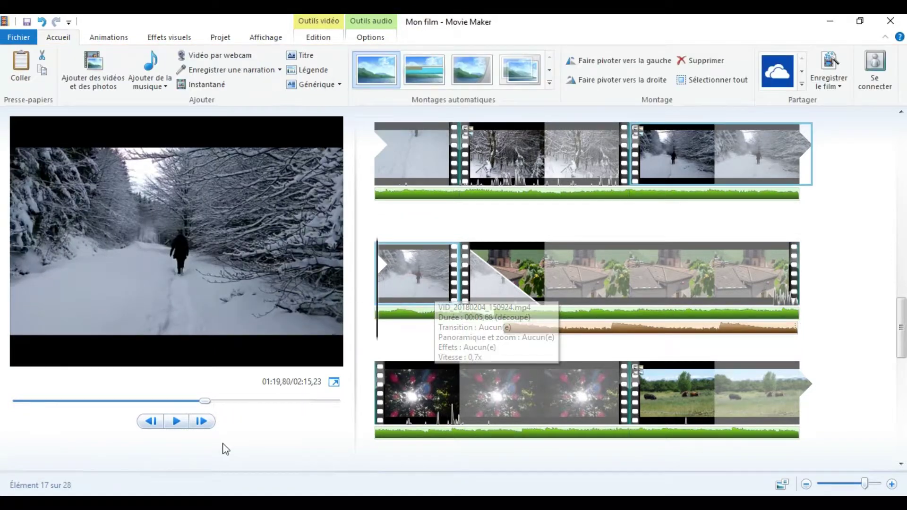
click(179, 421)
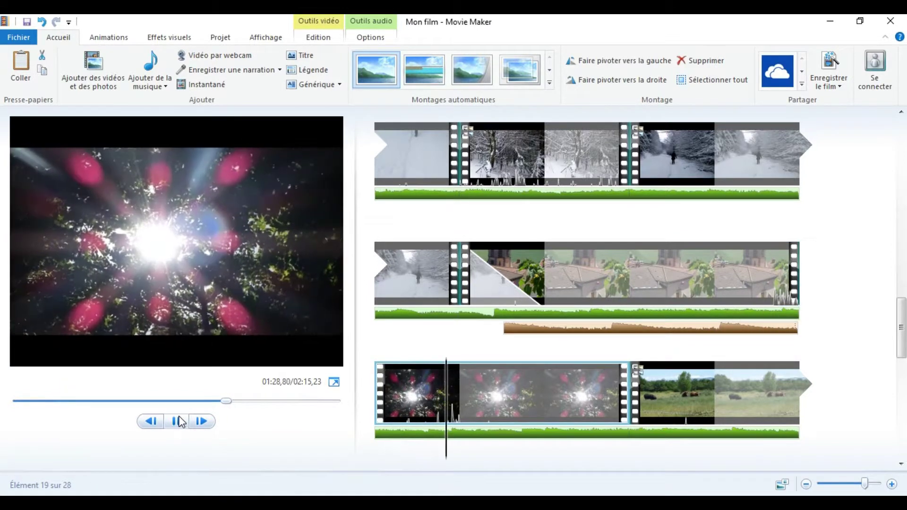
click(178, 421)
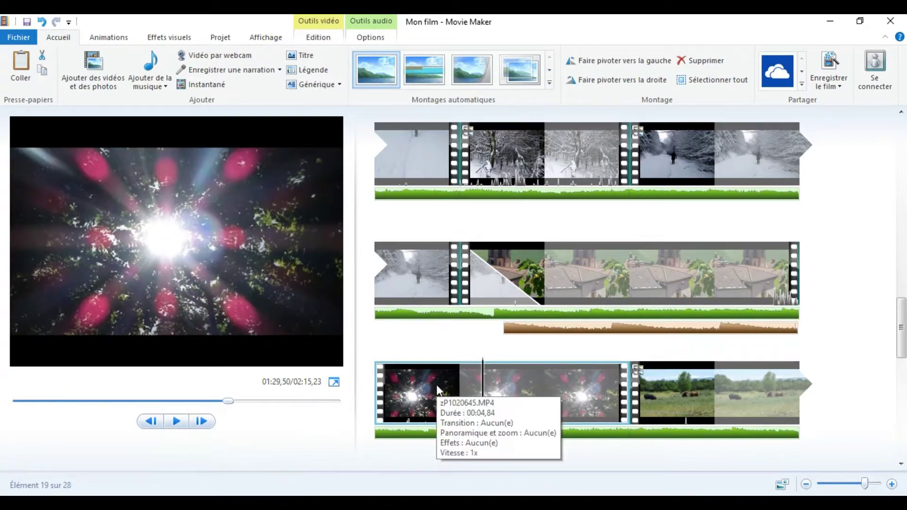
Set the speed of the slowed jumping fox clip at about 00:37,90 to 2x and play it
drag(902, 325, 2, 361)
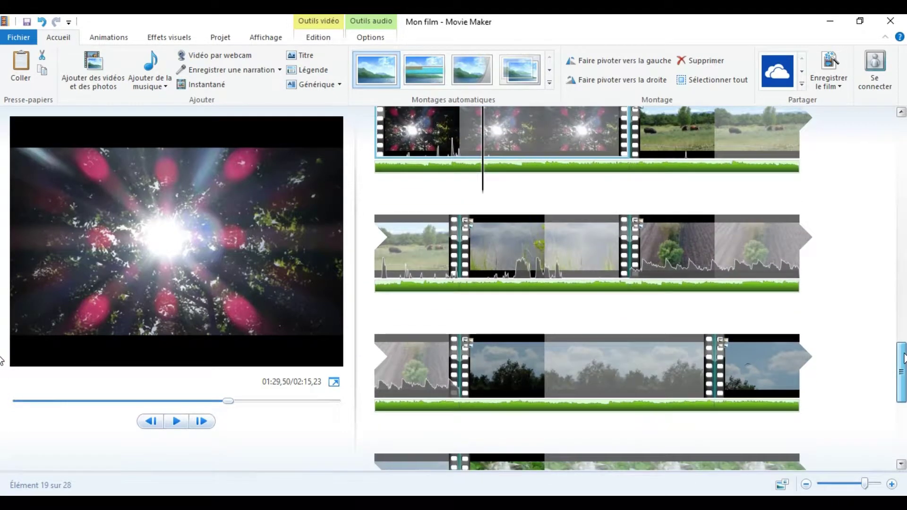
click(687, 364)
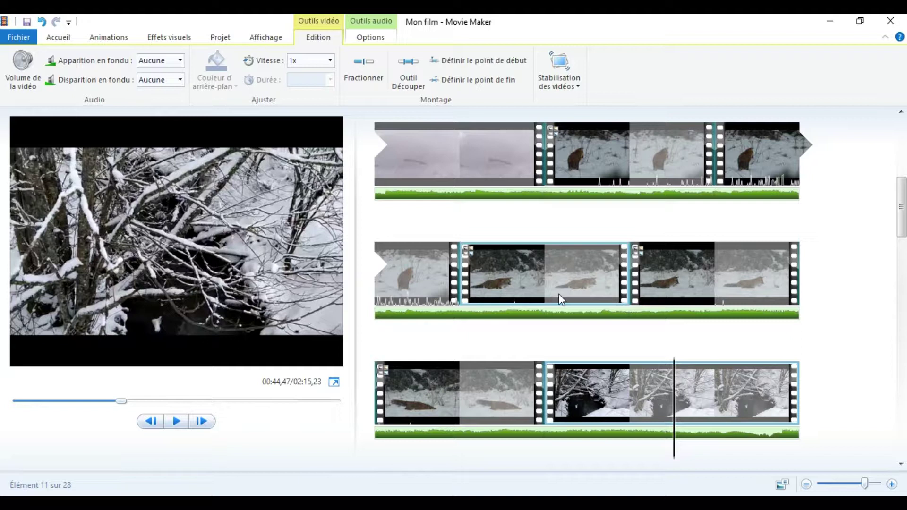
click(176, 420)
click(507, 298)
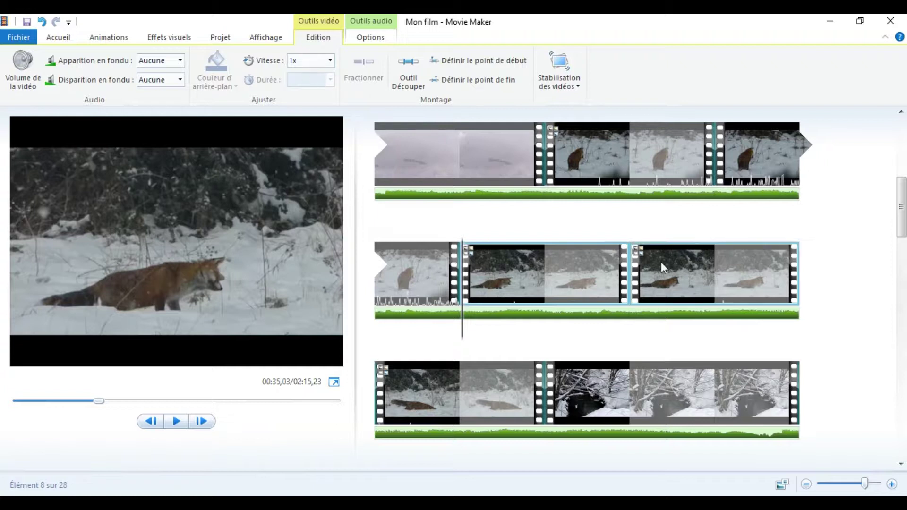
click(669, 277)
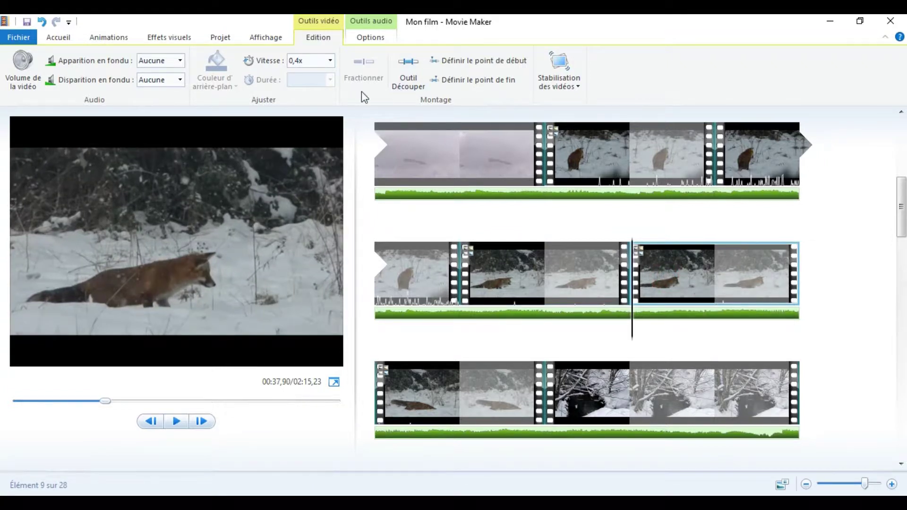
click(330, 60)
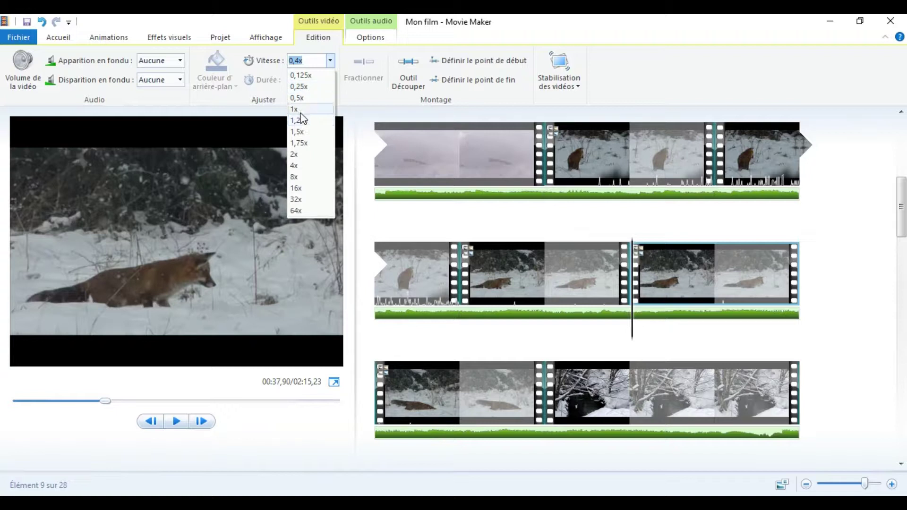
click(299, 154)
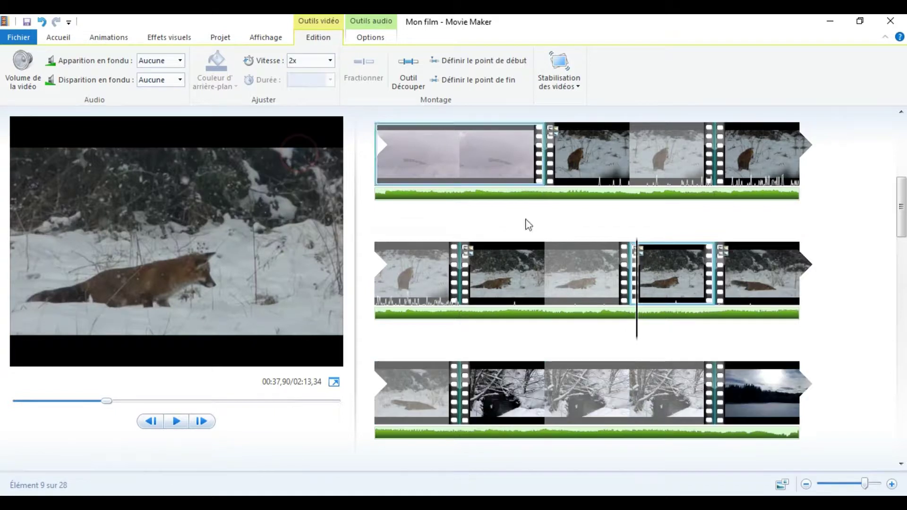
click(175, 422)
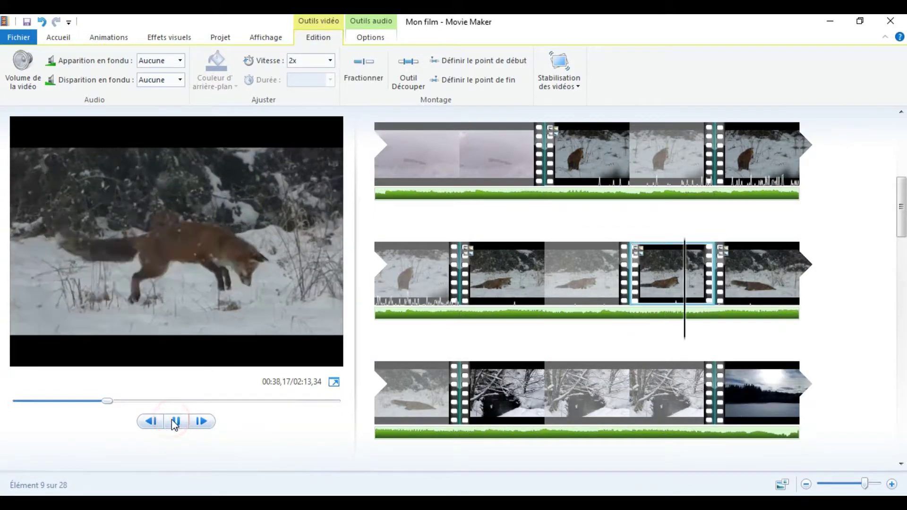
Return to the start of the jumping fox clip and set its speed to 0,4x
click(685, 285)
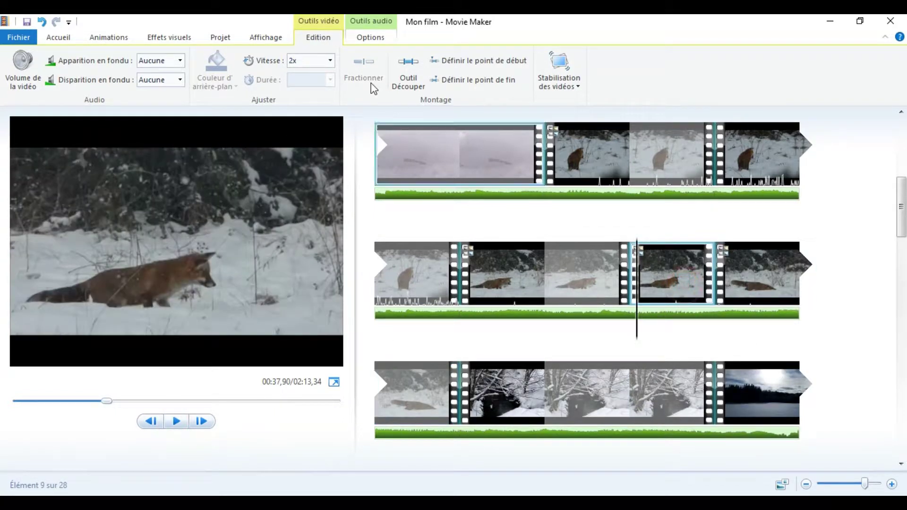
click(313, 65)
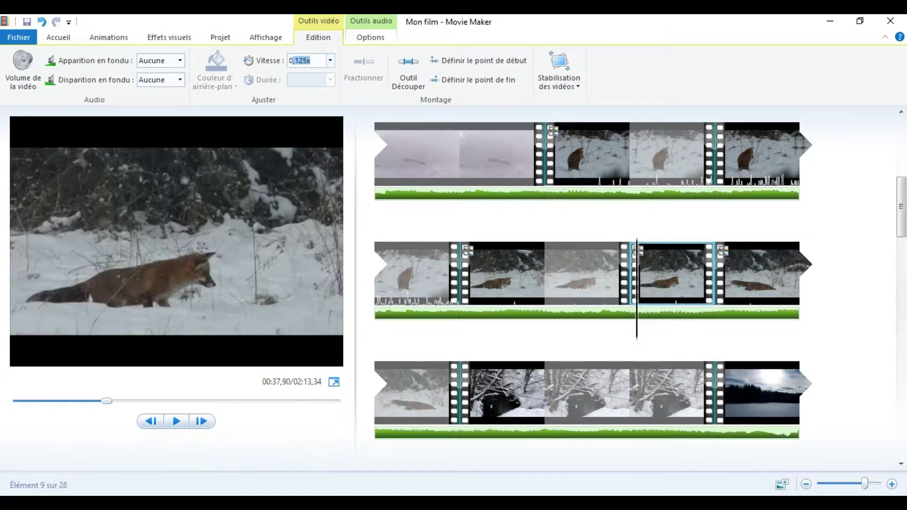
text(0,40)
key(Return)
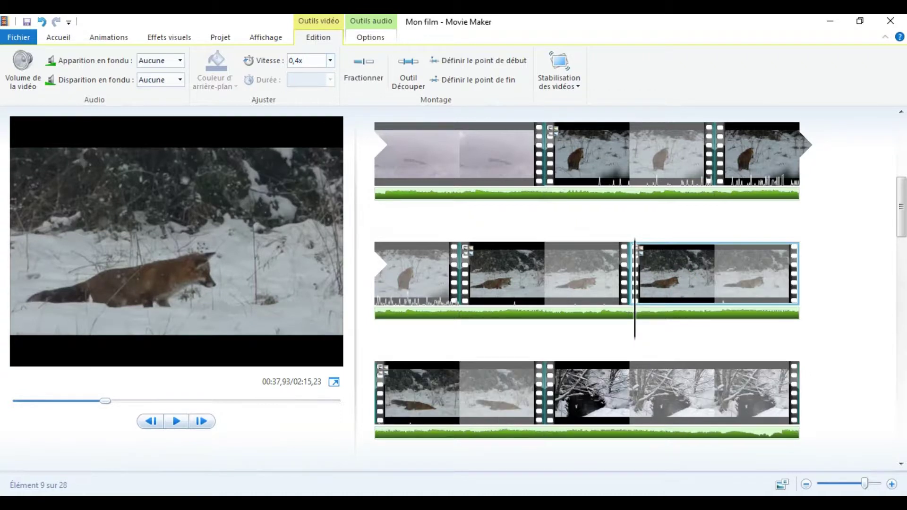
Play from the jumping fox clips into the snowy stream clip to check the speed changes
click(449, 390)
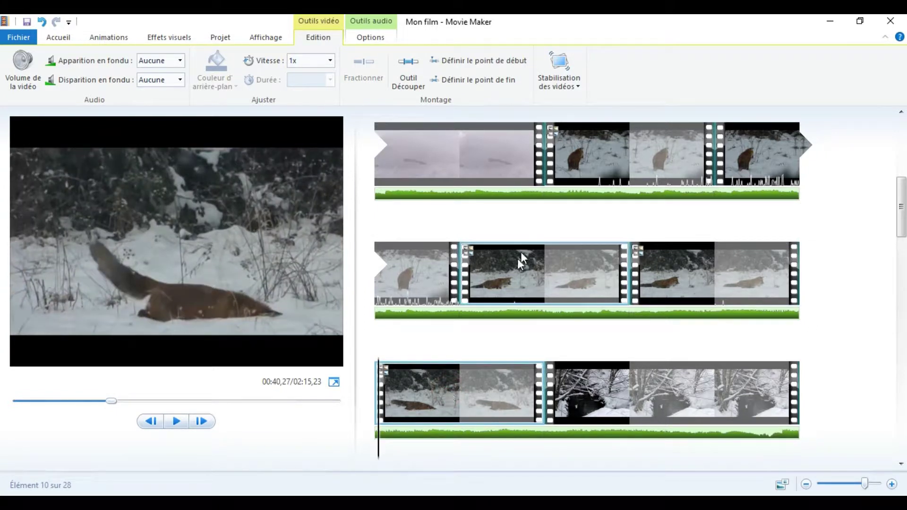
click(487, 276)
click(185, 427)
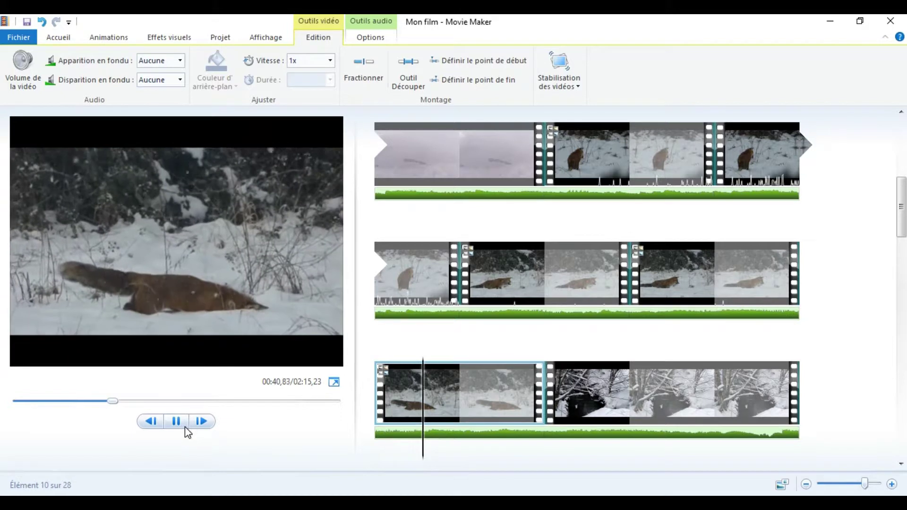
click(185, 426)
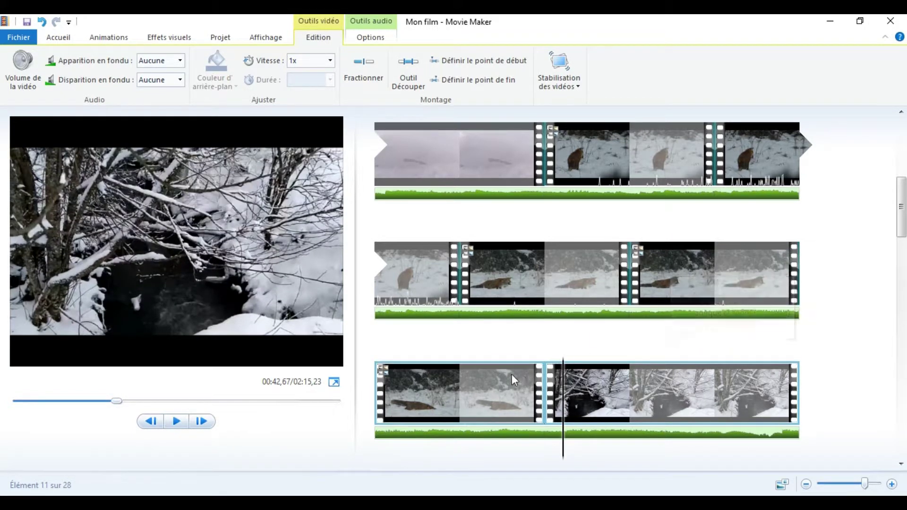
click(180, 423)
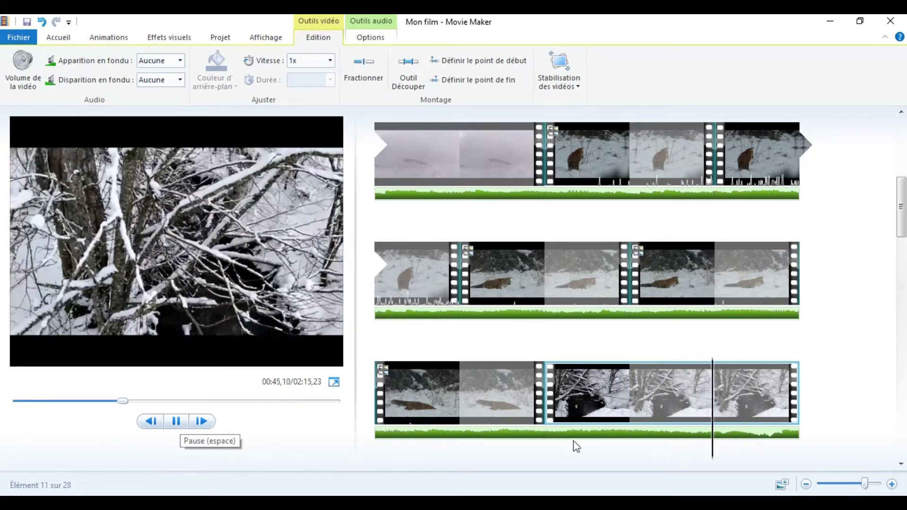
Raise the video volume of the snowy stream clip to near maximum and play it from its start
click(592, 407)
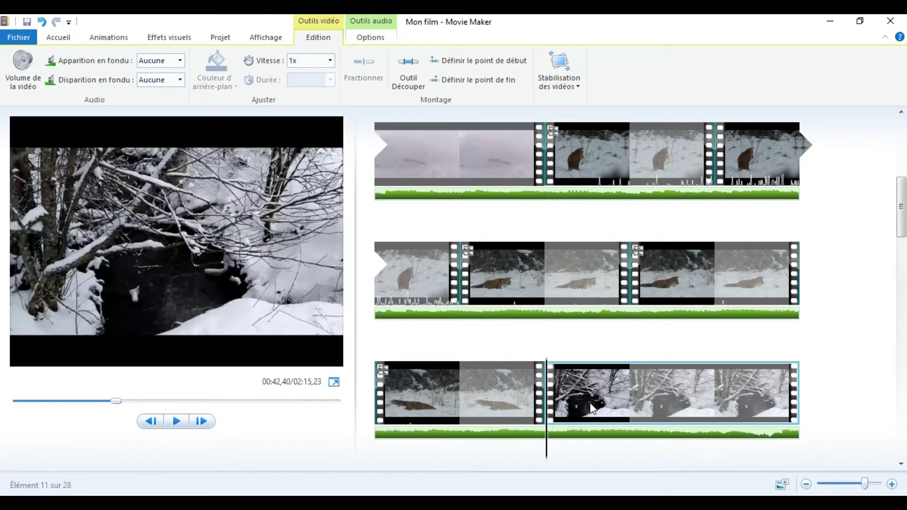
click(35, 90)
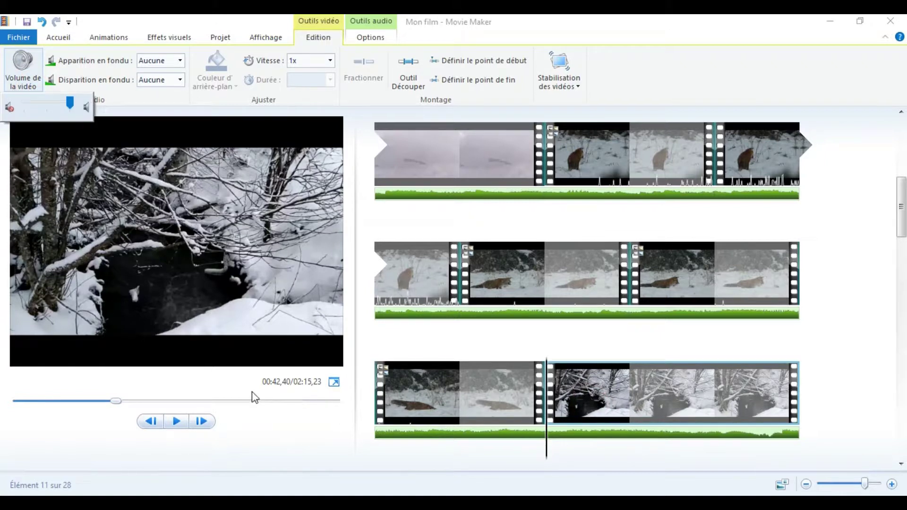
click(176, 421)
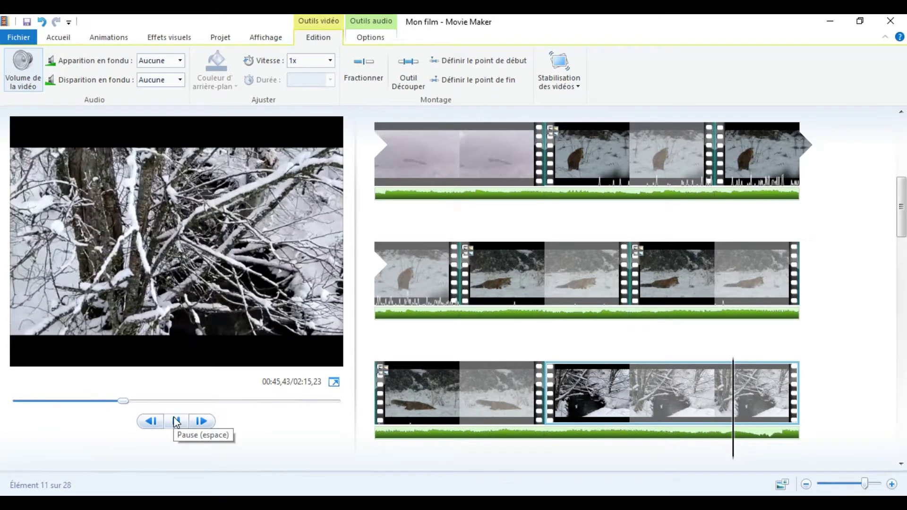
Preview the clip of the walker behind snowy branches and the bird of prey clip
click(463, 269)
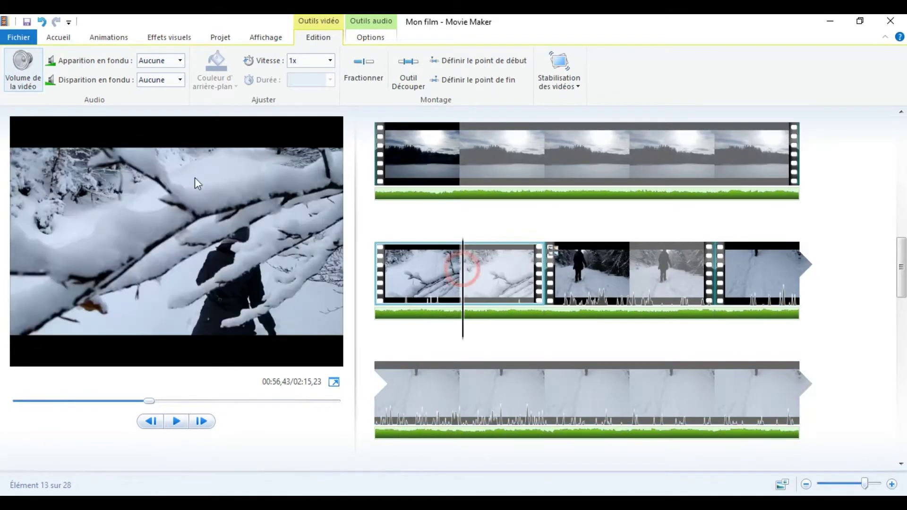
click(177, 423)
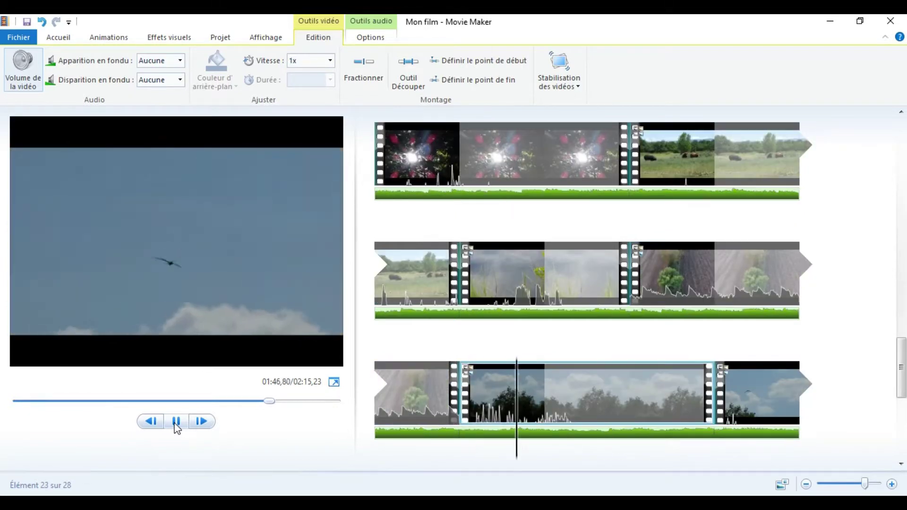
Add the Aigle sound at the ploughed field clip, move it to start at 103,70 s and play the passage
click(496, 280)
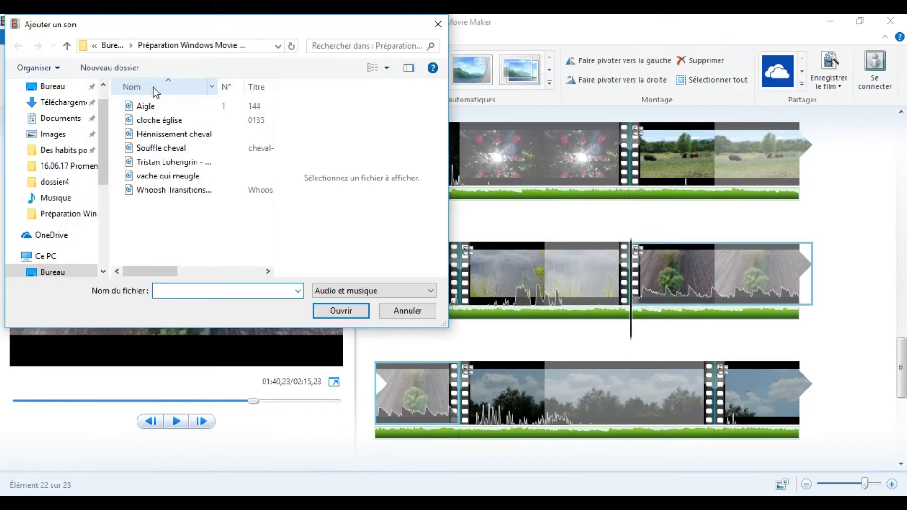
double_click(146, 107)
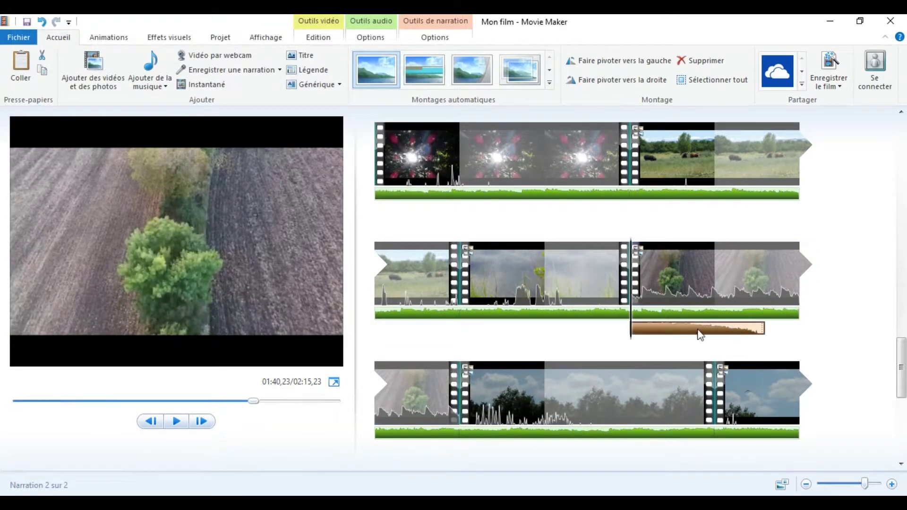
drag(645, 332, 796, 332)
click(662, 274)
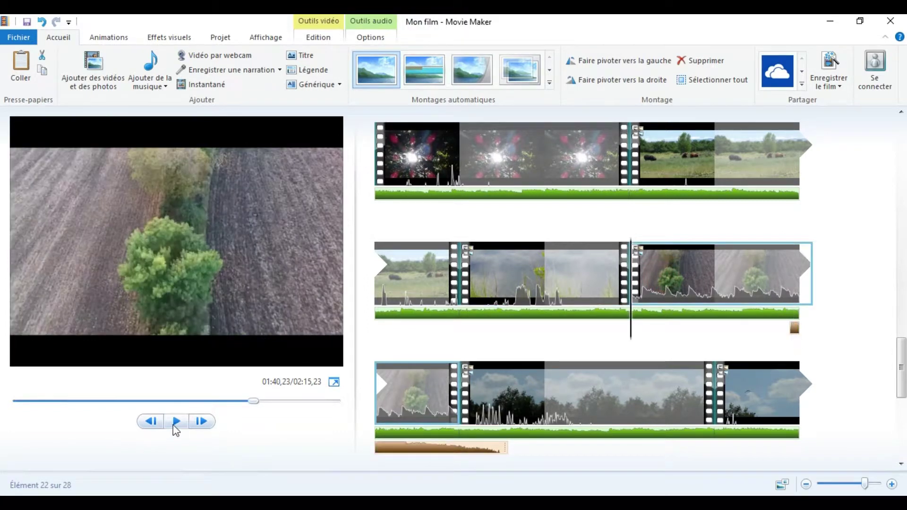
click(174, 426)
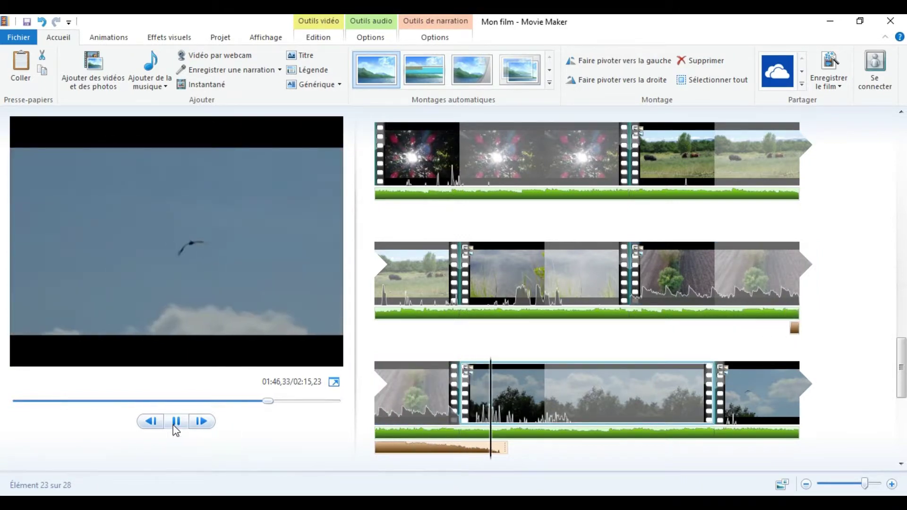
click(175, 426)
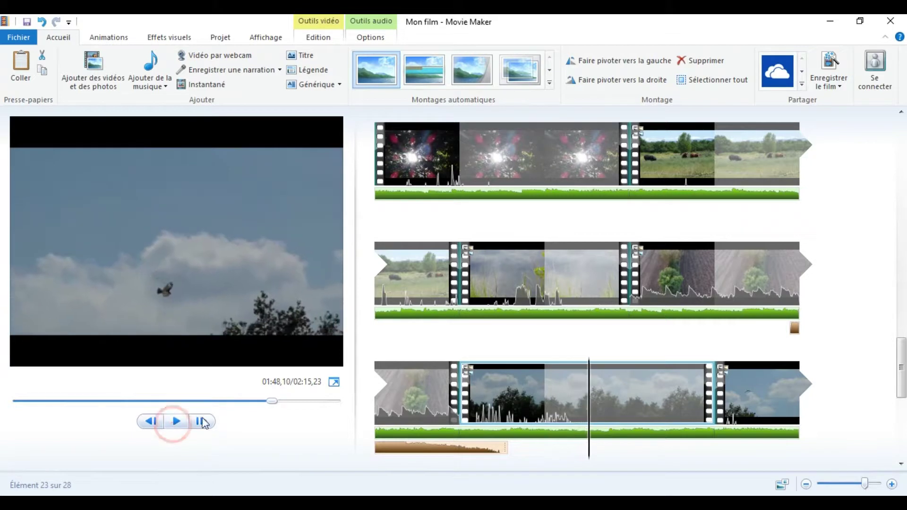
Lower the Aigle narration's volume and shift its start time to 104,96 s
click(439, 451)
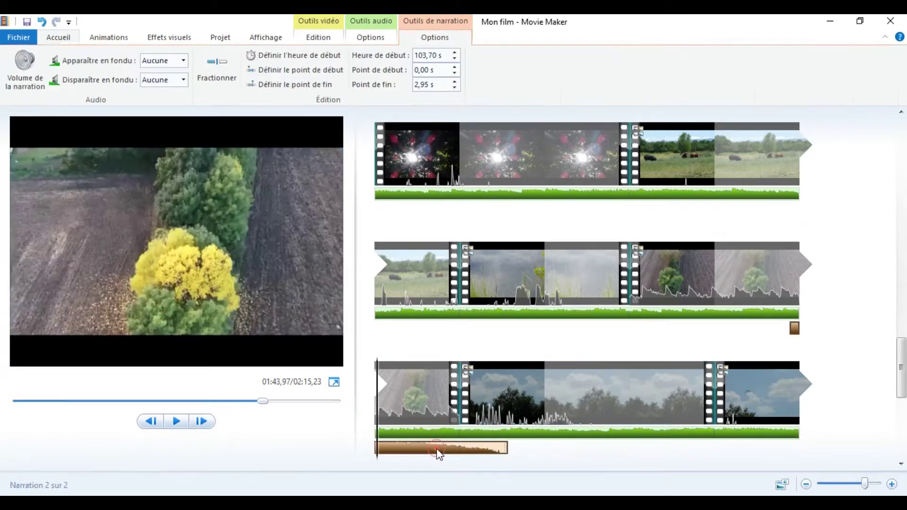
click(33, 66)
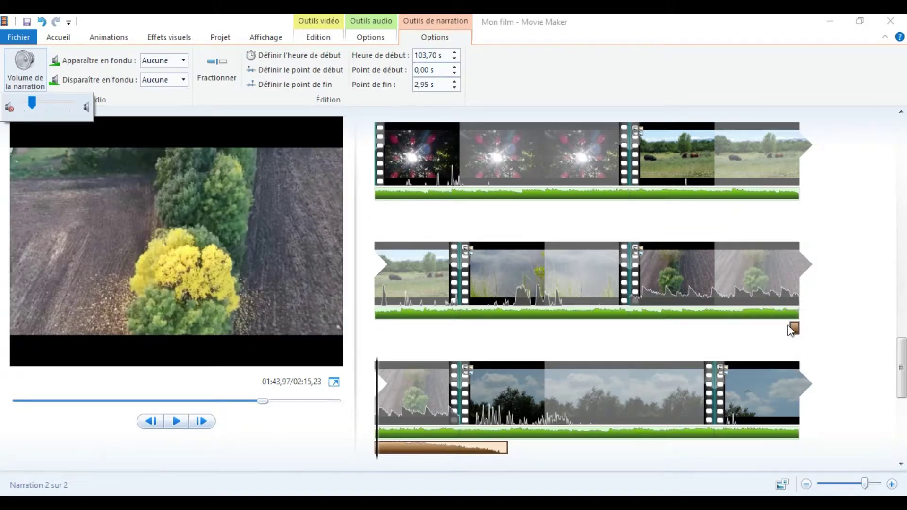
mouse_move(794, 331)
mouse_down()
mouse_move(557, 330)
mouse_move(376, 423)
mouse_move(428, 453)
mouse_up()
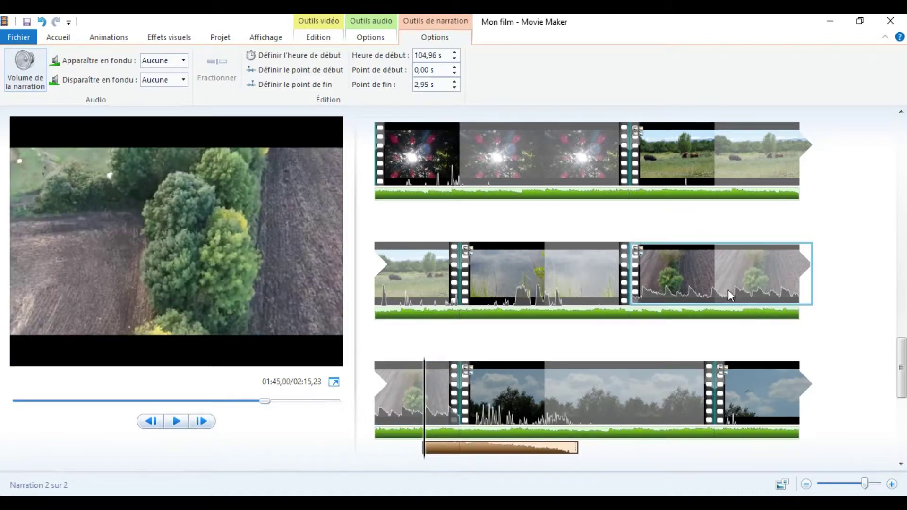
Play from the ploughed field clip into the goat clip to check where the eagle sound falls
click(715, 298)
click(172, 424)
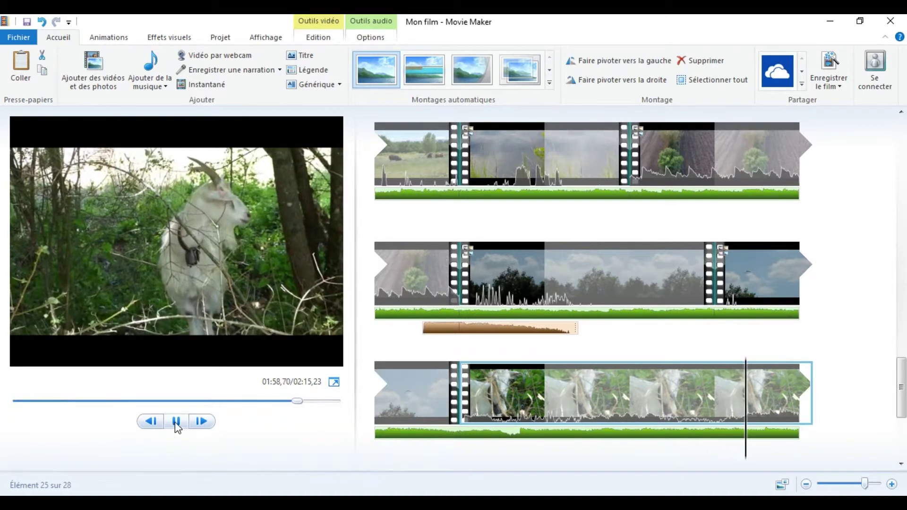
click(177, 427)
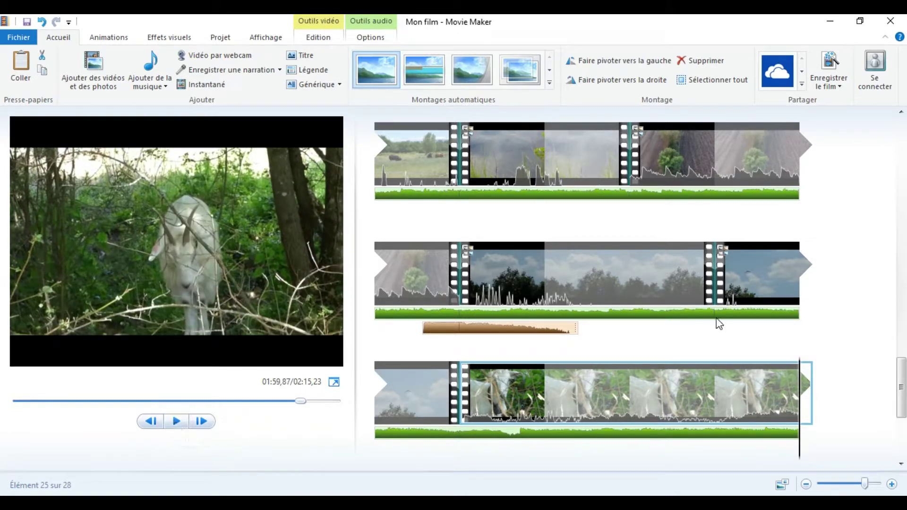
Add the Hénnissement cheval sound to the two horses clip, align it with the clip's start and play it
drag(901, 364, 902, 421)
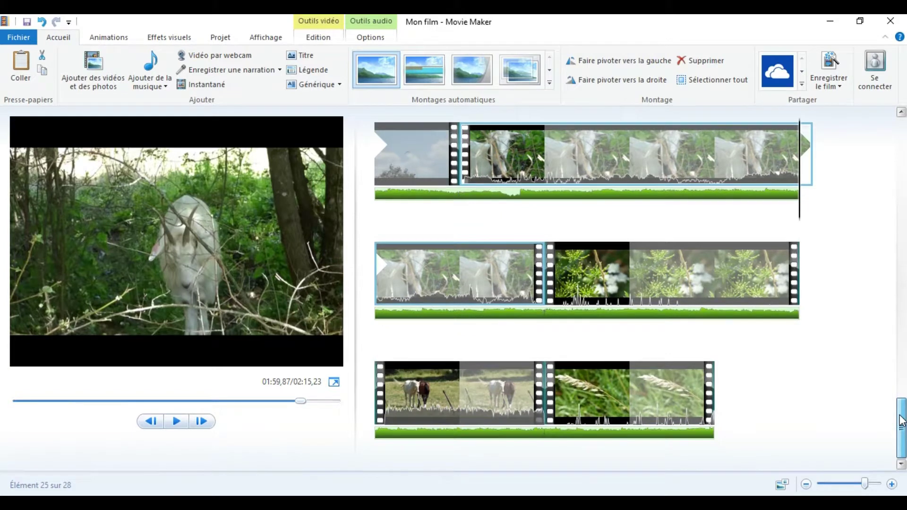
click(406, 387)
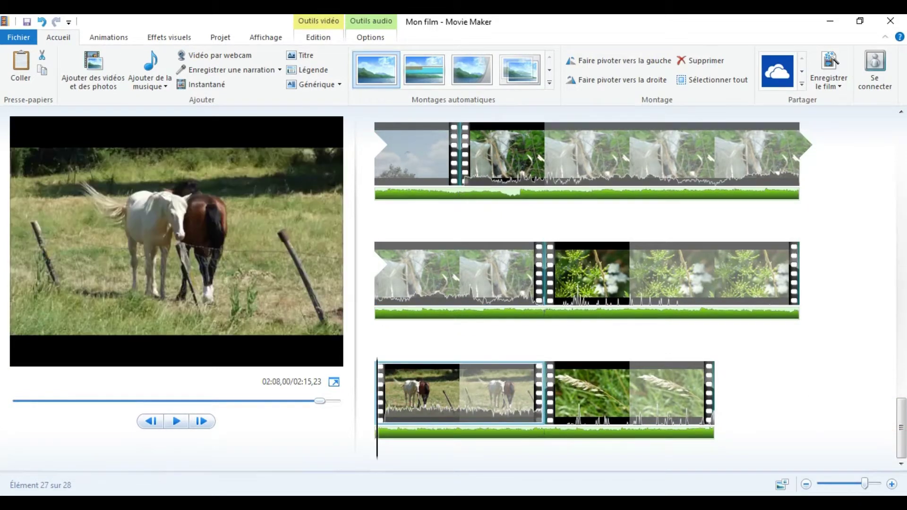
mouse_move(309, 494)
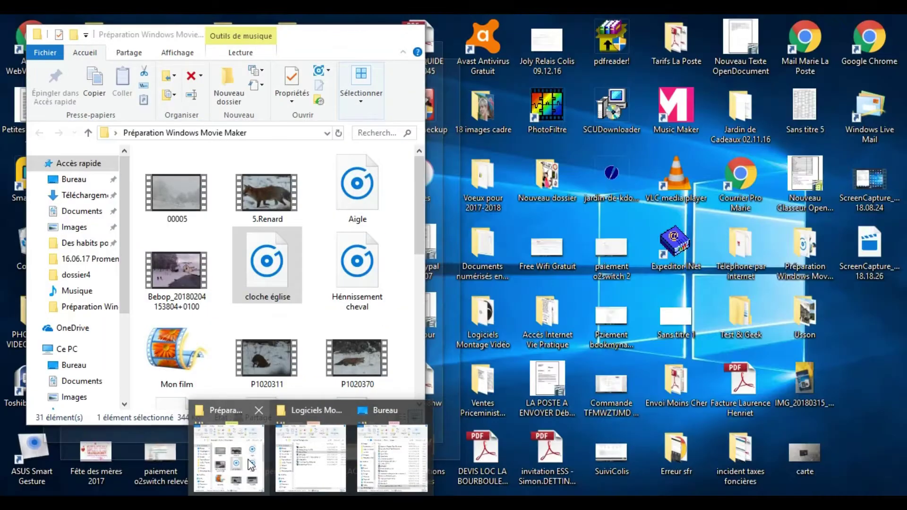
mouse_move(295, 466)
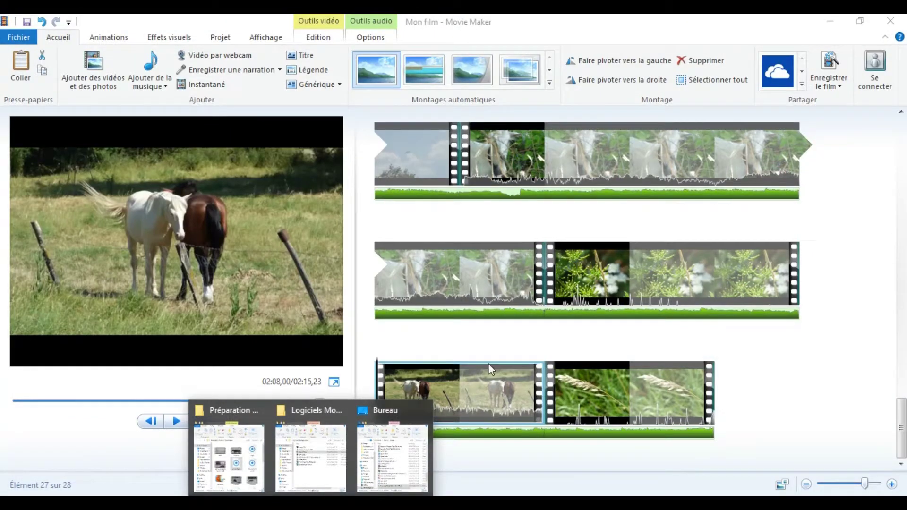
click(489, 364)
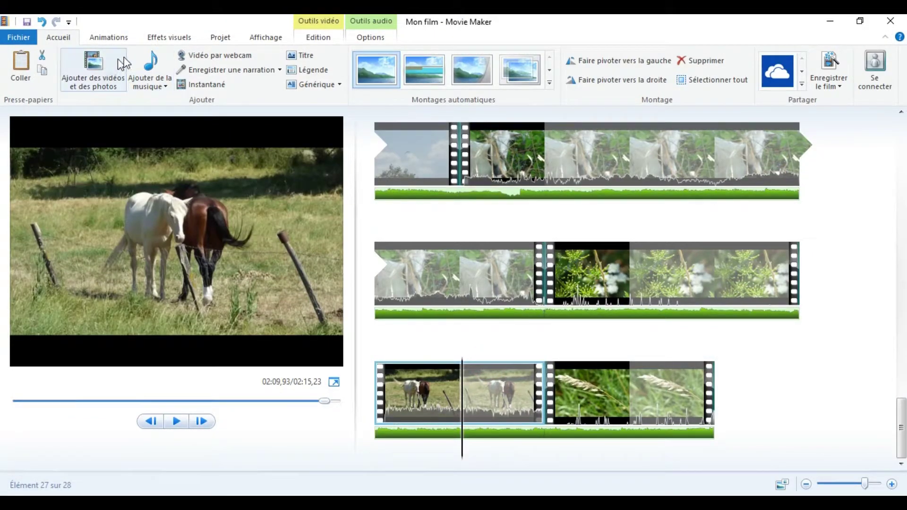
click(283, 70)
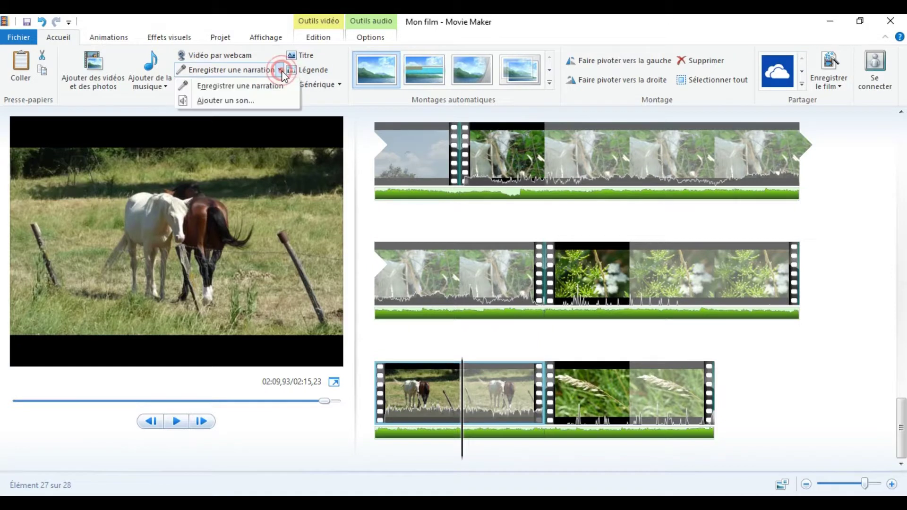
click(261, 100)
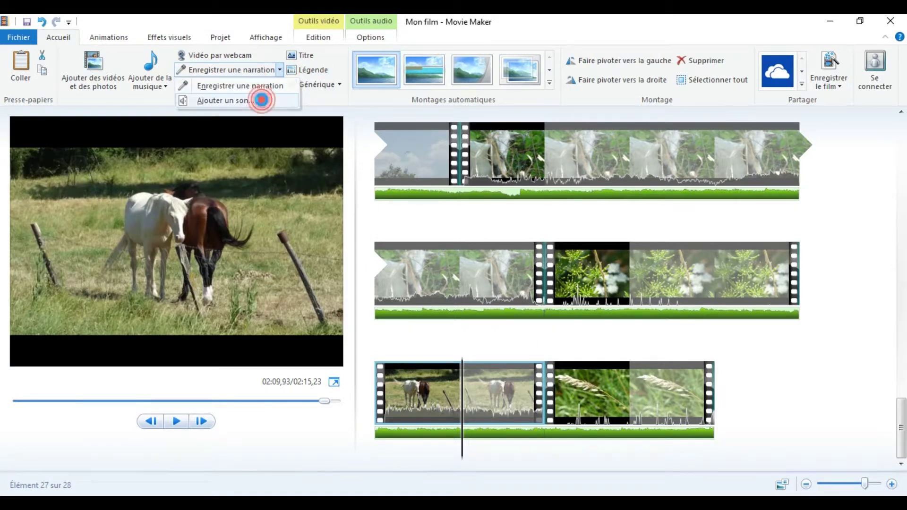
double_click(212, 134)
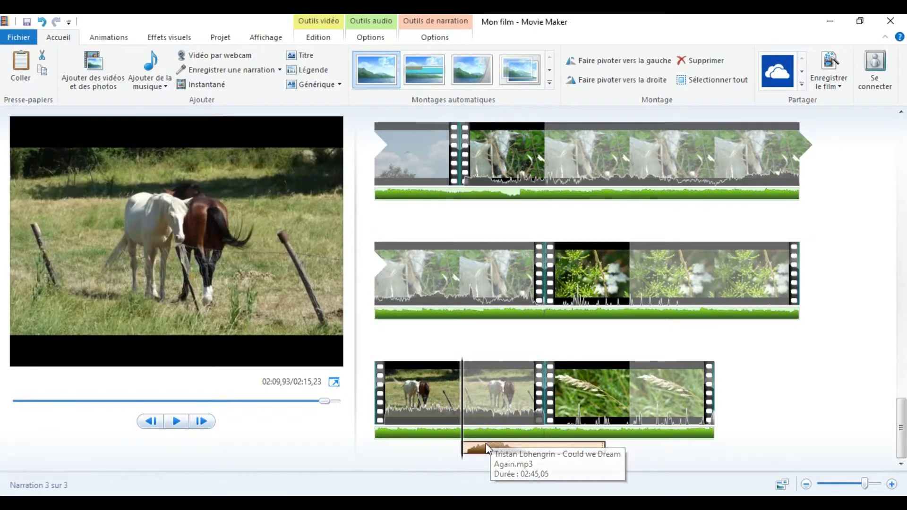
drag(483, 447, 383, 459)
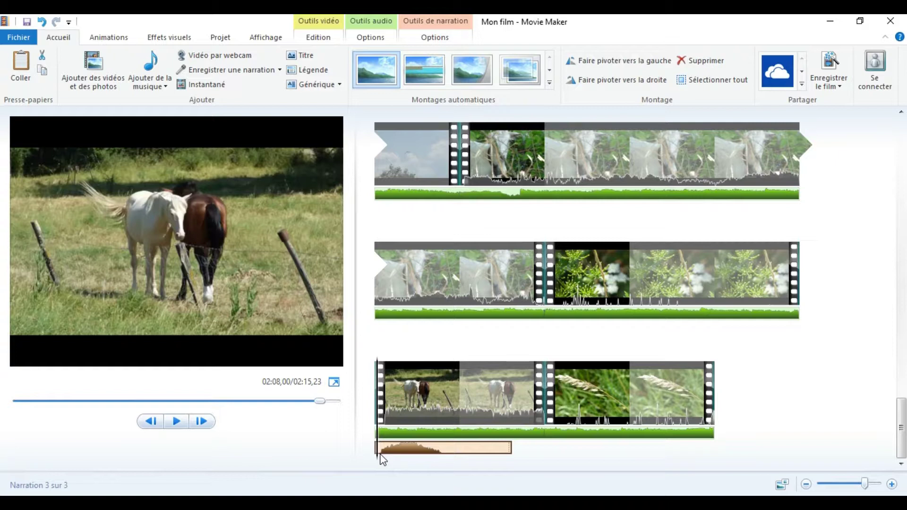
click(176, 422)
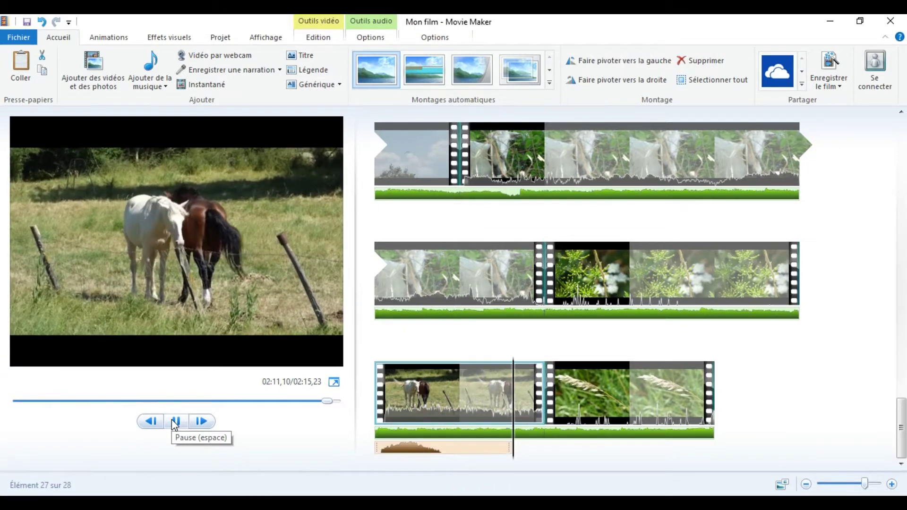
click(176, 421)
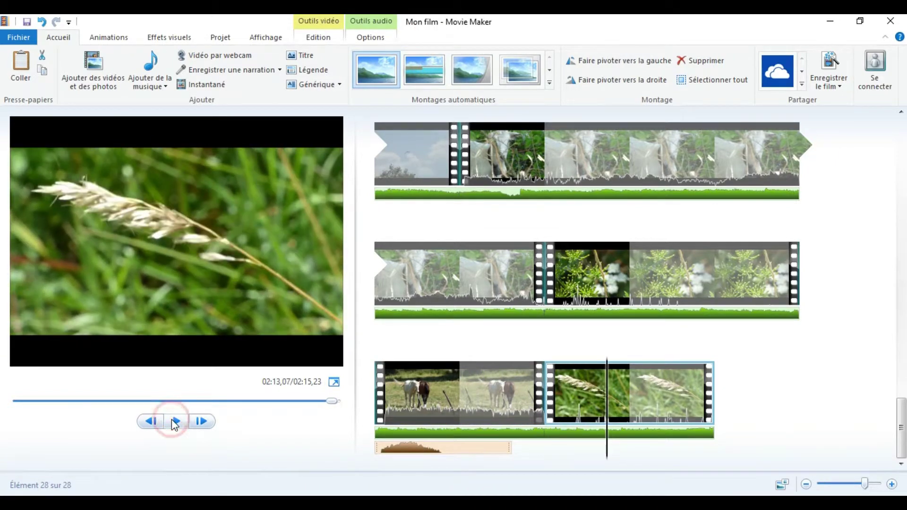
Raise the video volume of the final grass ear clip to maximum and play it to the end
scroll(614, 426, up, 1)
scroll(779, 439, down, 1)
double_click(573, 400)
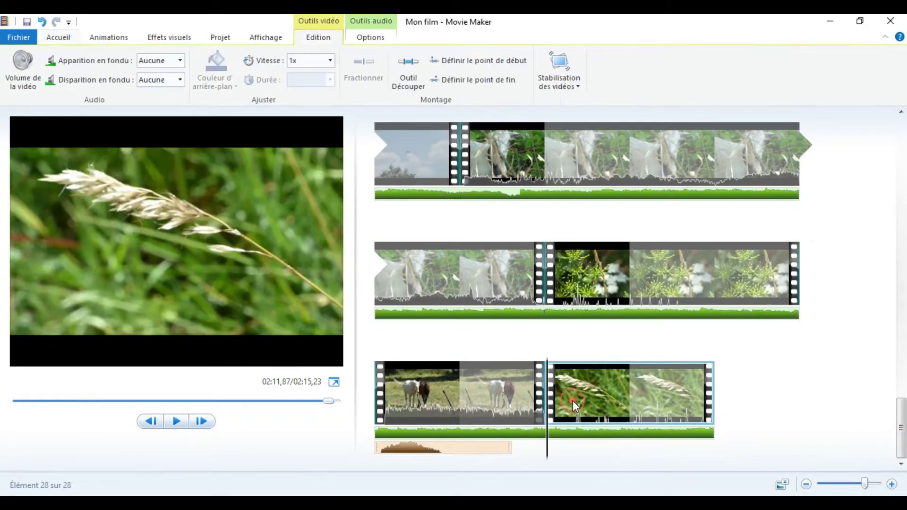
click(21, 70)
drag(46, 103, 98, 116)
click(179, 425)
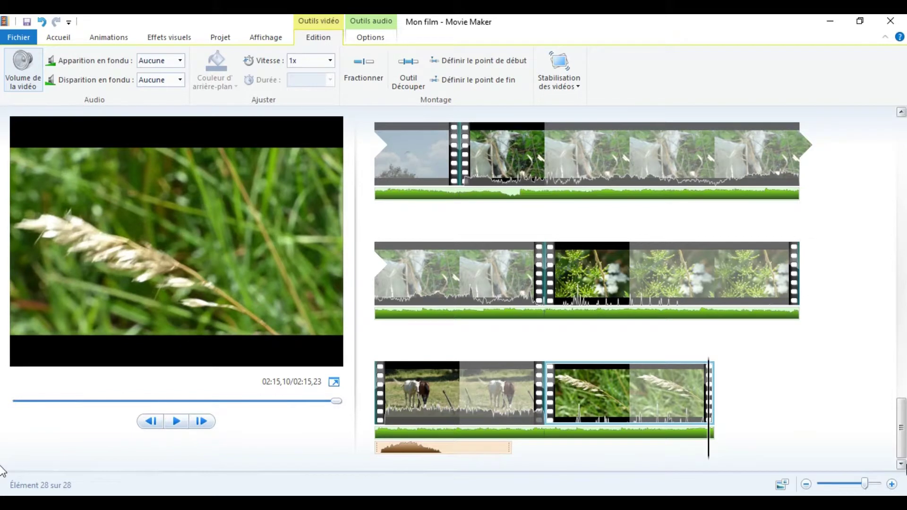
Check which animal sound files are available in the Préparation Windows Movie Maker folder in File Explorer
drag(903, 448, 897, 359)
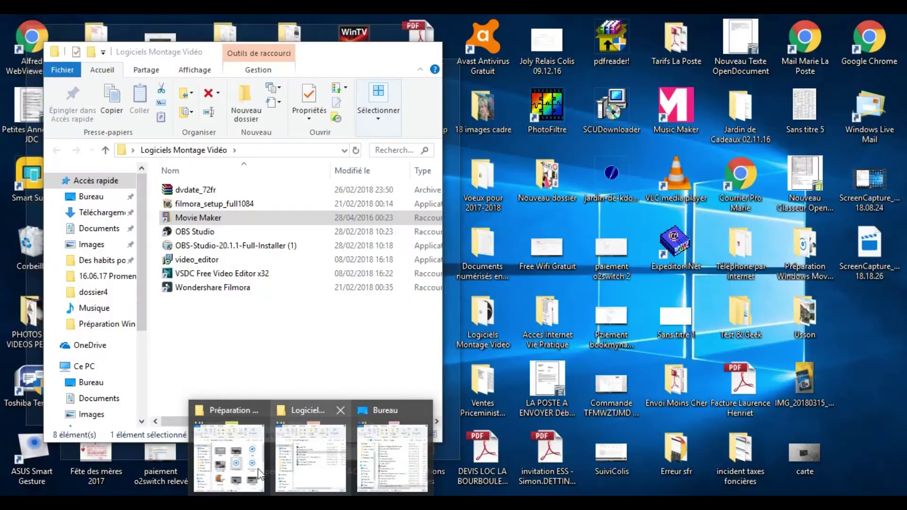
click(233, 470)
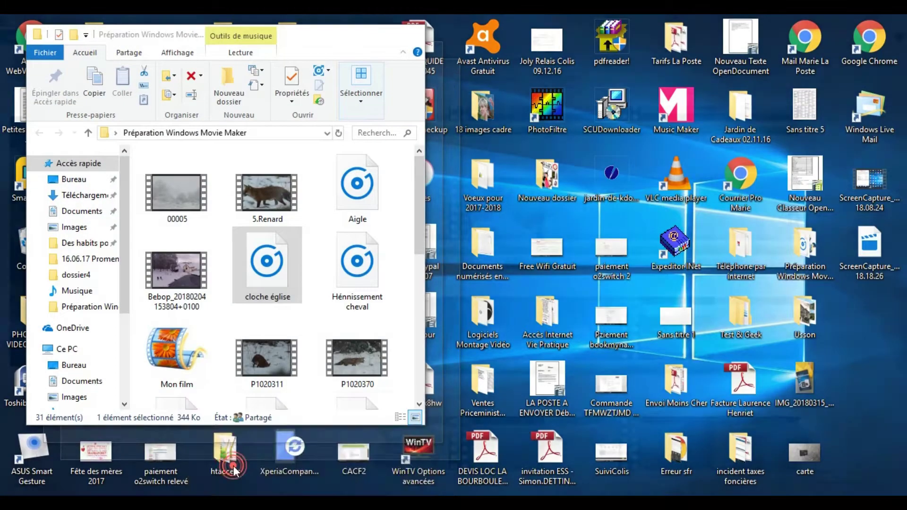
drag(419, 235, 418, 284)
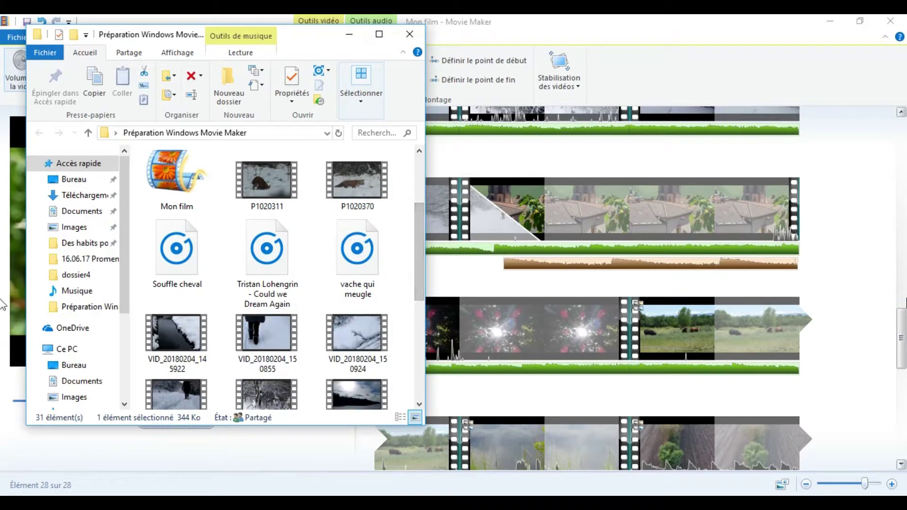
Return to Movie Maker and add the vache qui meugle sound at the start of the grazing cattle clip
click(901, 329)
scroll(898, 318, up, 2)
scroll(898, 318, down, 3)
click(662, 320)
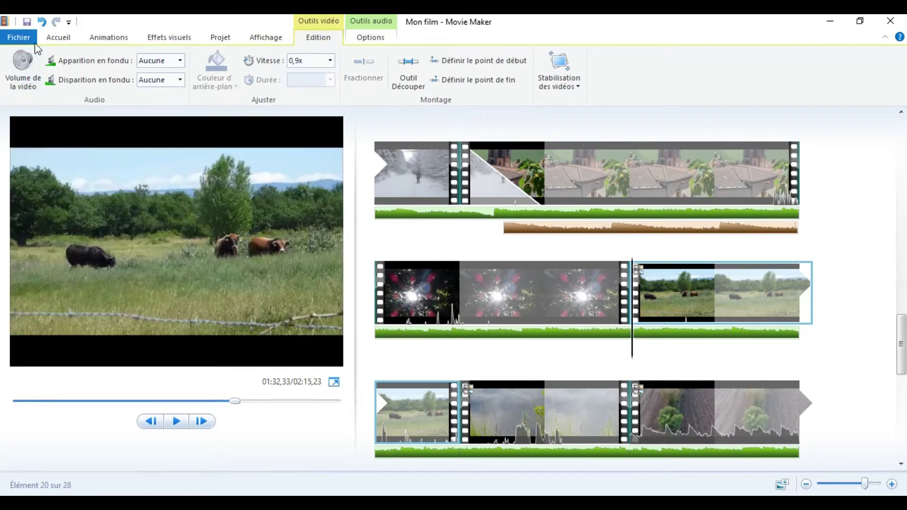
click(58, 39)
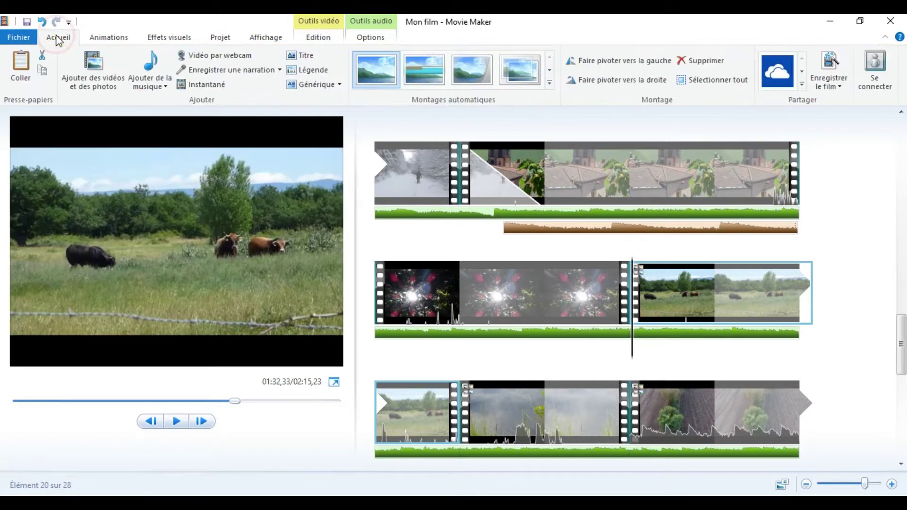
click(279, 70)
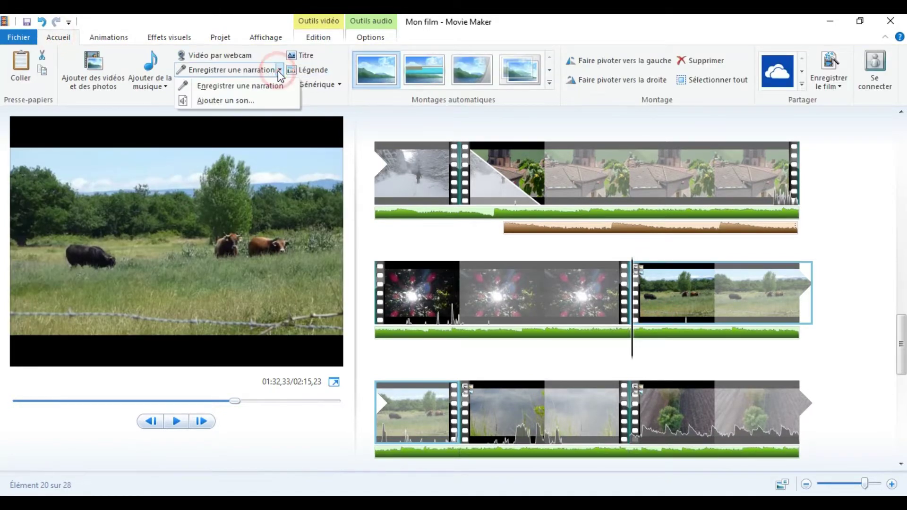
click(249, 100)
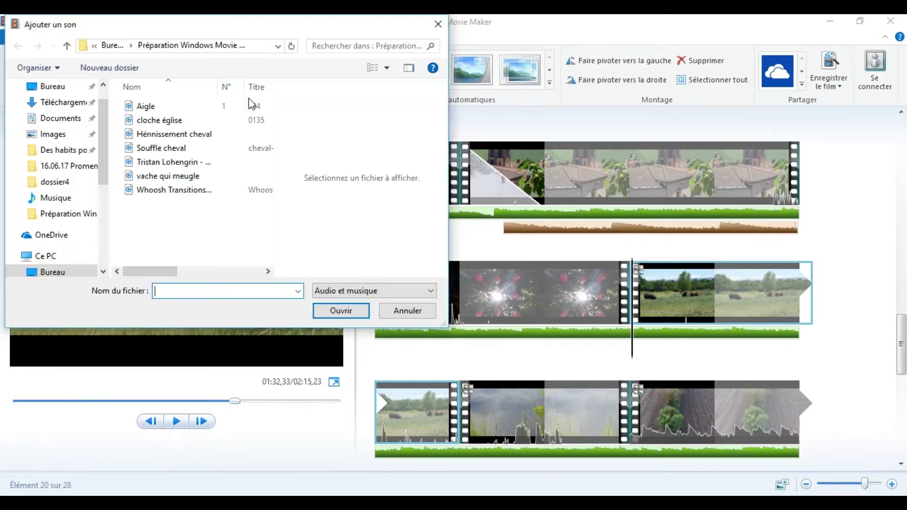
double_click(188, 176)
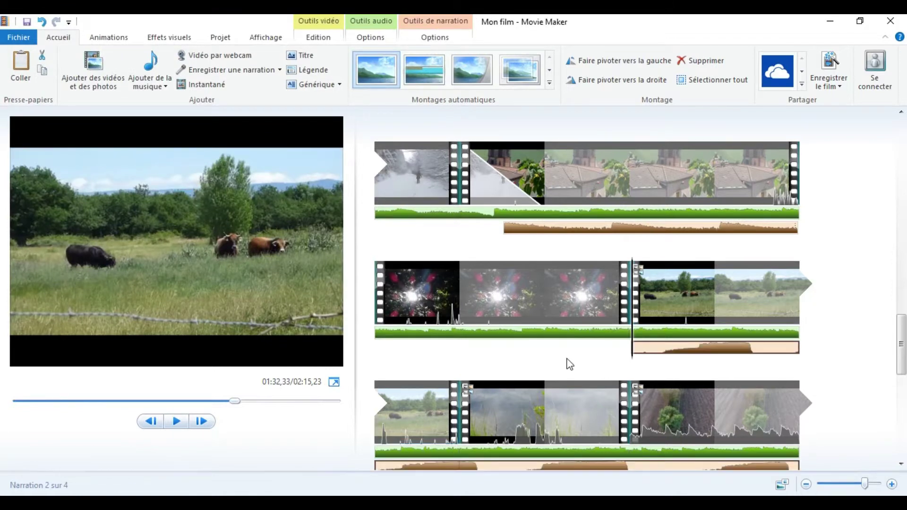
Play from the start of the cattle clip into the ploughed field clip to check how far the cow sound extends
scroll(496, 353, down, 3)
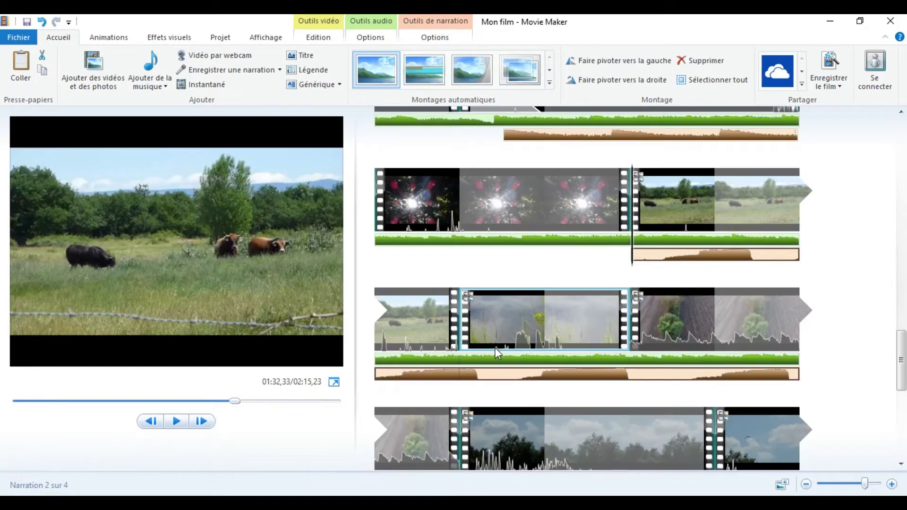
scroll(496, 353, down, 5)
scroll(684, 312, up, 5)
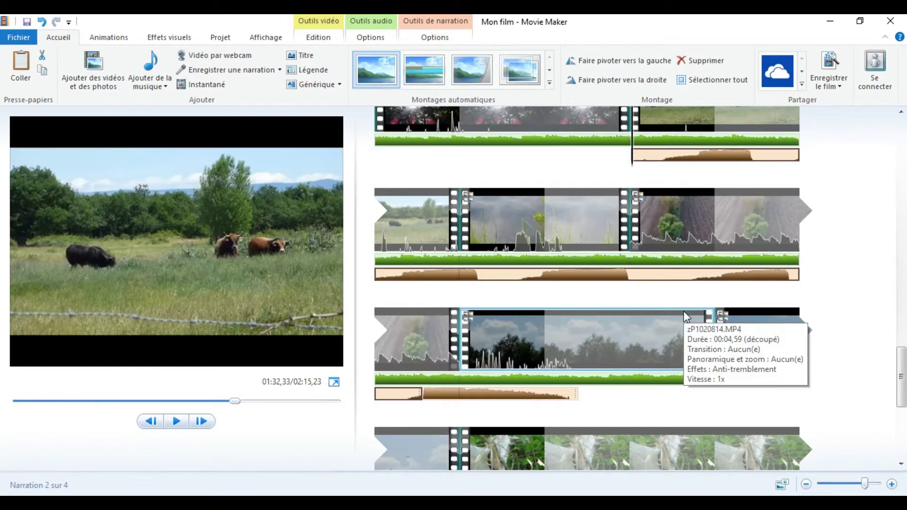
click(684, 311)
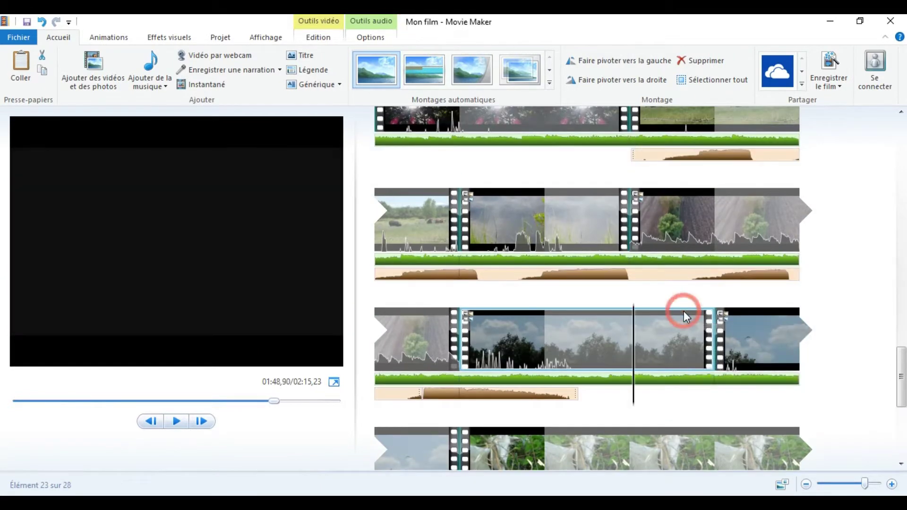
scroll(721, 148, up, 3)
click(671, 169)
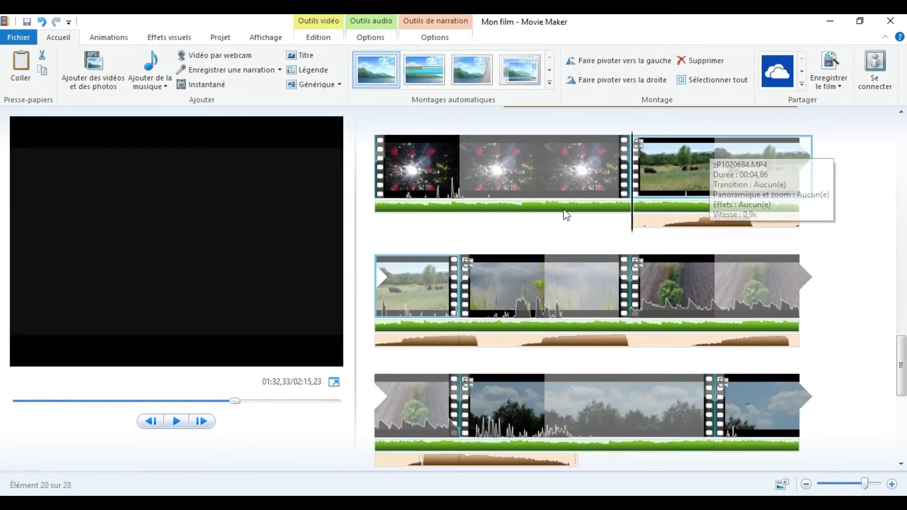
click(177, 422)
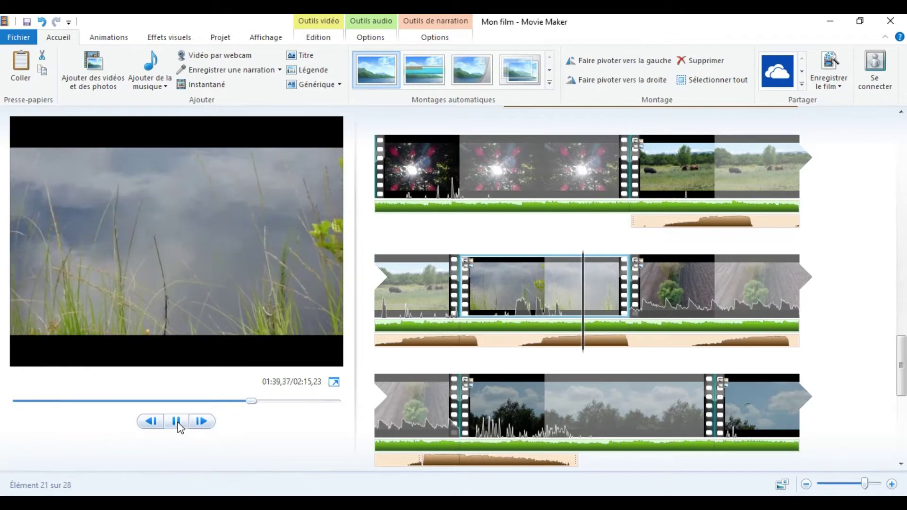
click(178, 422)
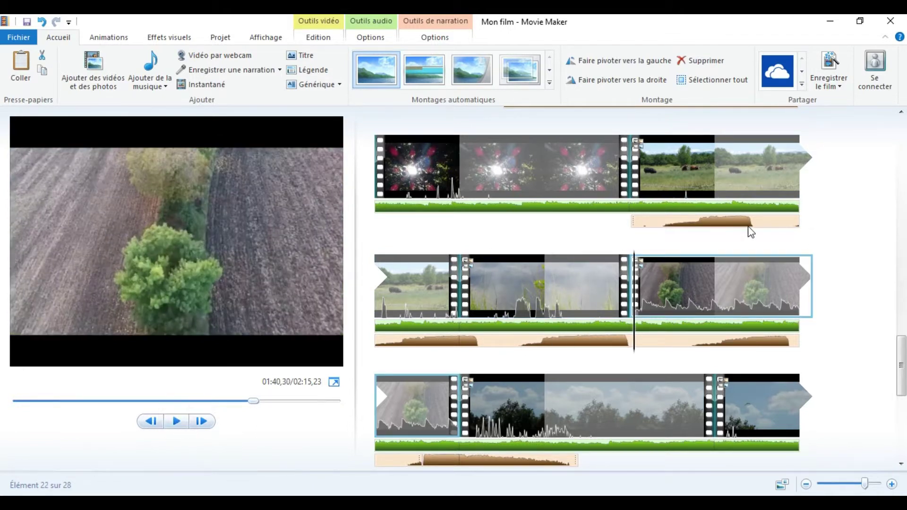
Set the end point of the cow sound narration to 4,00 s
click(727, 215)
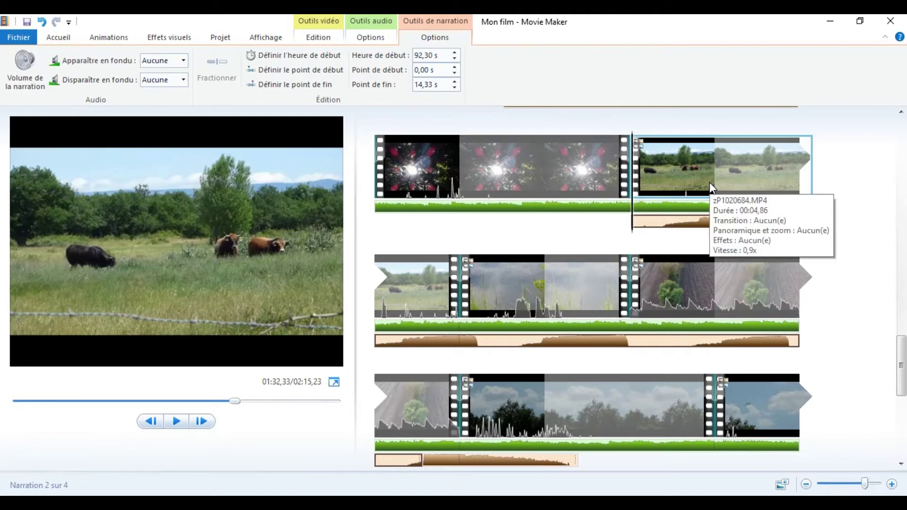
click(440, 89)
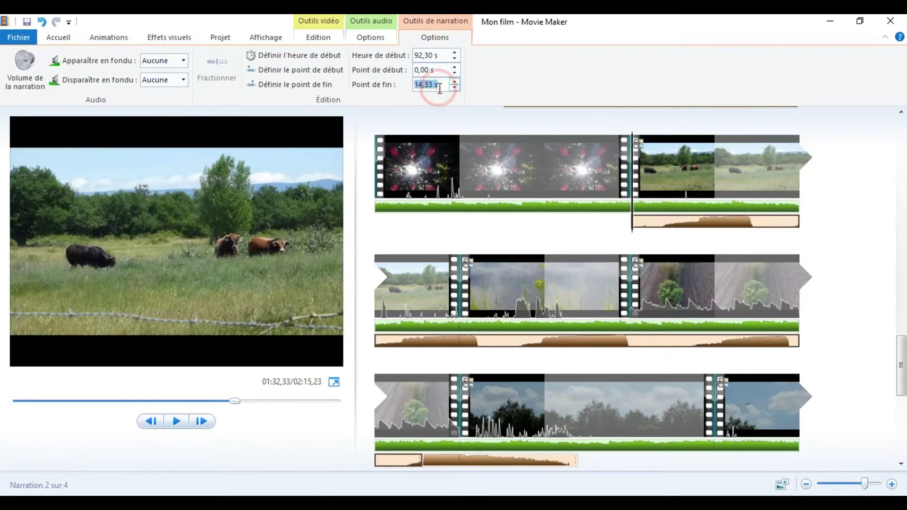
key(Return)
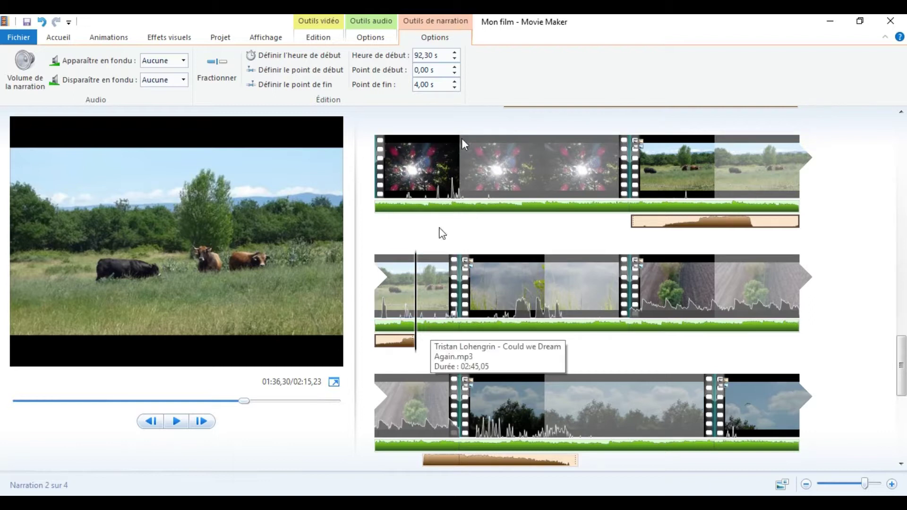
click(439, 83)
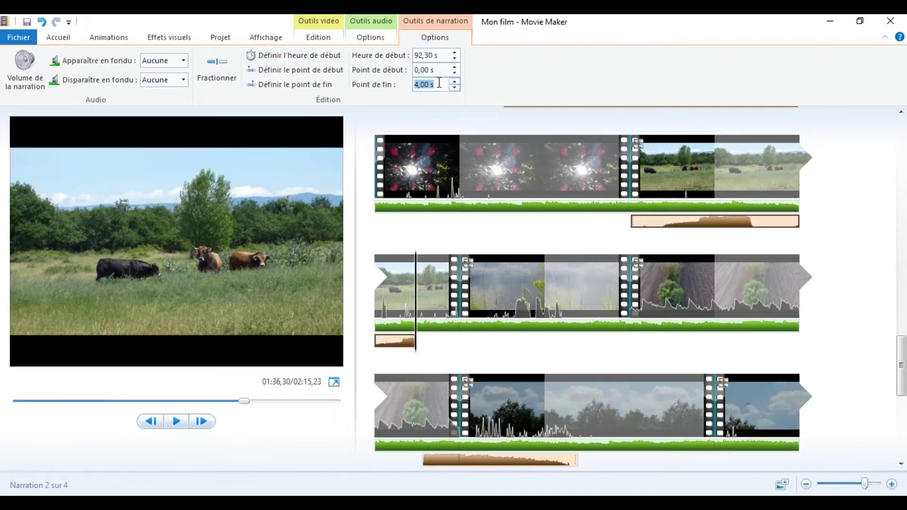
Trim the cow sound further by reducing its end point to 3,18 s
click(410, 345)
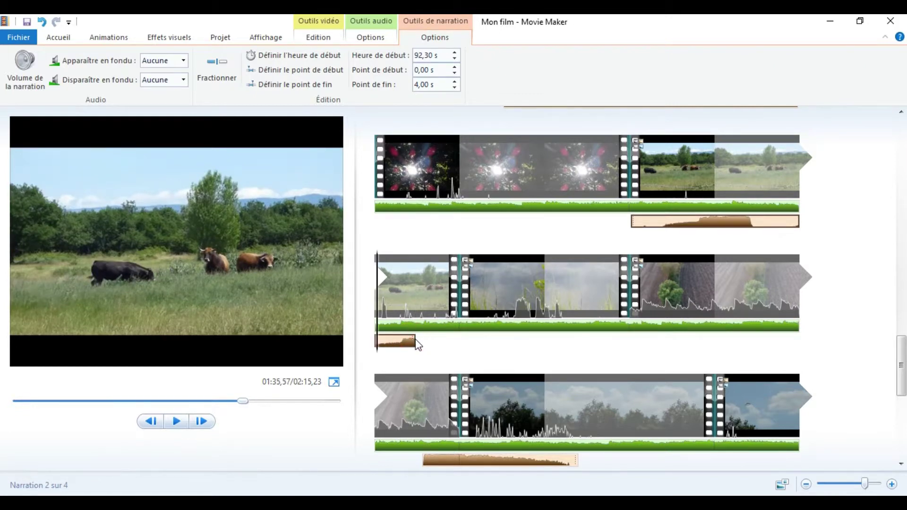
click(454, 81)
click(455, 88)
click(455, 88)
click(454, 88)
click(455, 87)
click(455, 88)
click(454, 88)
click(455, 88)
click(454, 88)
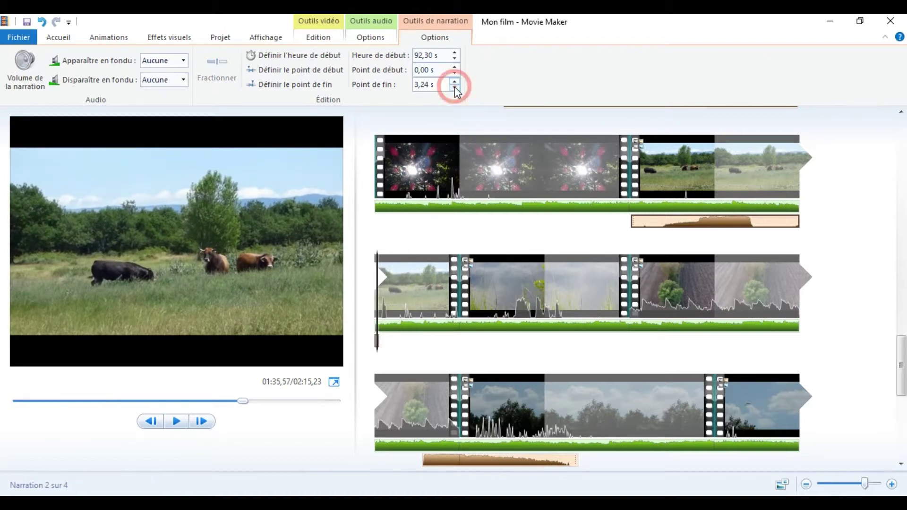
click(455, 88)
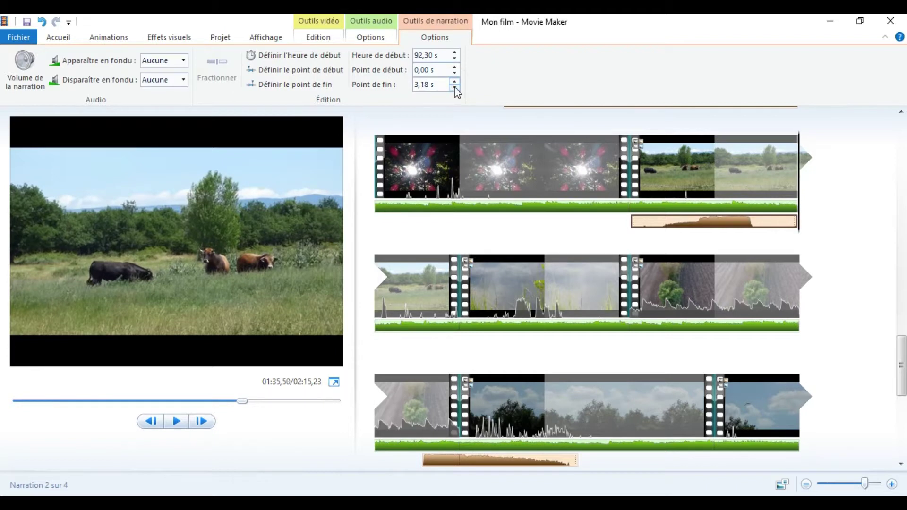
Play the cattle clip with its shortened cow sound and move the sound slightly later, to about 92,77 s
click(671, 173)
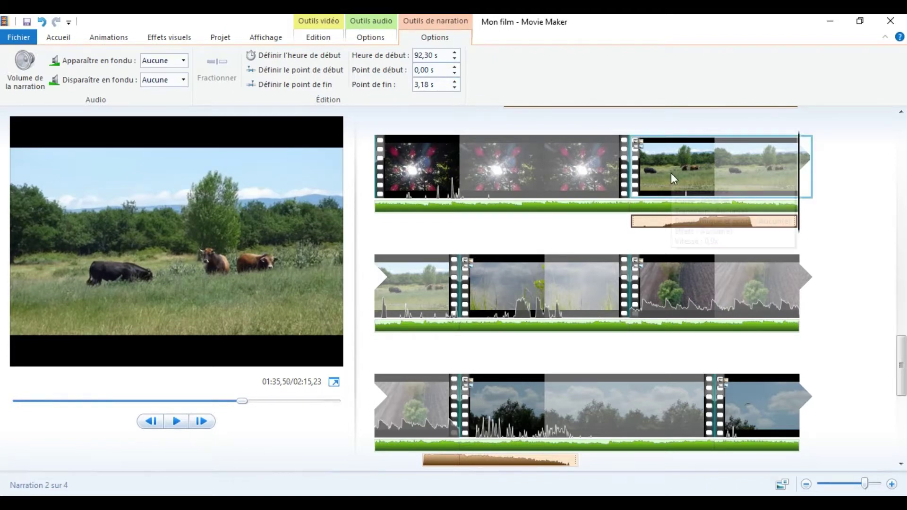
click(178, 418)
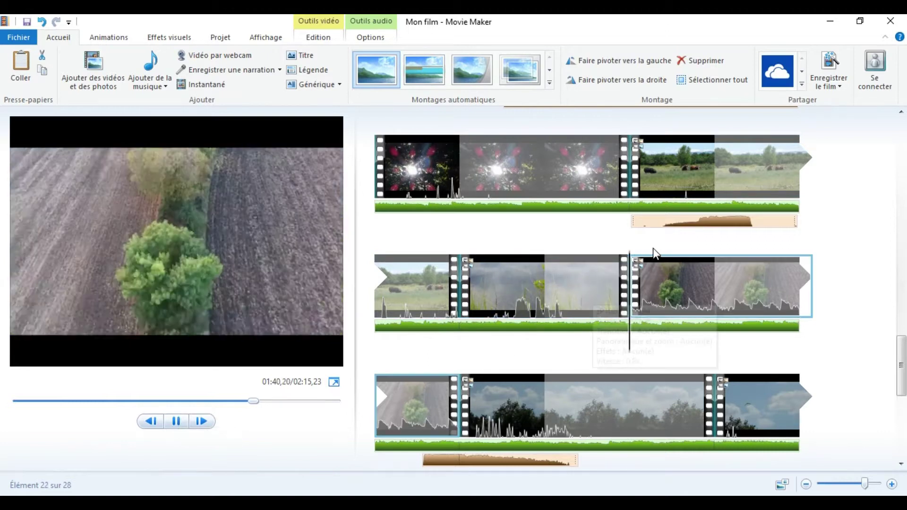
drag(644, 225, 657, 229)
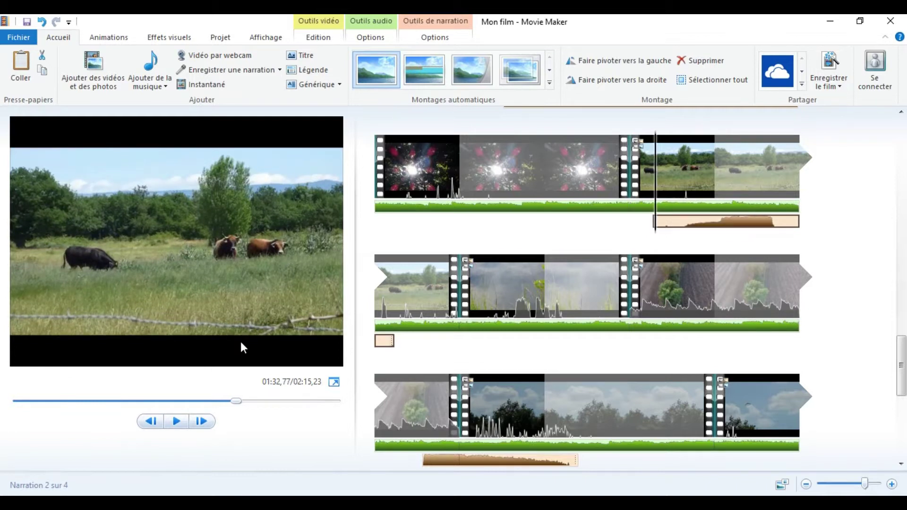
Add a title at the beginning of the film with the text "De la neige au beau temps"
scroll(902, 348, up, 2)
drag(903, 347, 3, 163)
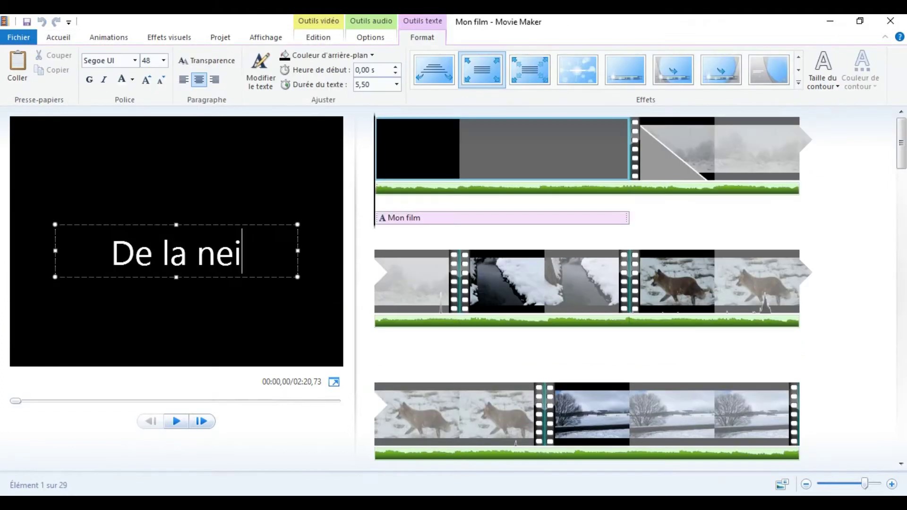
text(ge )
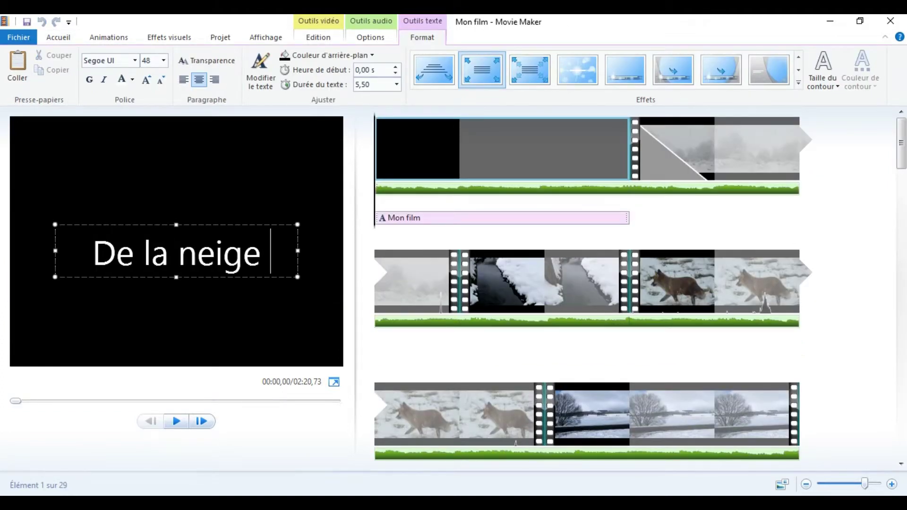
text(à)
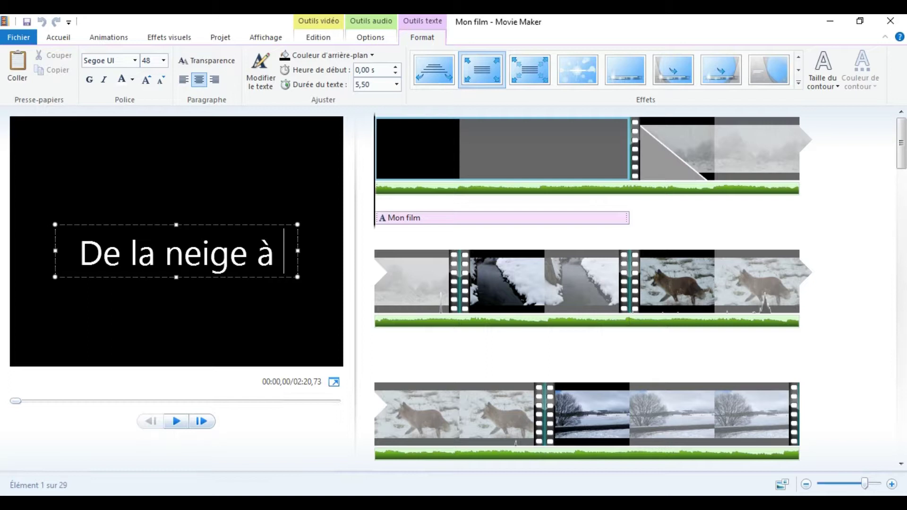
key(BackSpace)
text(au beau temps)
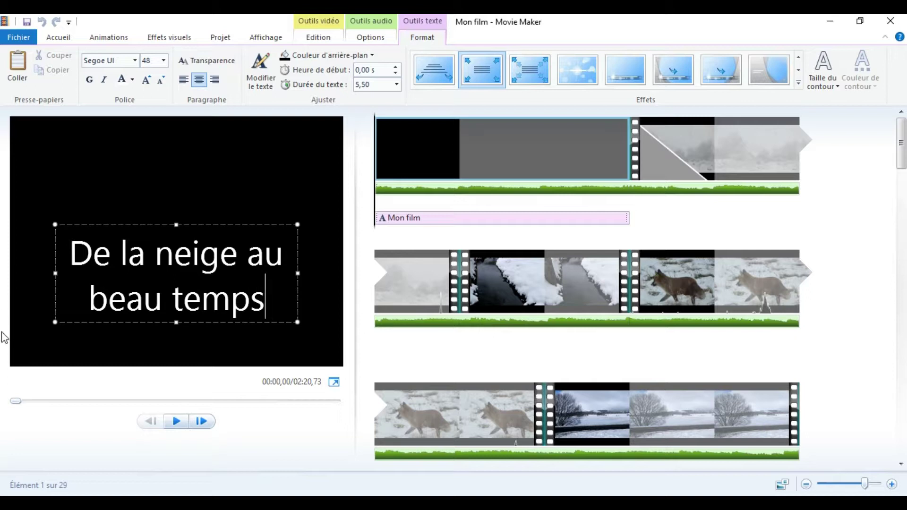
Widen the title's text box to nearly the full frame width and set its font size to 36
drag(55, 273, 13, 273)
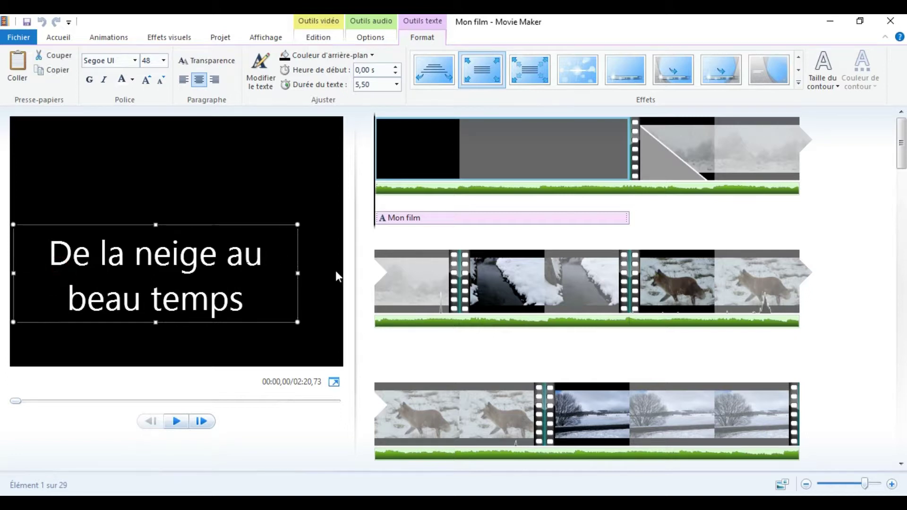
drag(296, 272, 350, 268)
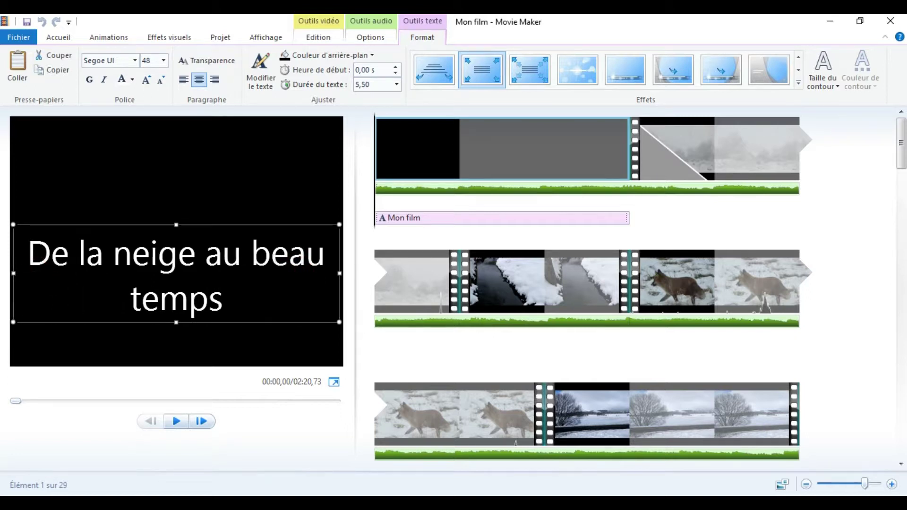
click(163, 61)
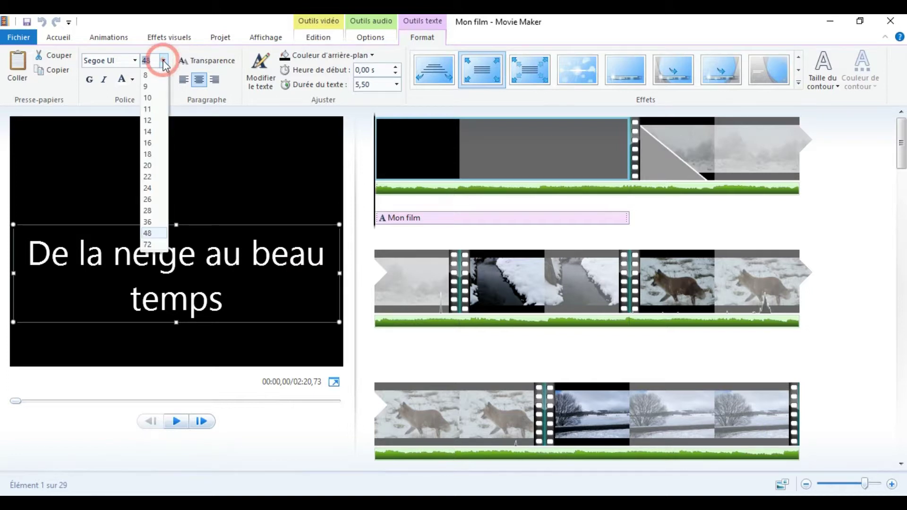
click(148, 222)
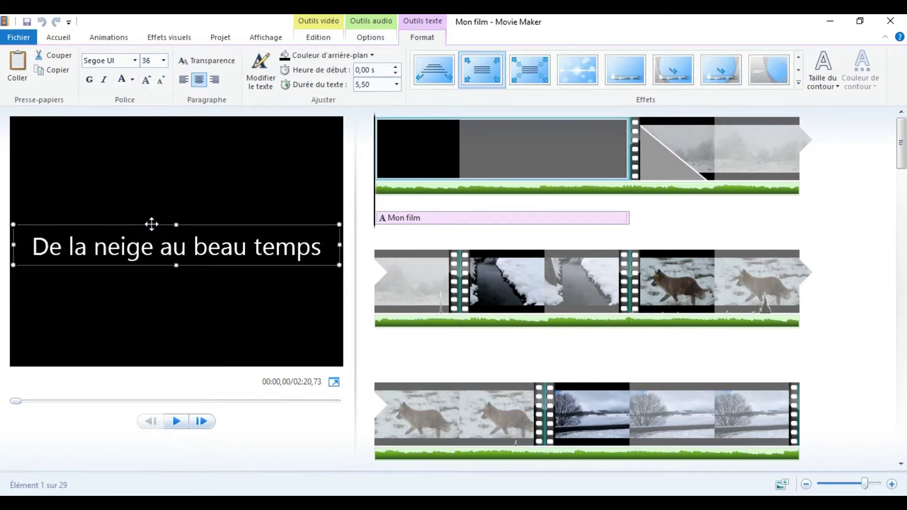
Change the title's font to Rondalo and nudge its text box slightly upward
click(135, 61)
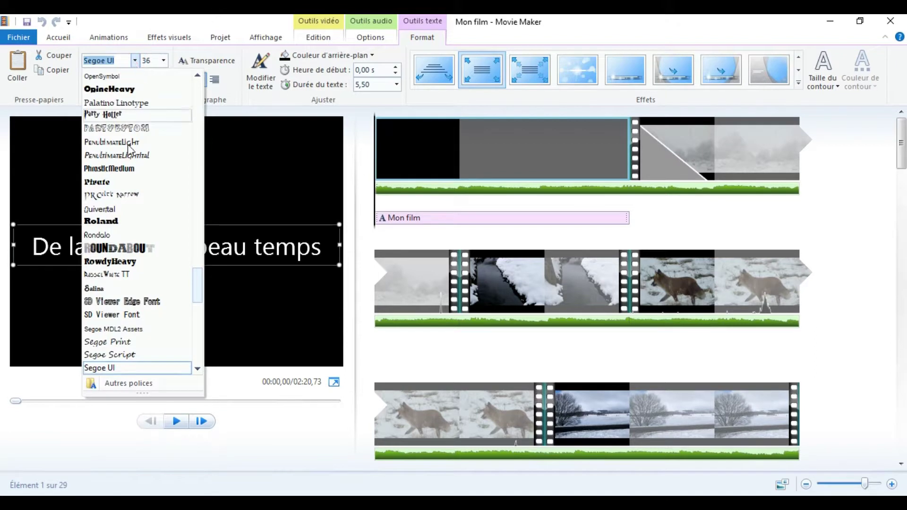
click(120, 236)
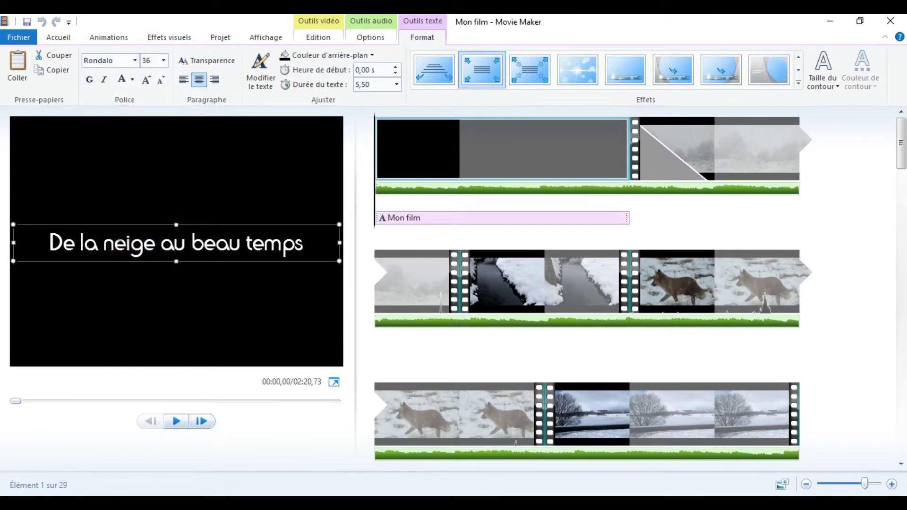
drag(246, 226, 244, 225)
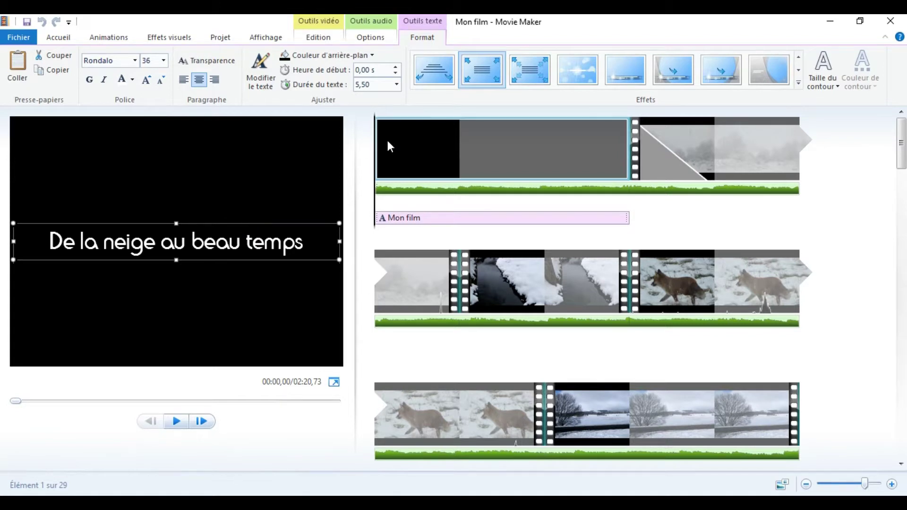
Play the opening title and move the background music to start at about 5,60 s, where the first clip begins
click(172, 426)
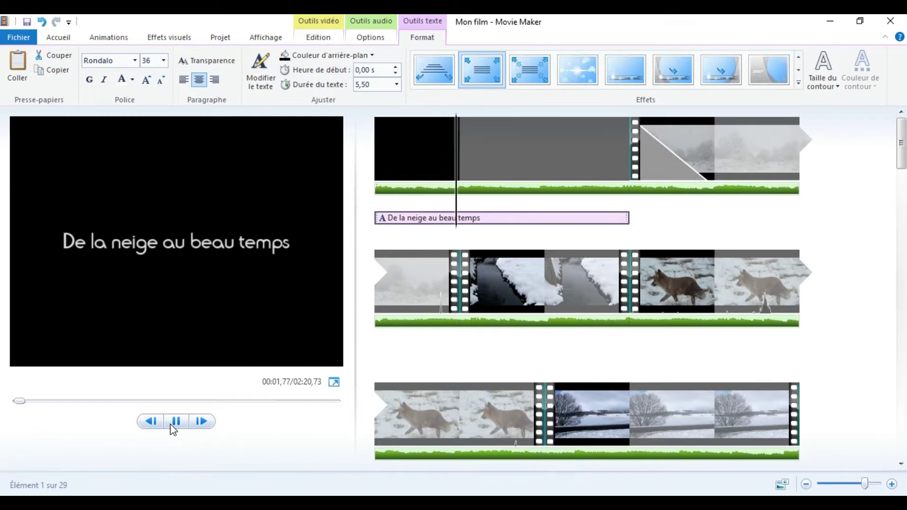
click(175, 422)
drag(381, 196, 639, 175)
drag(901, 137, 899, 313)
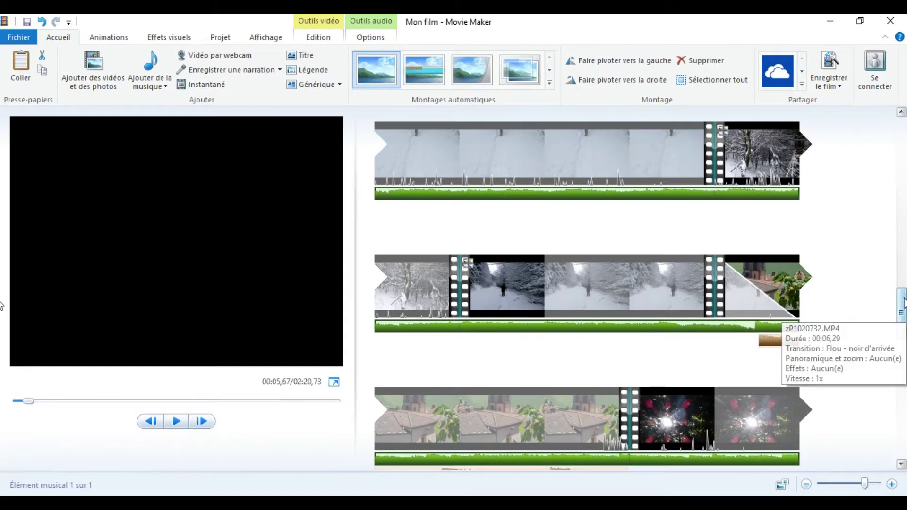
drag(901, 313, 899, 139)
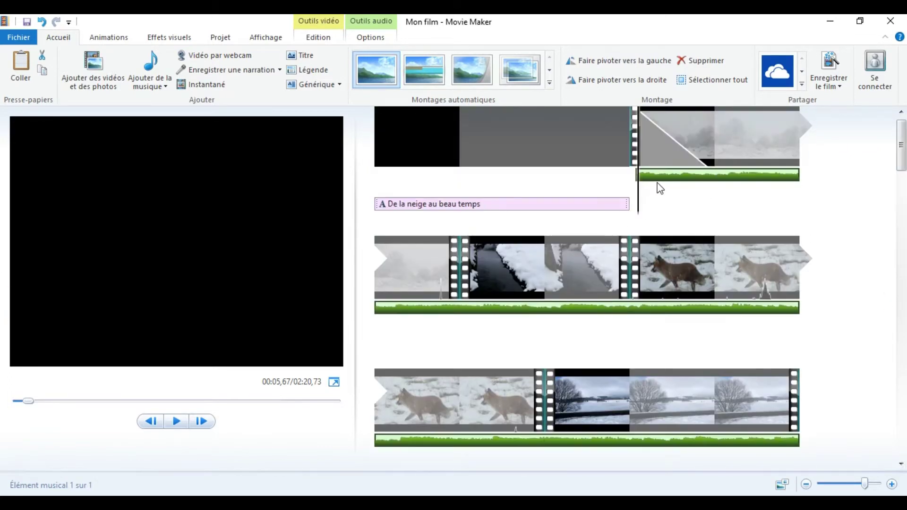
drag(660, 184, 638, 182)
drag(900, 142, 902, 316)
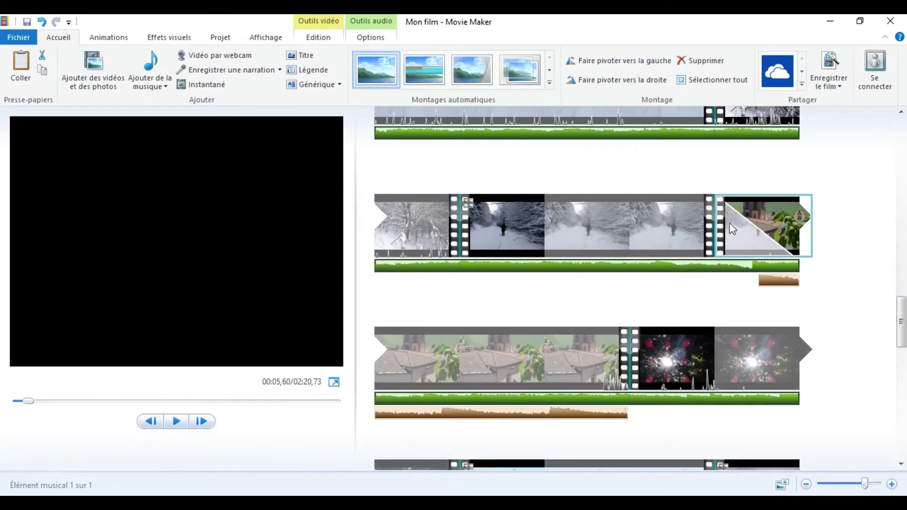
Add end credits after the last clip that read "Fin" in the Rondalo font
click(633, 231)
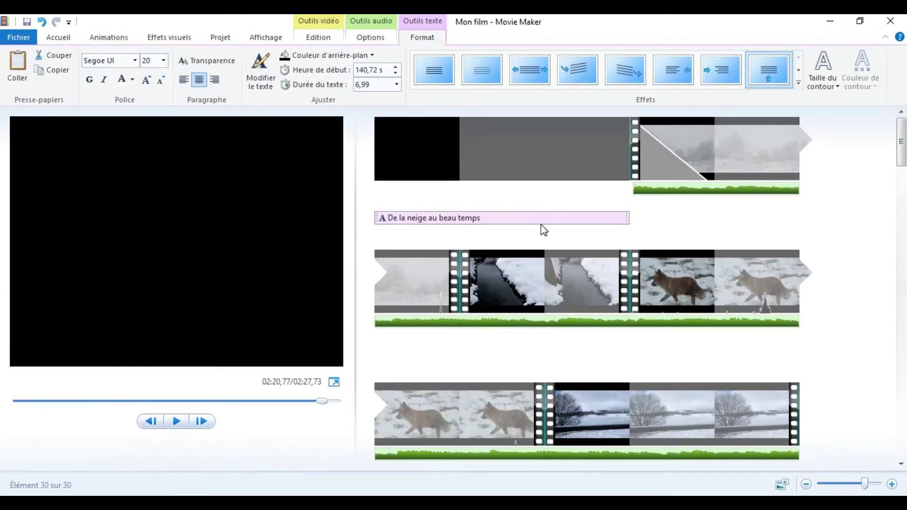
click(542, 222)
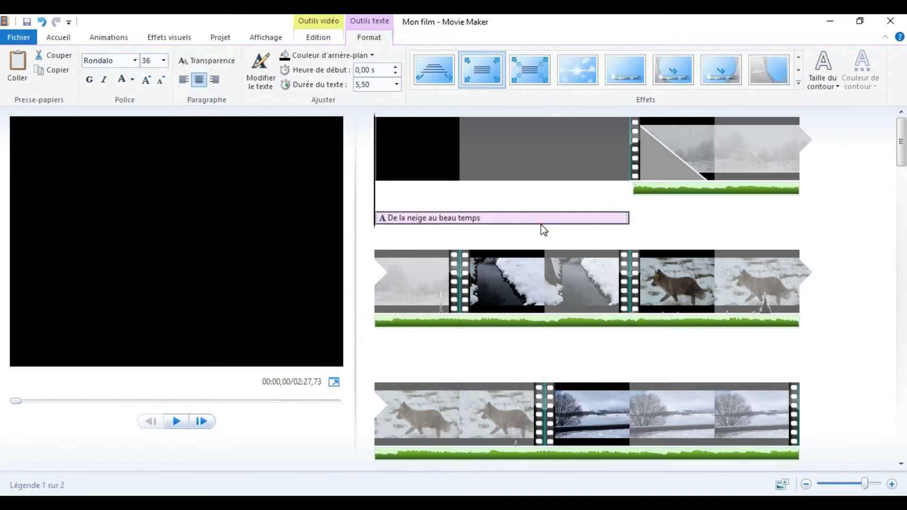
drag(904, 139, 902, 435)
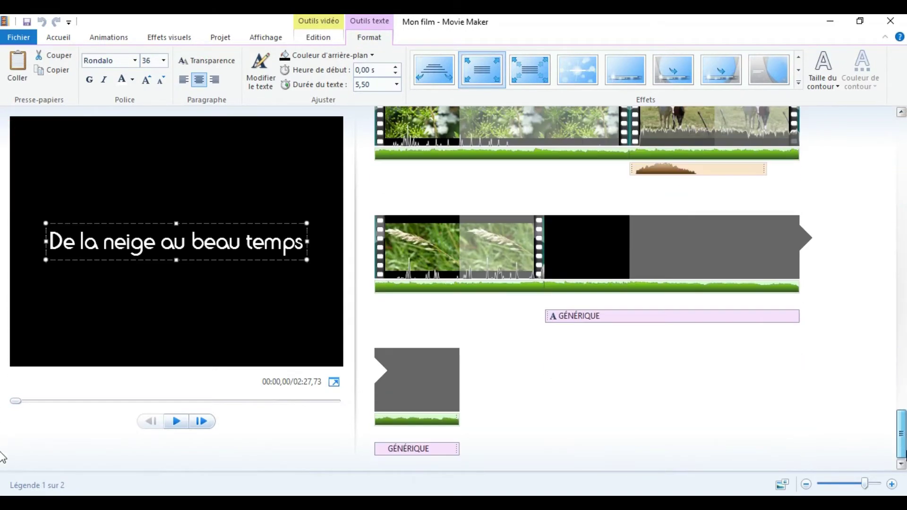
click(614, 317)
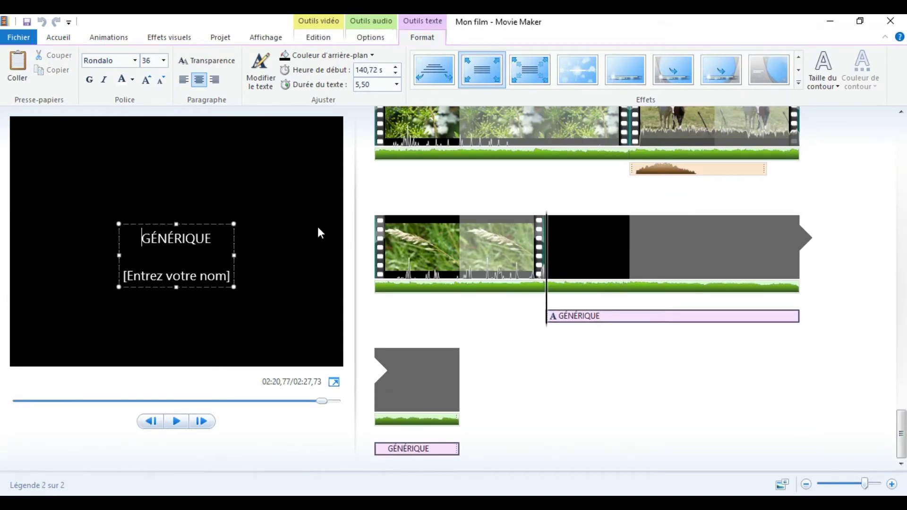
click(135, 60)
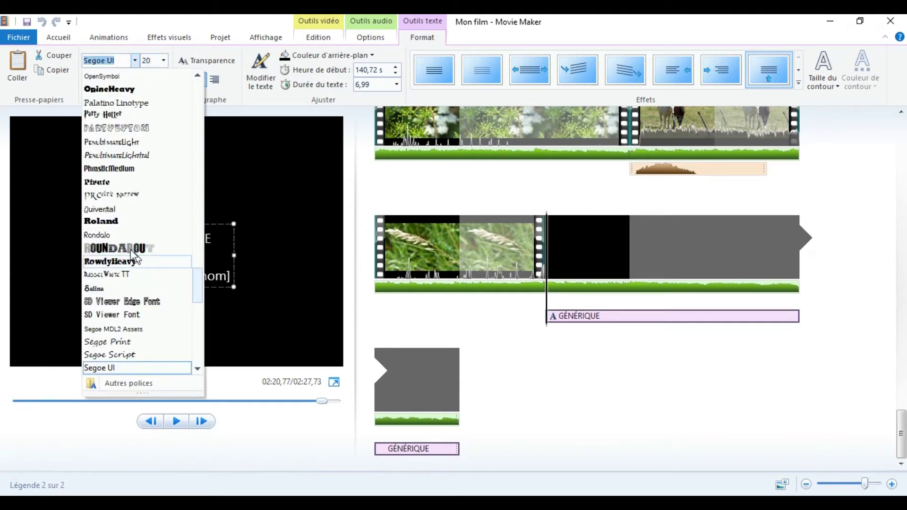
click(121, 235)
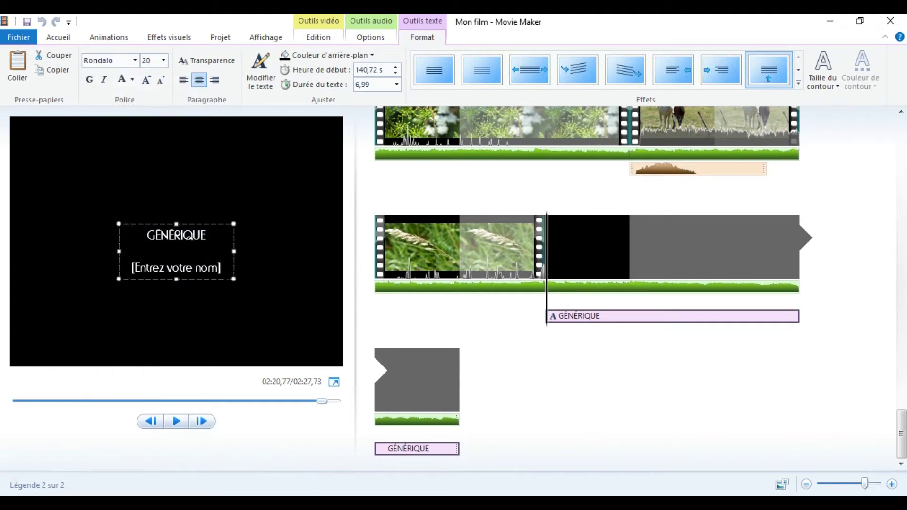
click(227, 269)
text(Fin)
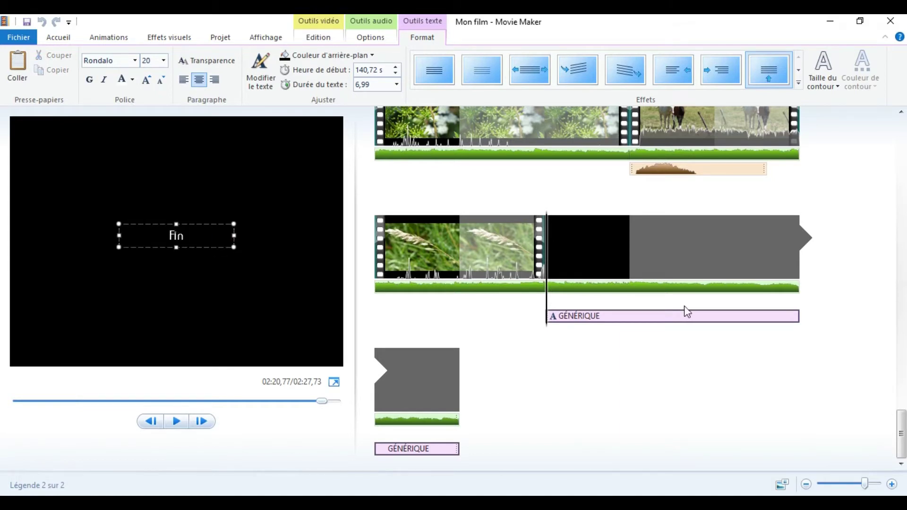
Set the duration of the "Fin" text to 4 s
click(450, 382)
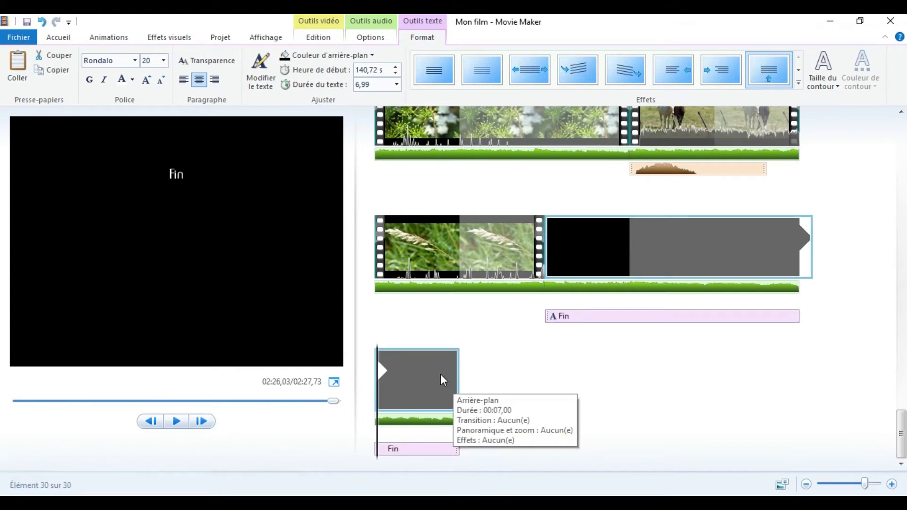
click(387, 86)
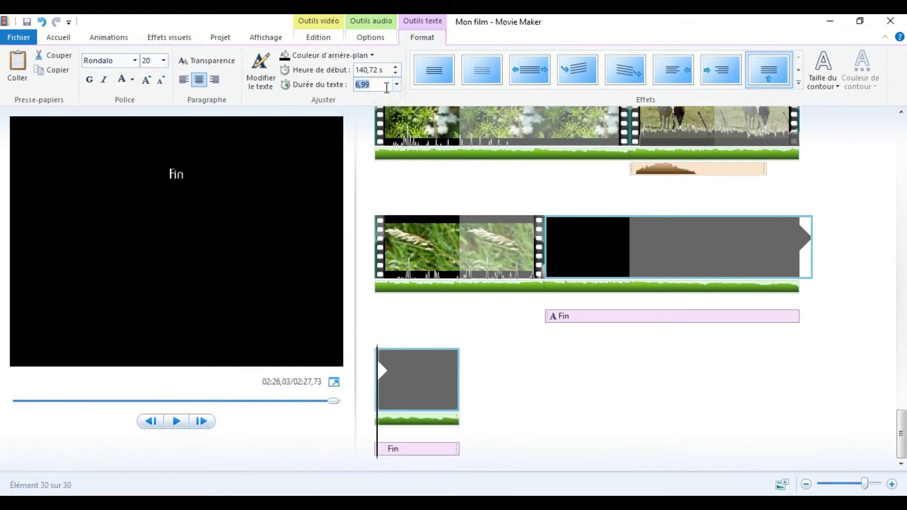
text(44)
key(Return)
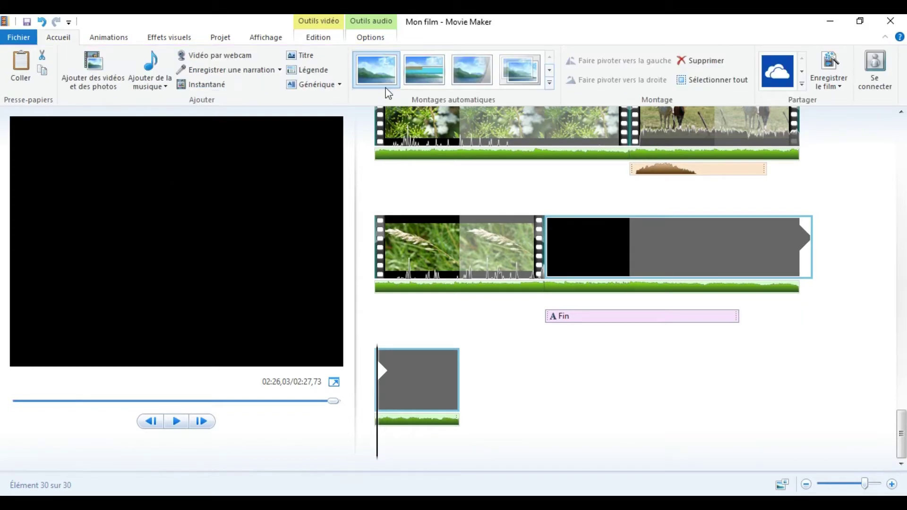
Set the closing background's duration to 5,00 s and shift the "Fin" text about half a second later
click(435, 391)
click(311, 82)
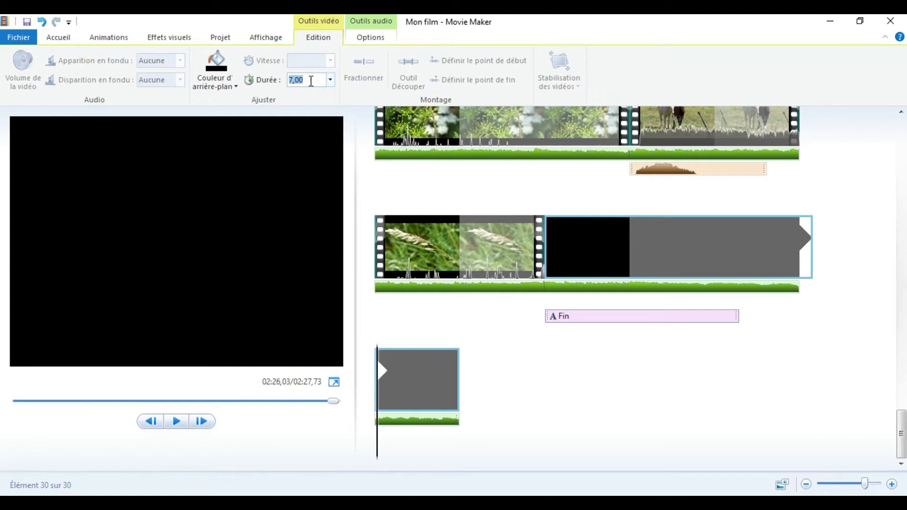
key(Return)
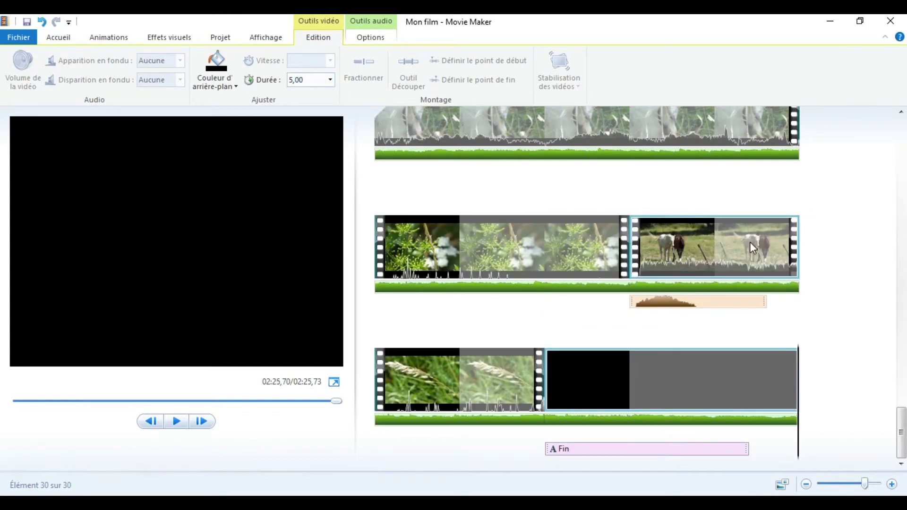
drag(556, 449, 576, 447)
Apply the "Flou - noir d'arrivée" transition to the closing background
click(554, 390)
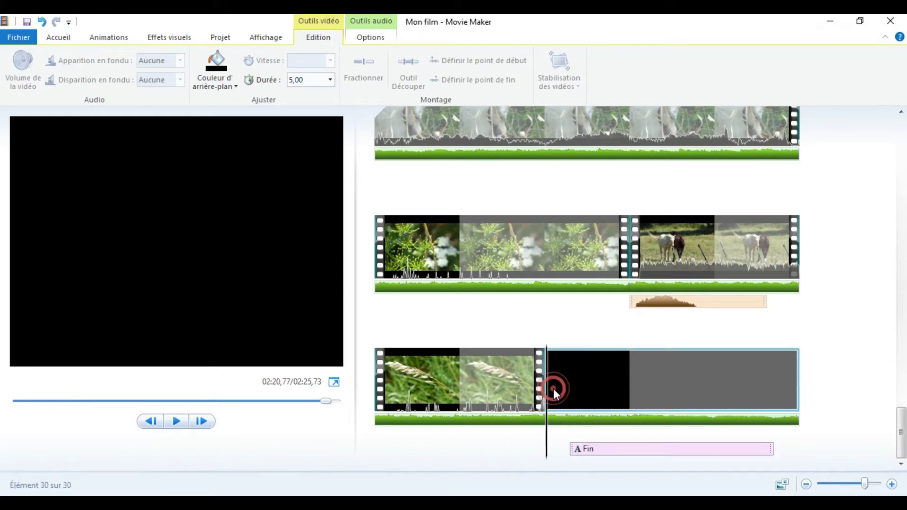
click(105, 41)
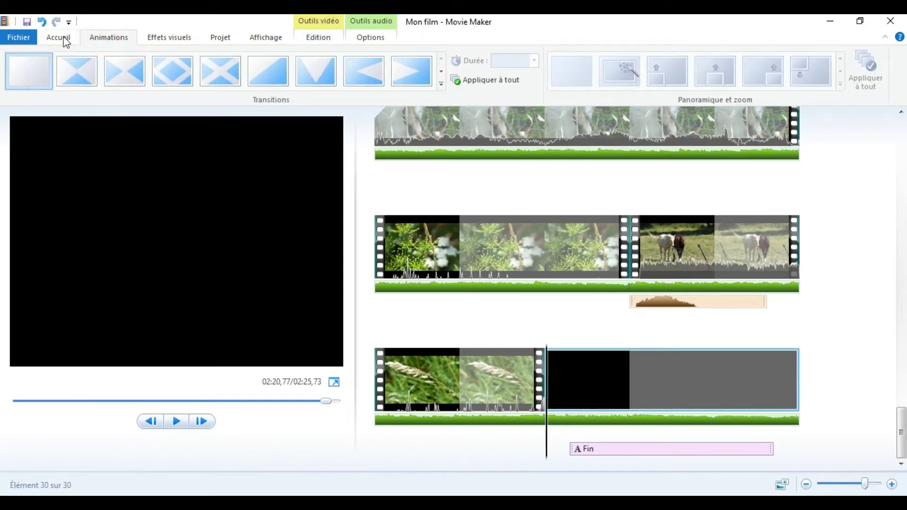
click(441, 72)
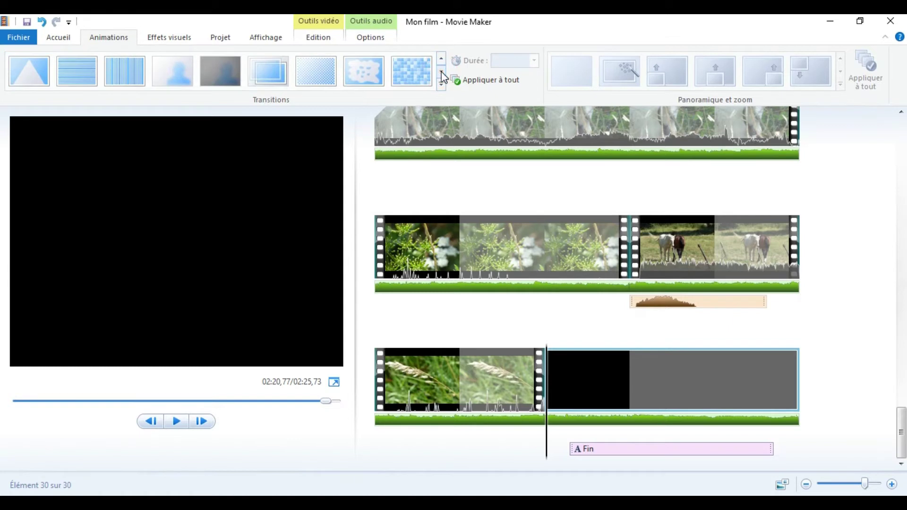
click(224, 76)
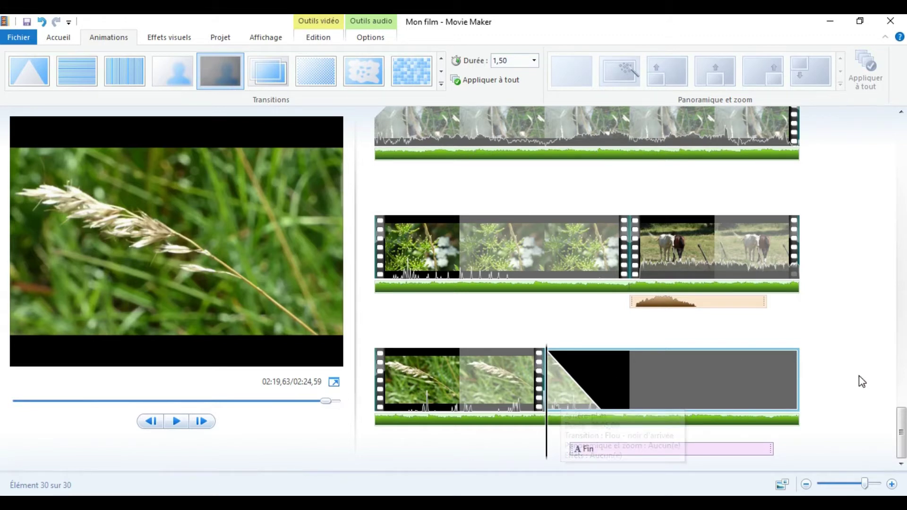
Preview the keyhole, heart, ellipse and diamond transitions on the closing background
drag(903, 444, 901, 359)
click(441, 71)
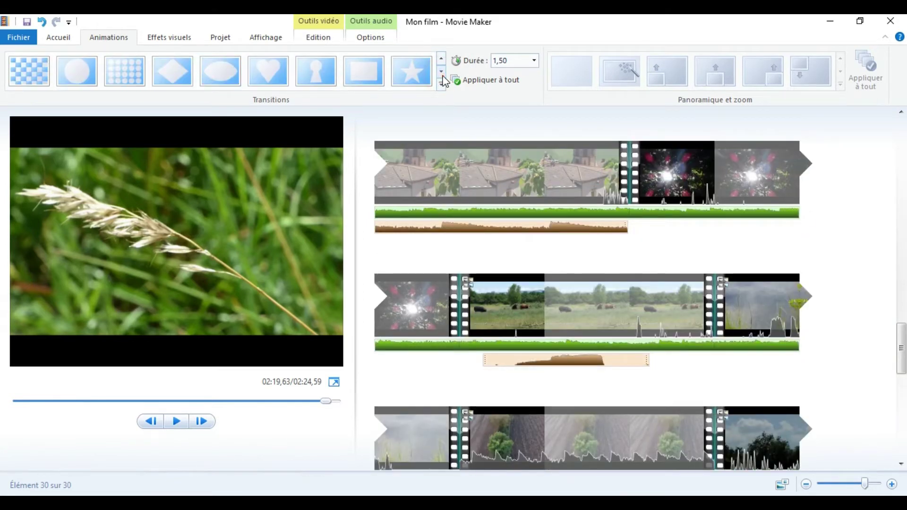
click(315, 73)
click(278, 76)
click(230, 78)
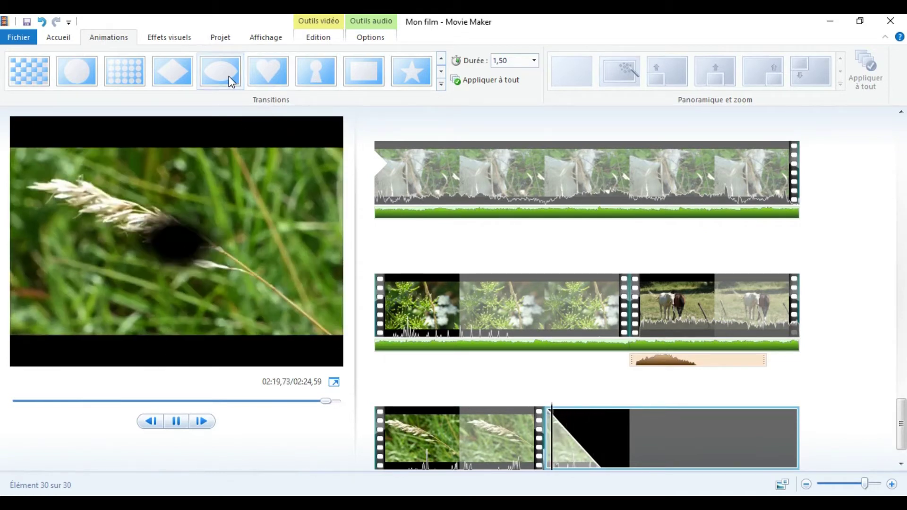
click(191, 77)
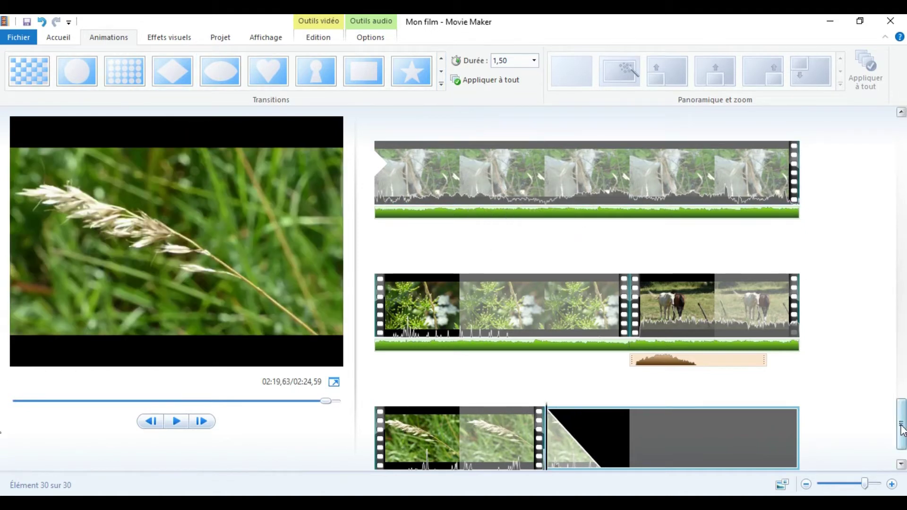
Select the opening title's background and look over the first half of the film's timeline
drag(901, 420, 888, 144)
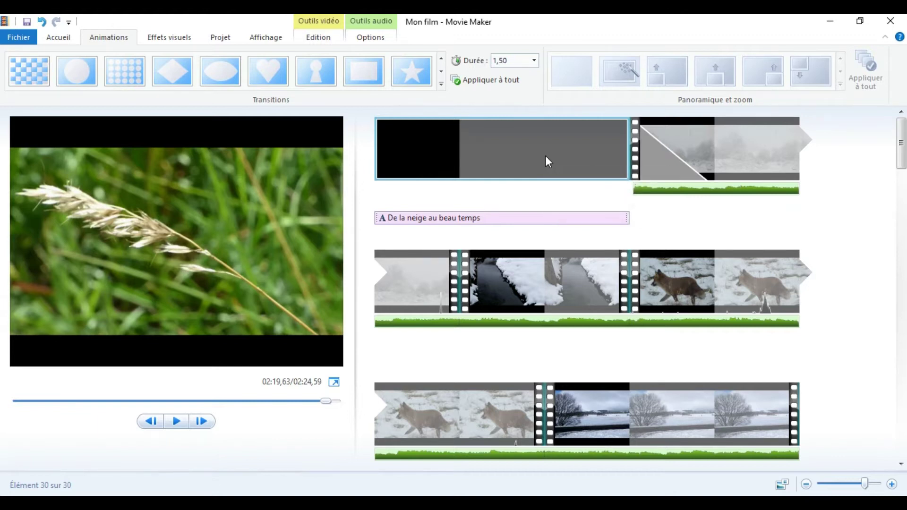
click(457, 156)
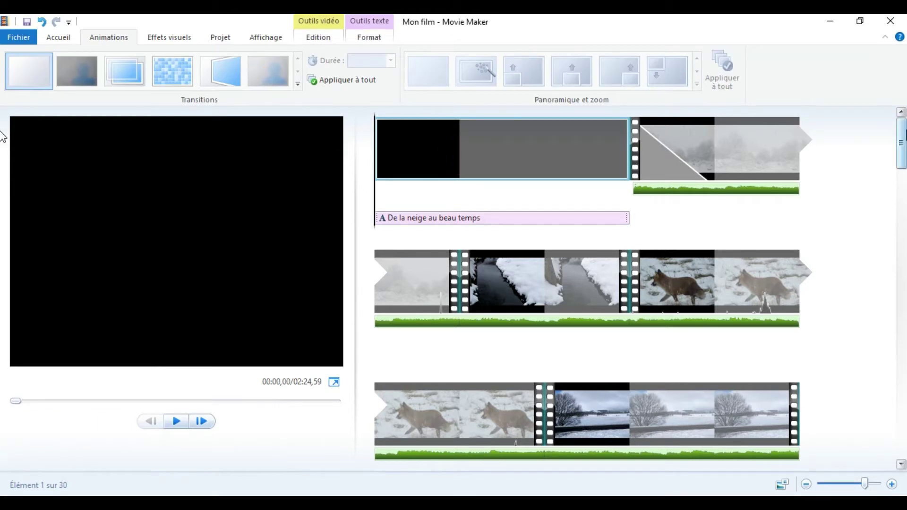
drag(901, 158, 901, 132)
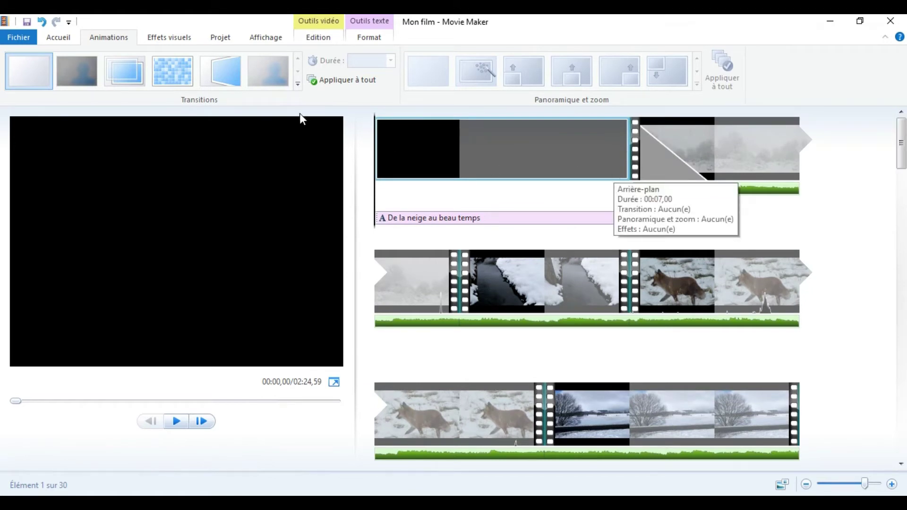
click(55, 38)
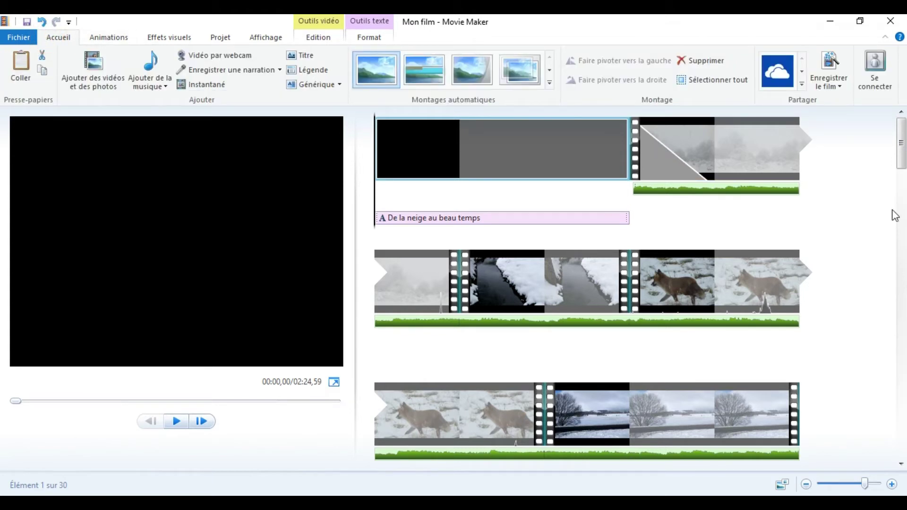
drag(902, 159, 901, 309)
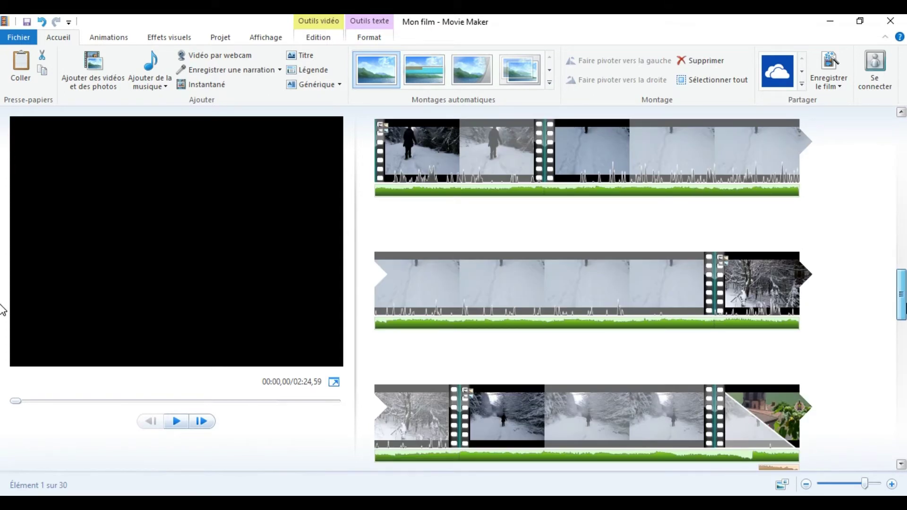
drag(902, 310, 903, 143)
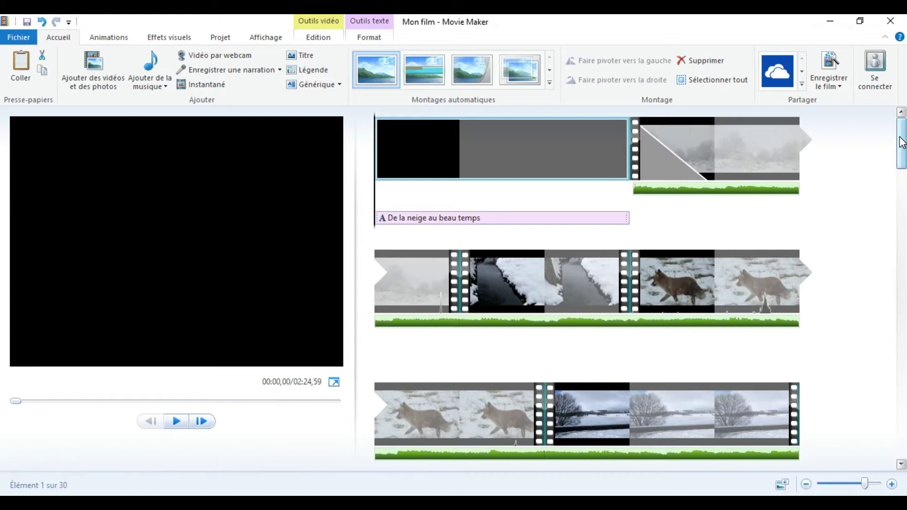
mouse_move(902, 143)
mouse_down()
mouse_move(900, 257)
mouse_move(900, 144)
mouse_up()
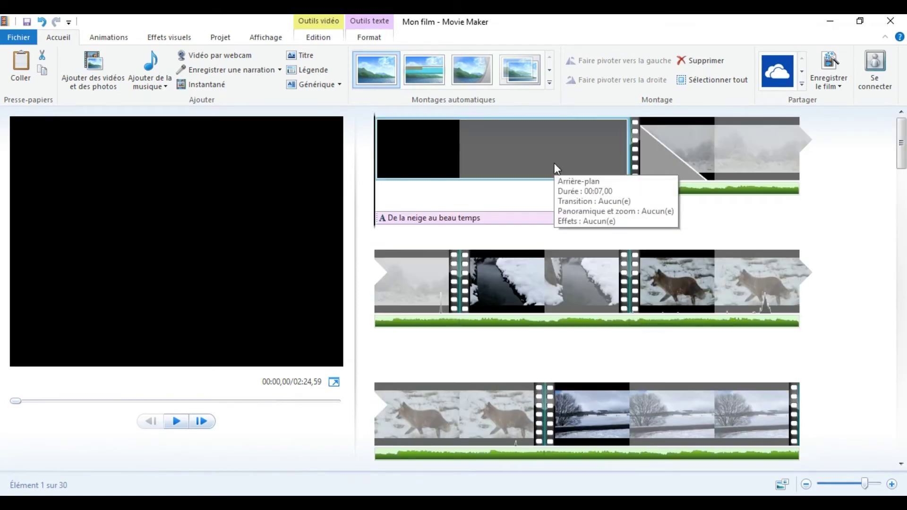